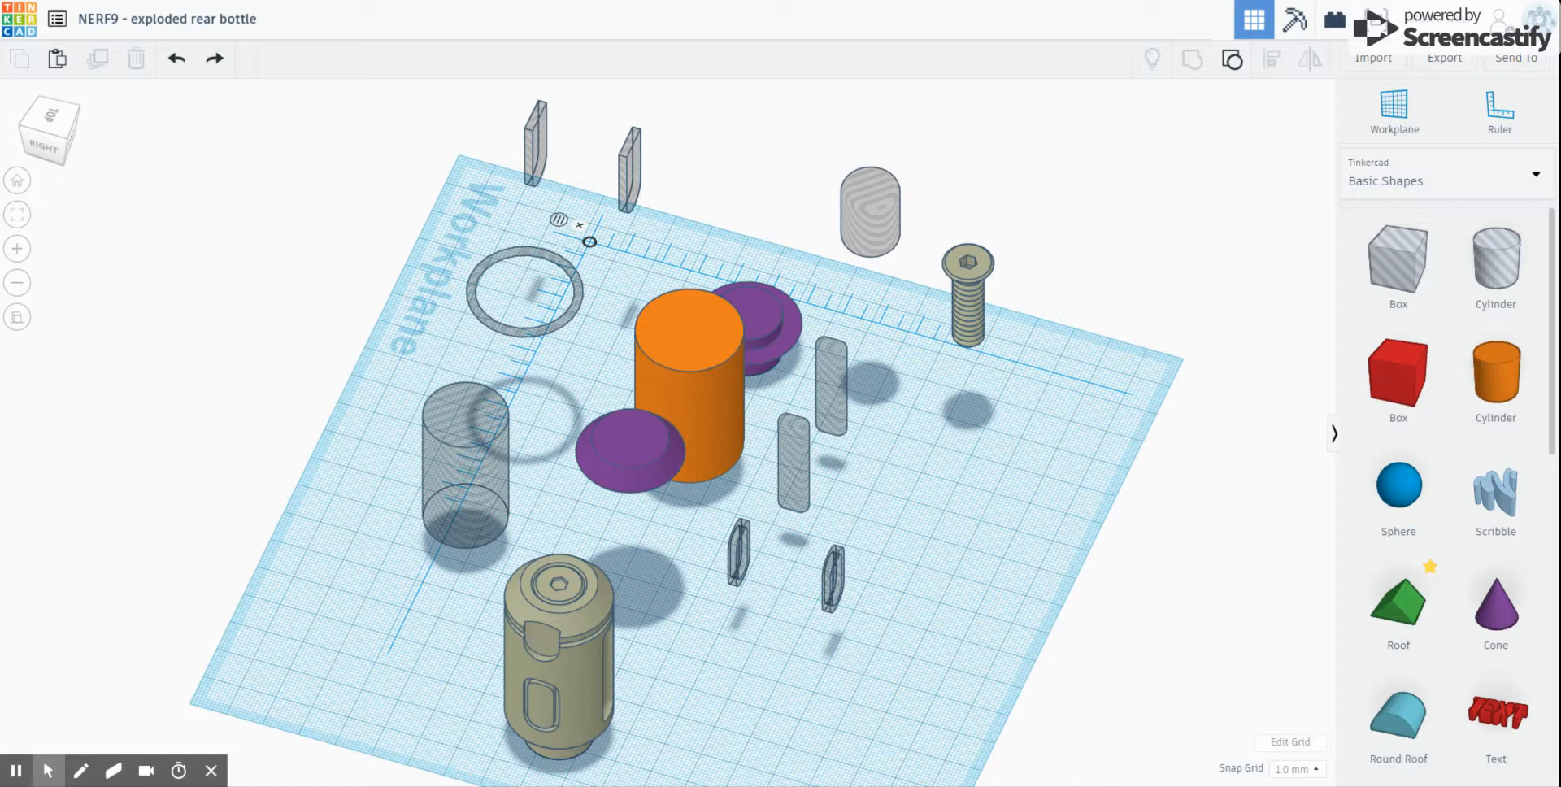
Step: Ungroup the pair of oval ring holes beside the orange cylinder and inspect the SoftBox dimensions of one ring
left_click(729, 401)
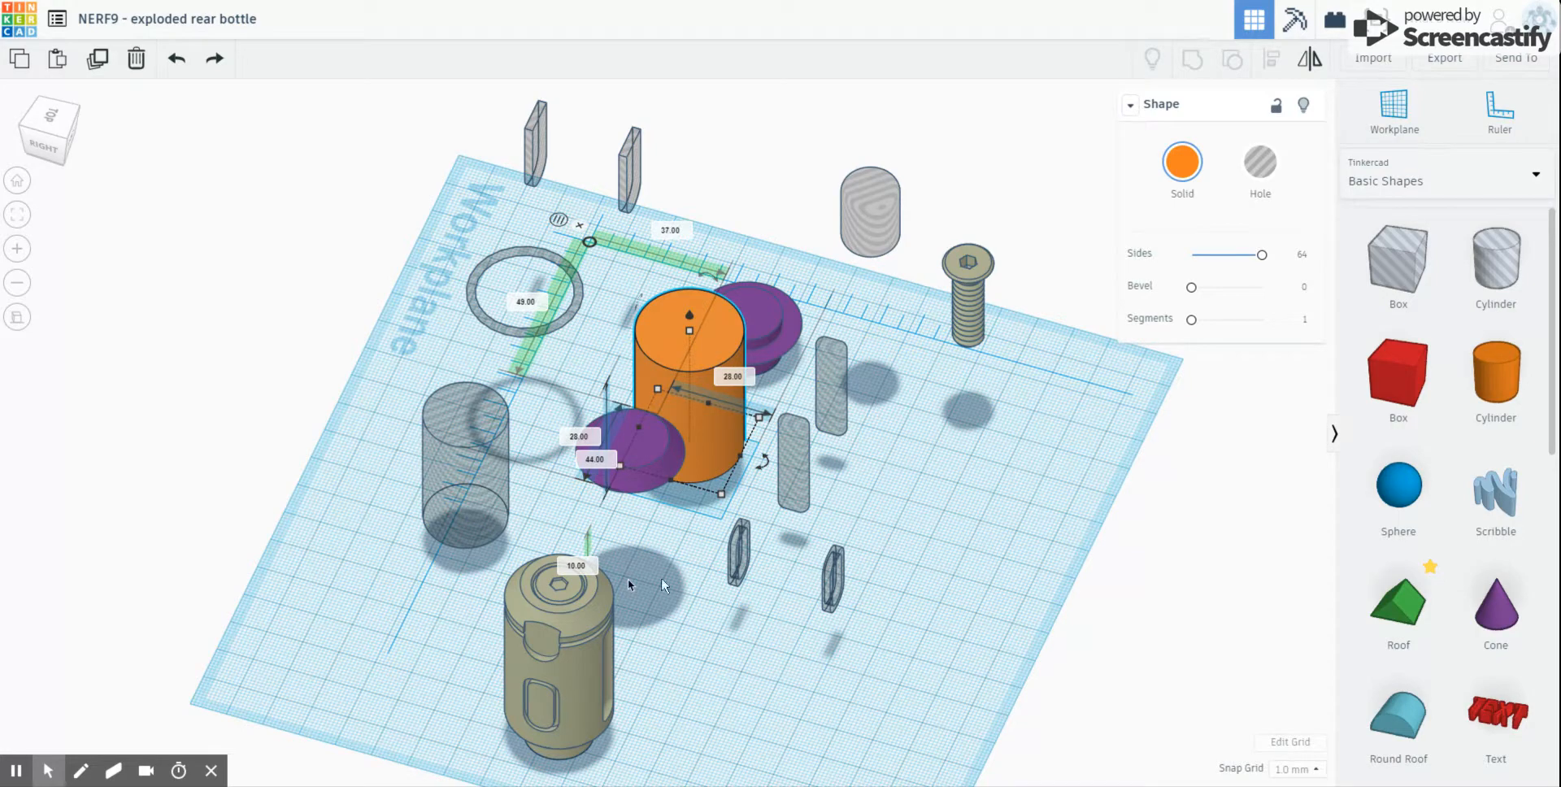
left_click(737, 561)
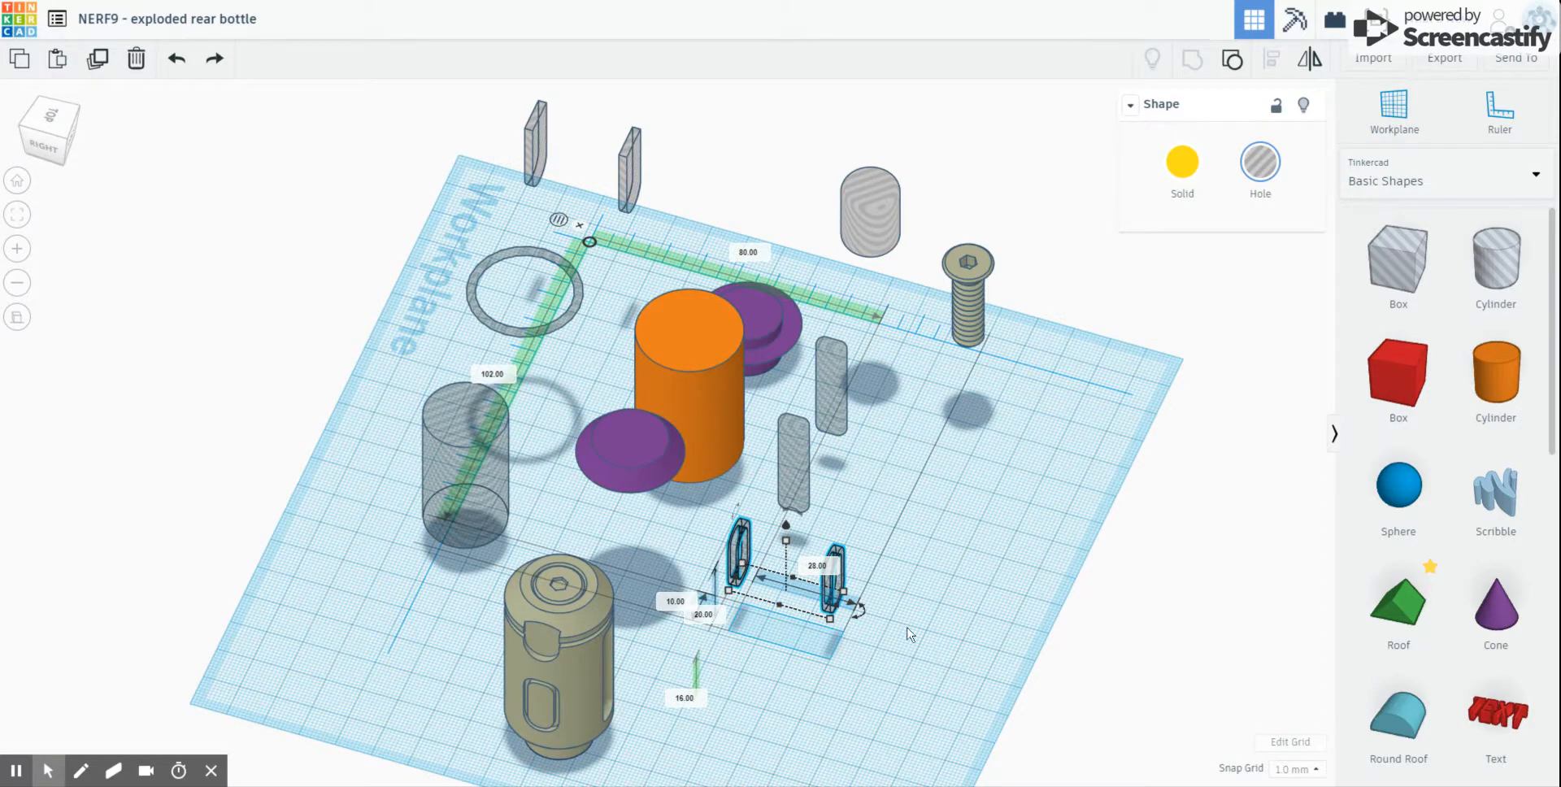
right_click_drag(830, 605, 826, 599)
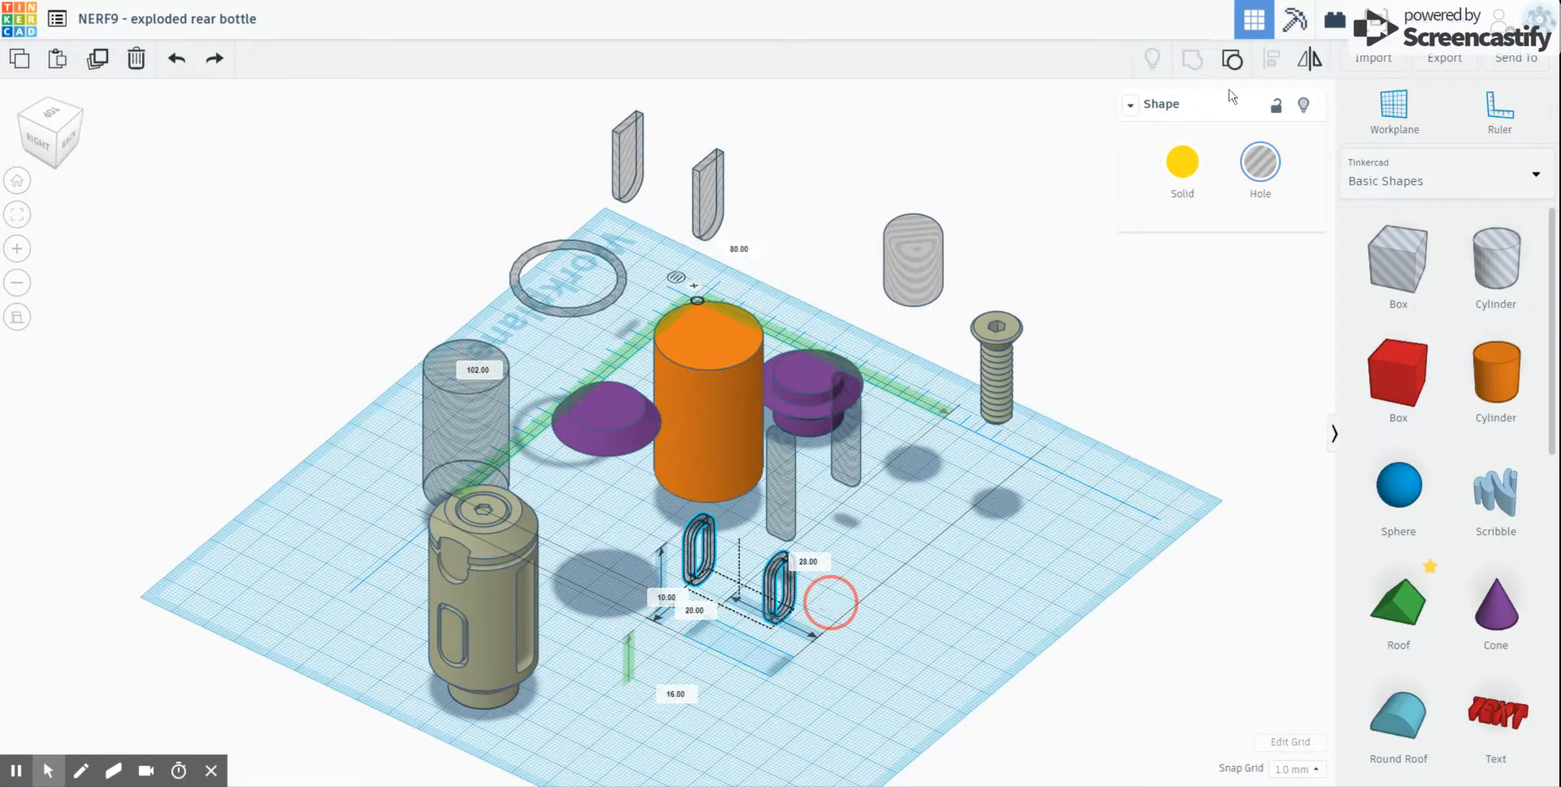
left_click(1232, 60)
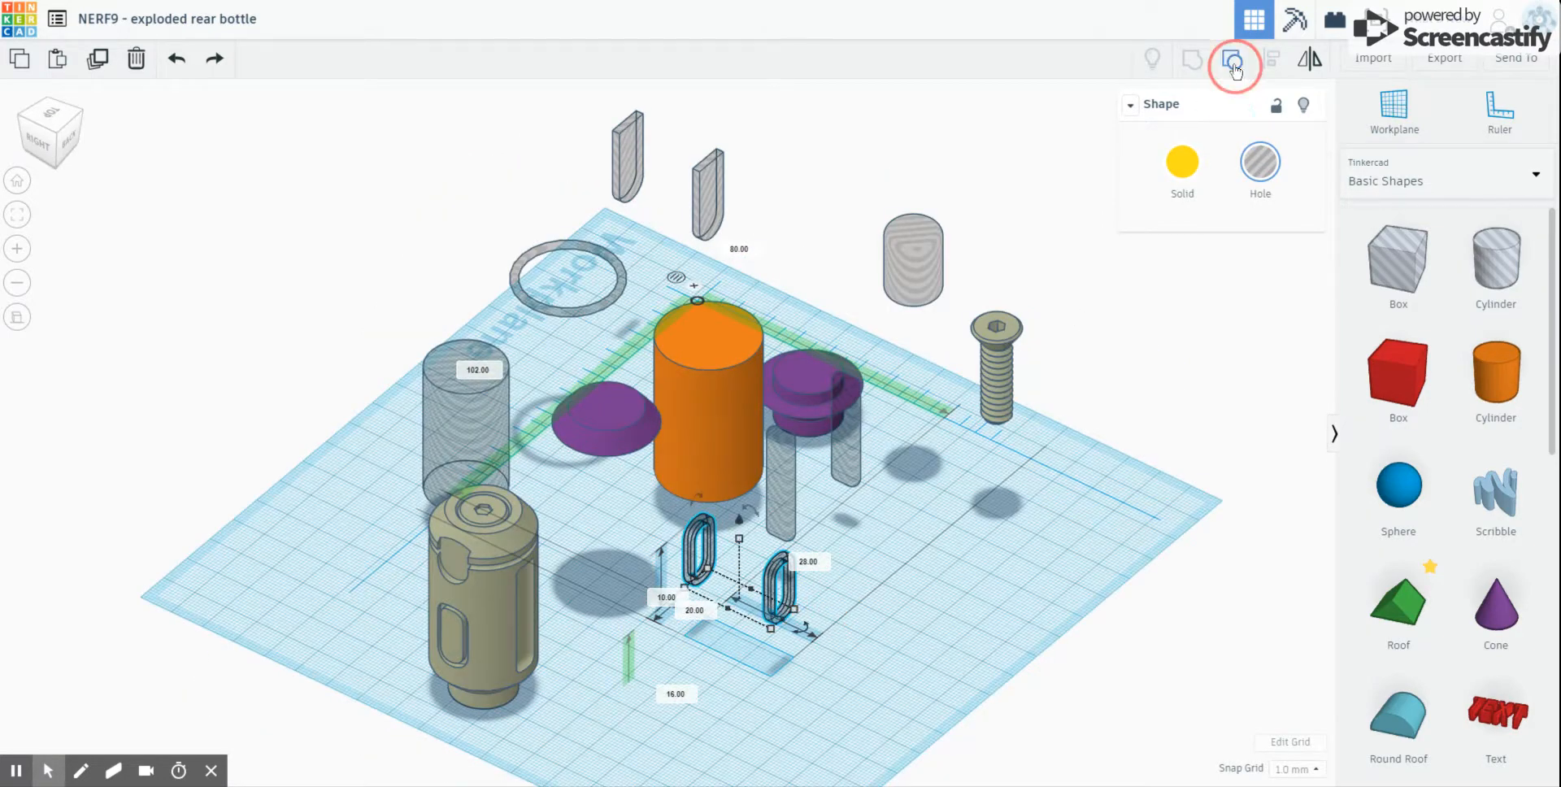
left_click(774, 604)
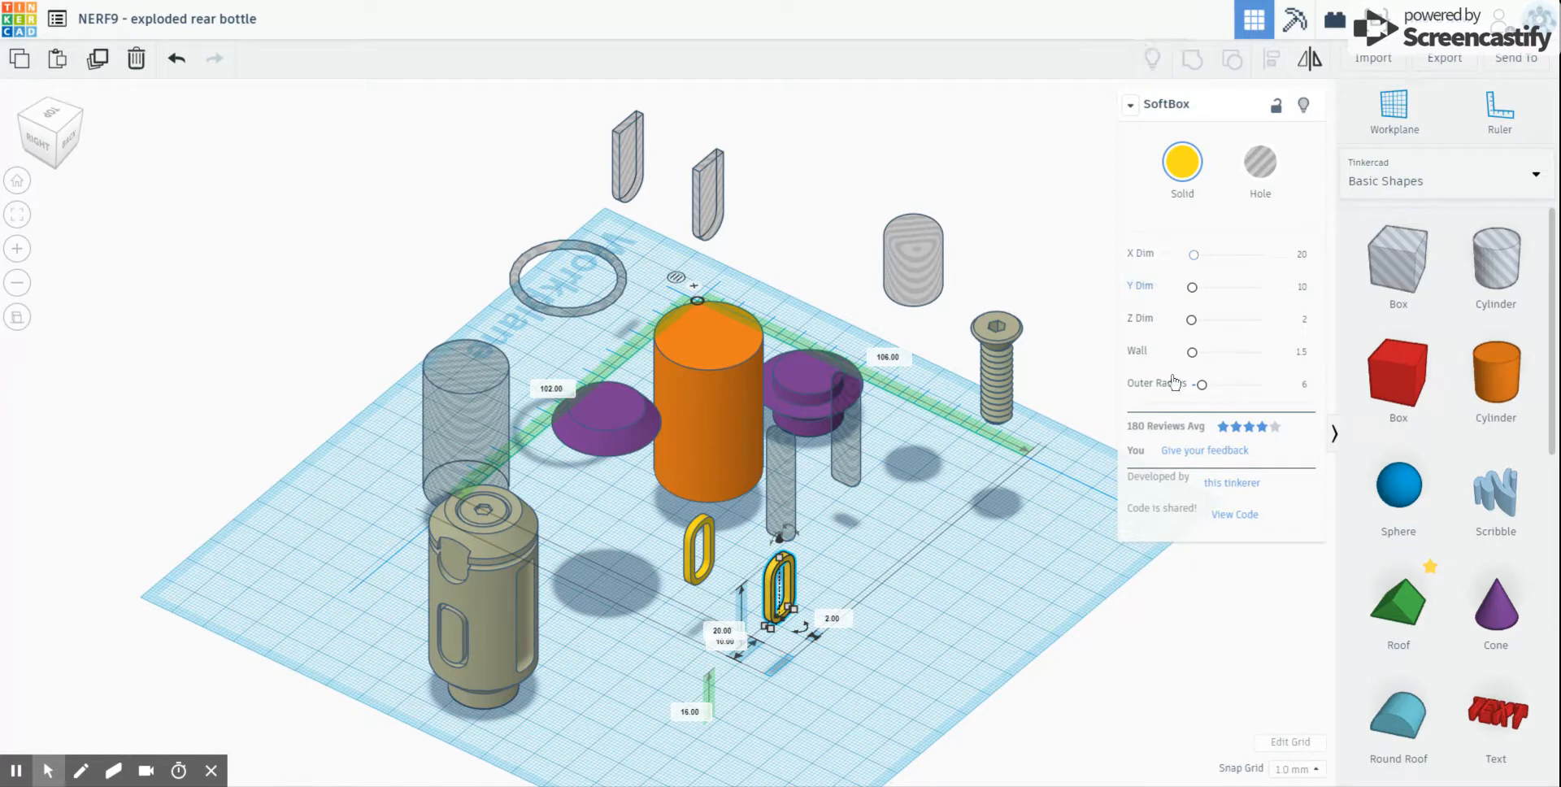
Step: Group the two oval rings together again and turn the group into a hole
left_click(690, 569, "shift")
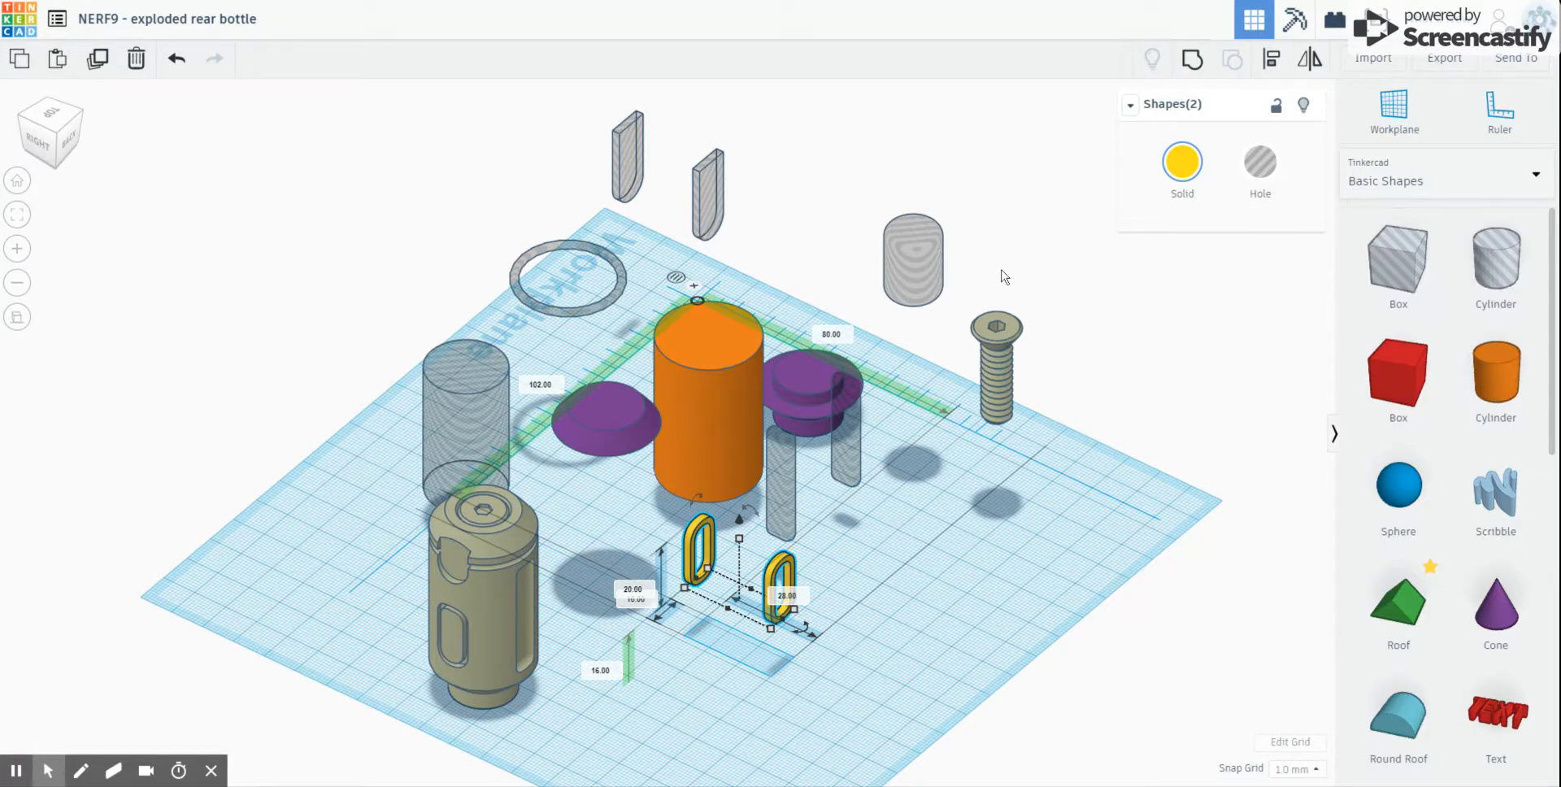
left_click(1192, 61)
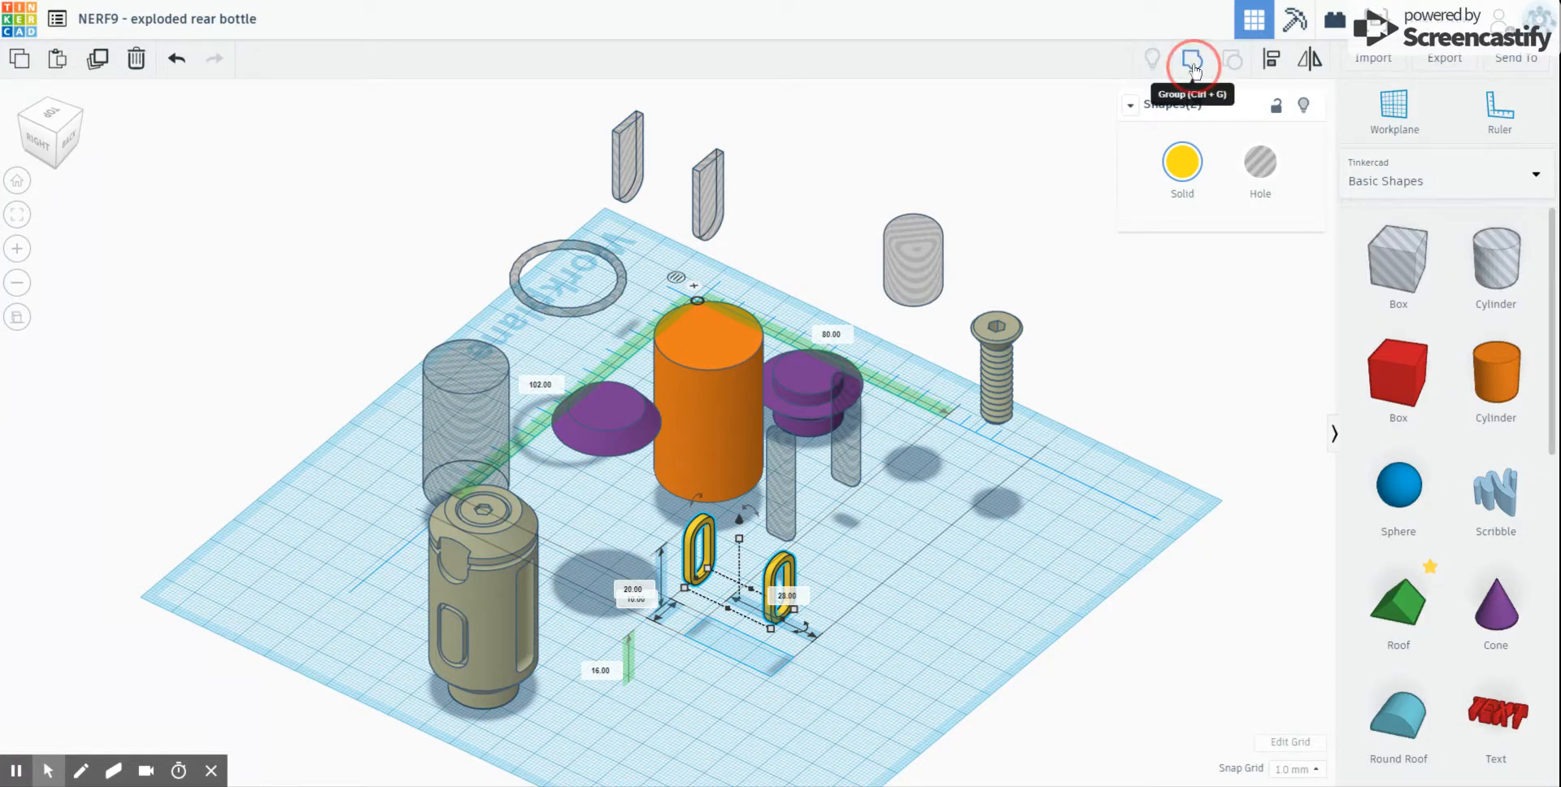
left_click(1261, 173)
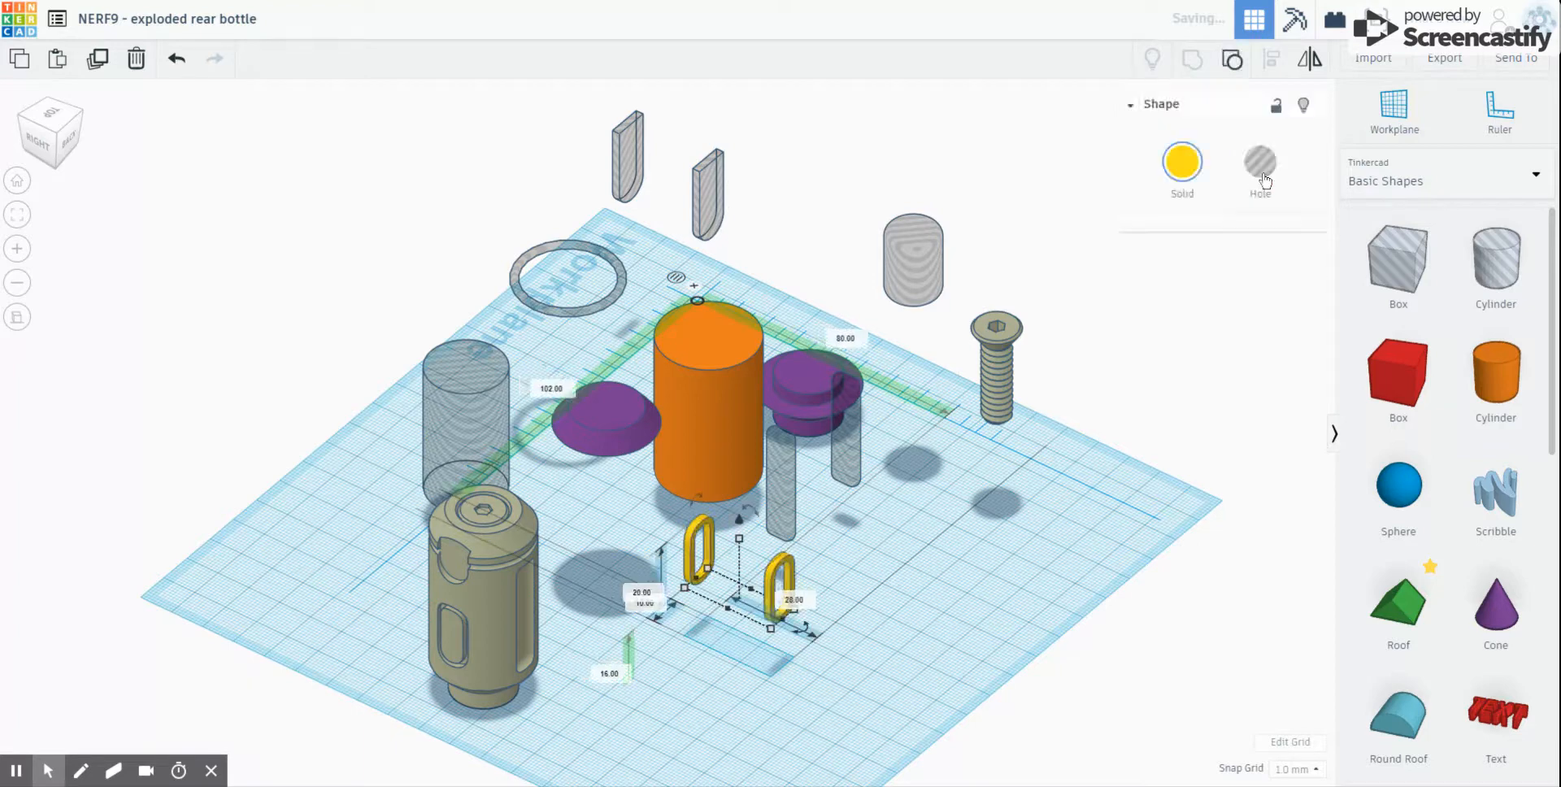
left_click(1261, 167)
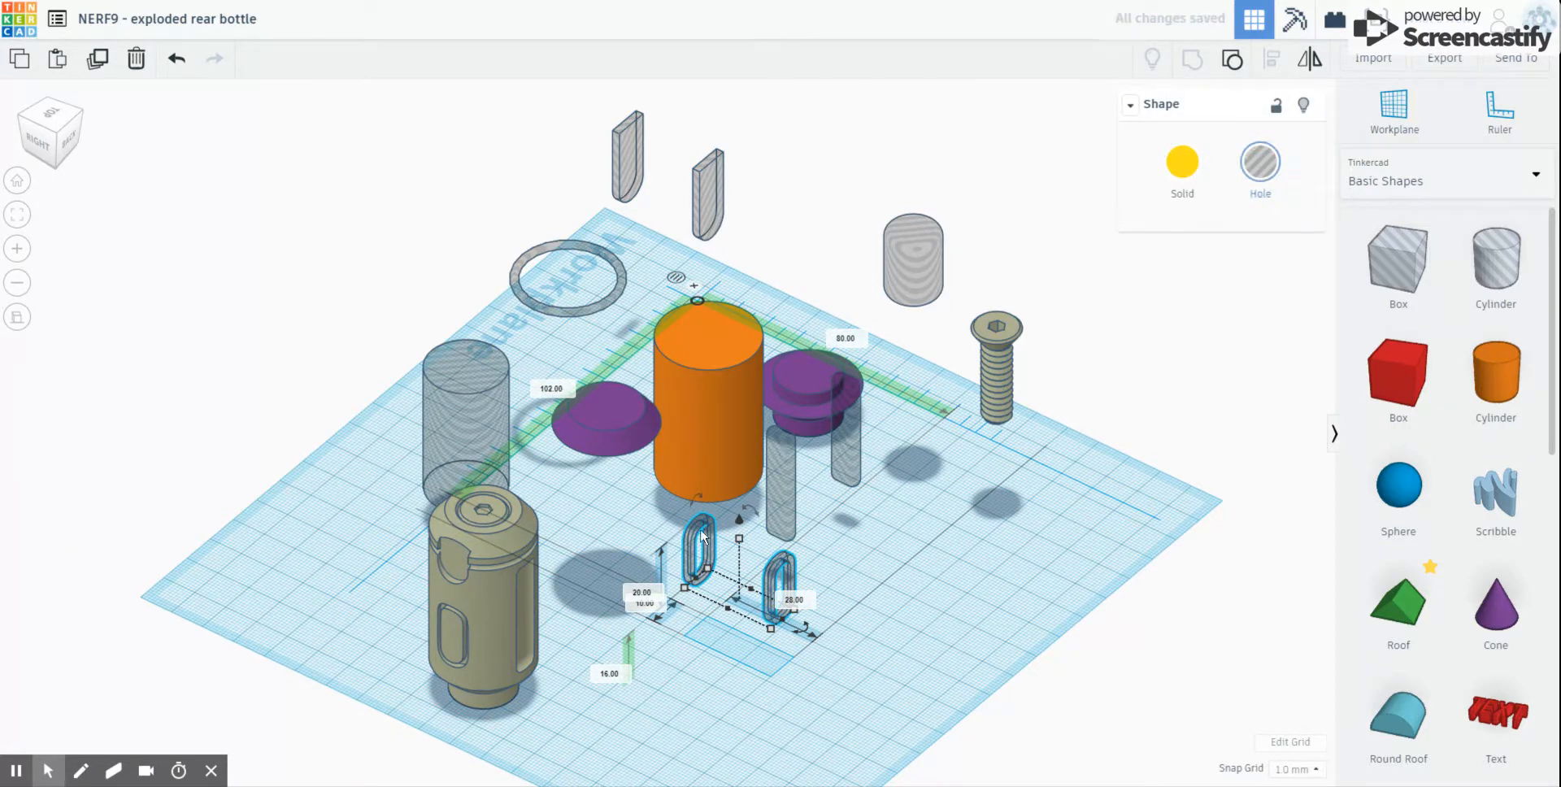
Step: Move the pair of oval ring holes and the pair of tall rounded slot holes into the sides of the orange cylinder
left_click_drag(702, 473, 671, 376)
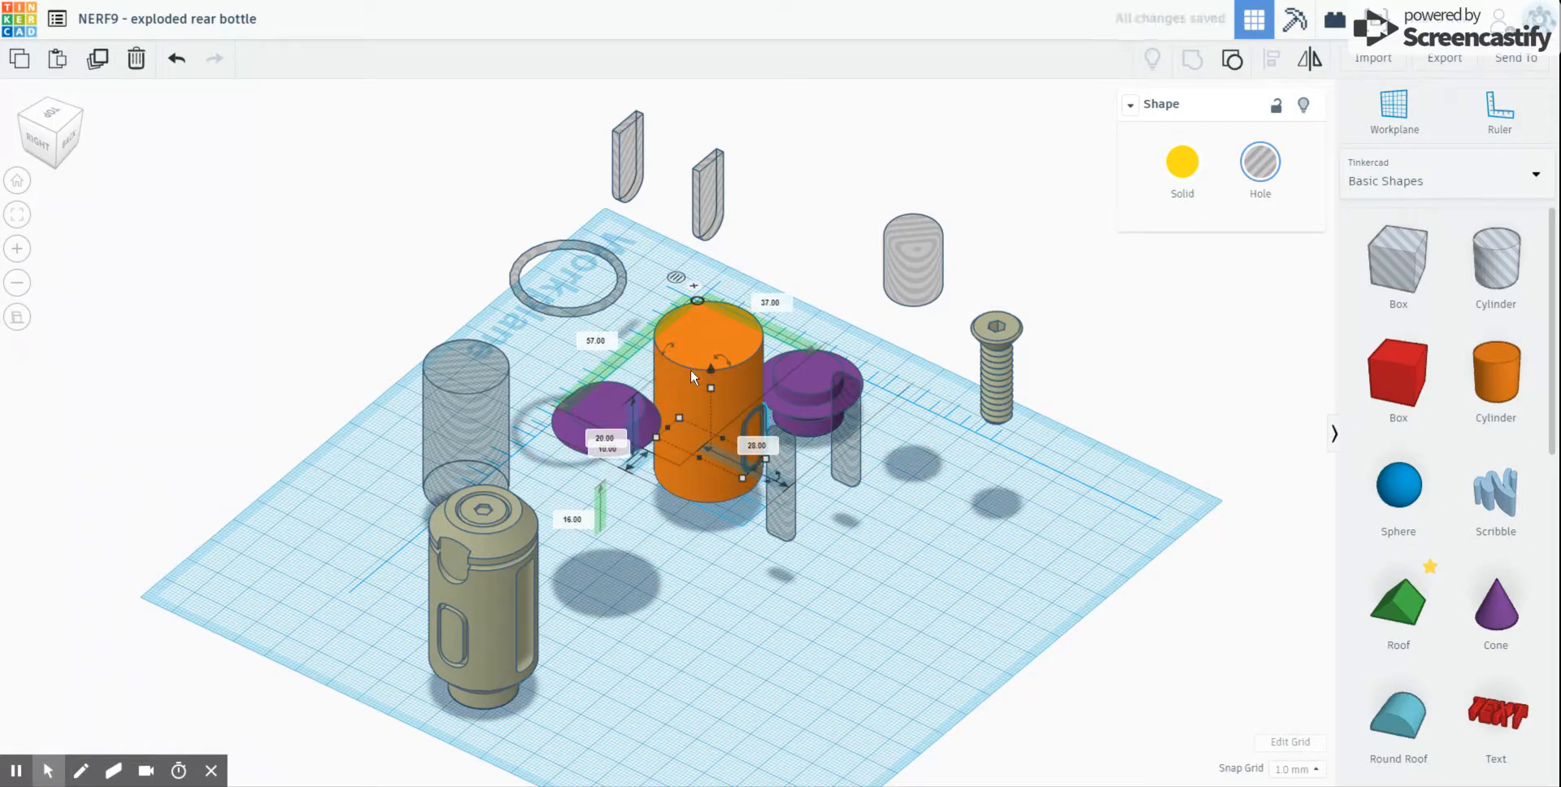
left_click(777, 524)
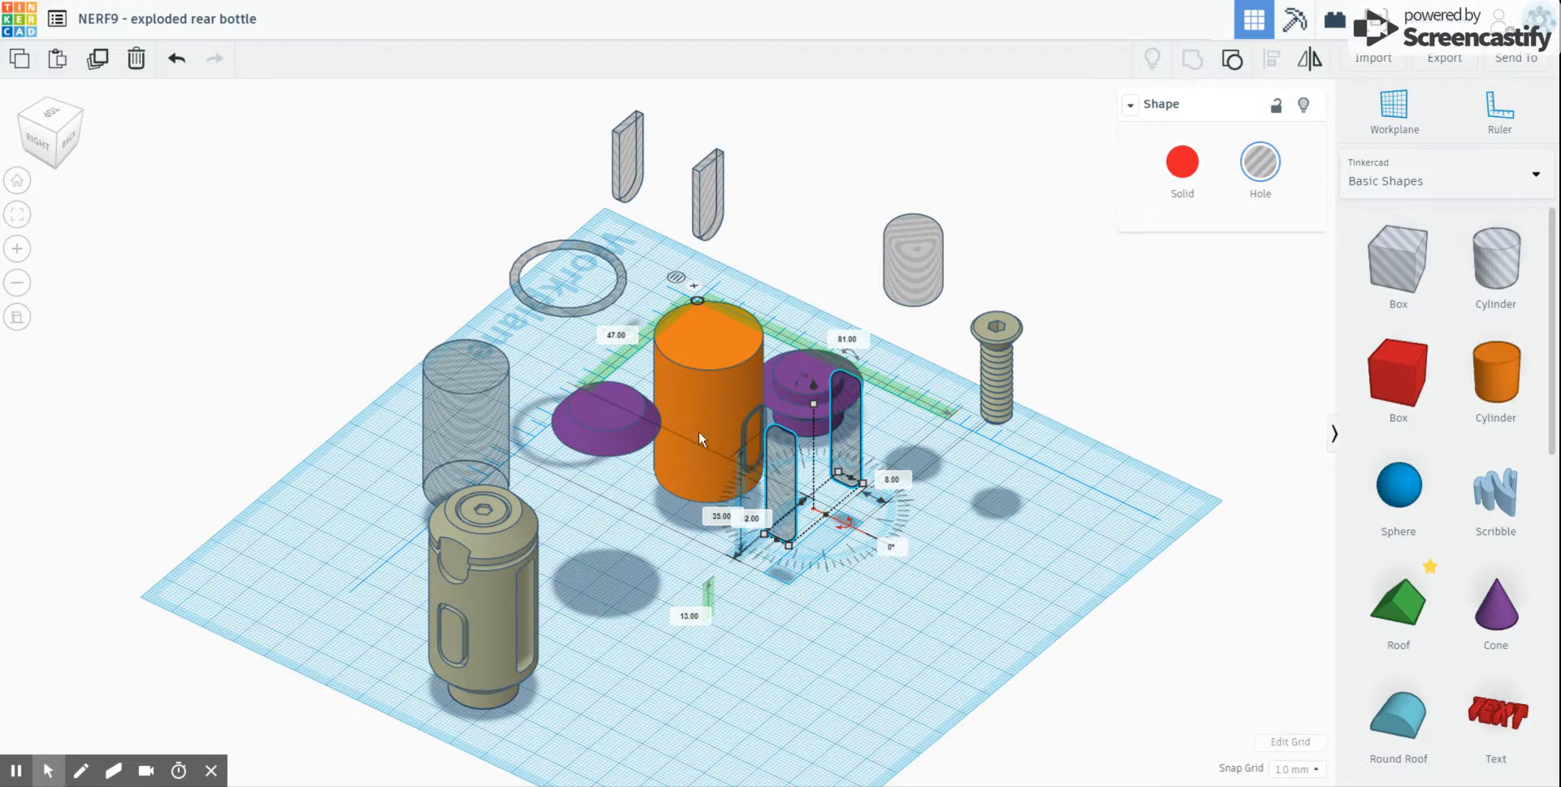
left_click_drag(699, 431, 677, 430)
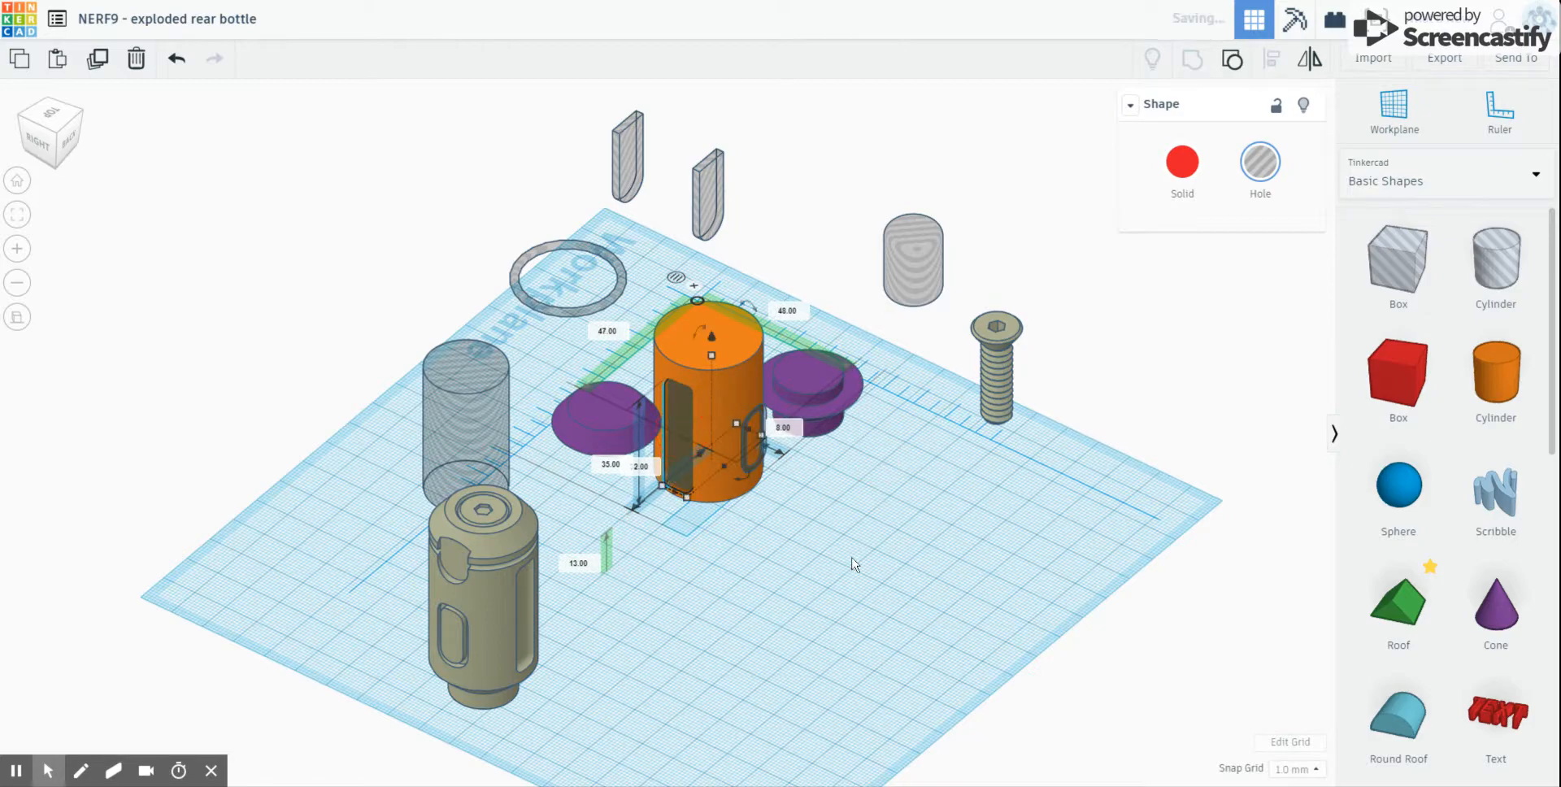
Step: Move the thin torus hole around the upper part of the orange cylinder
right_click_drag(853, 557, 810, 583)
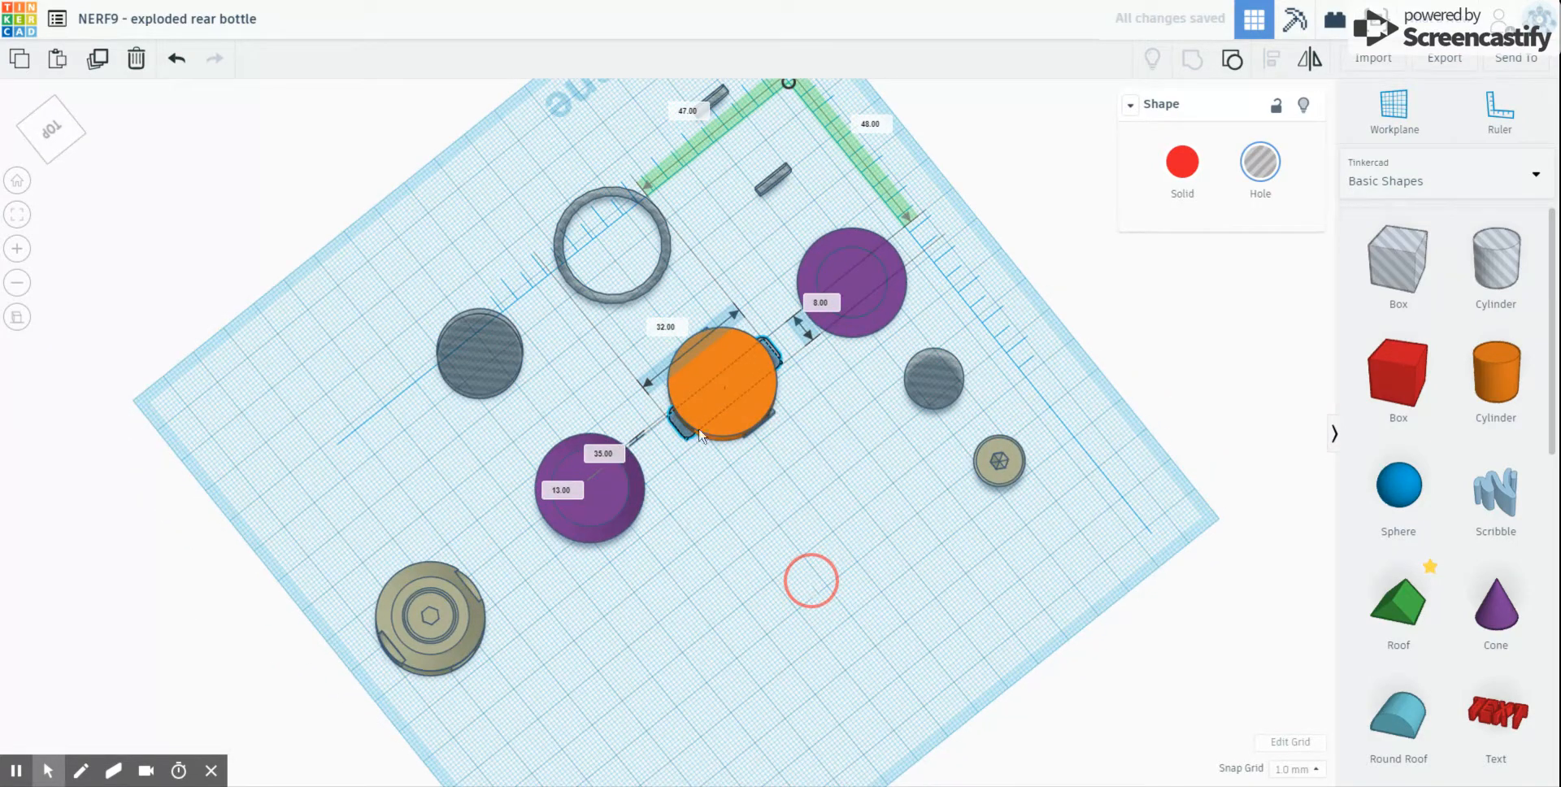
right_click_drag(781, 467, 1006, 395)
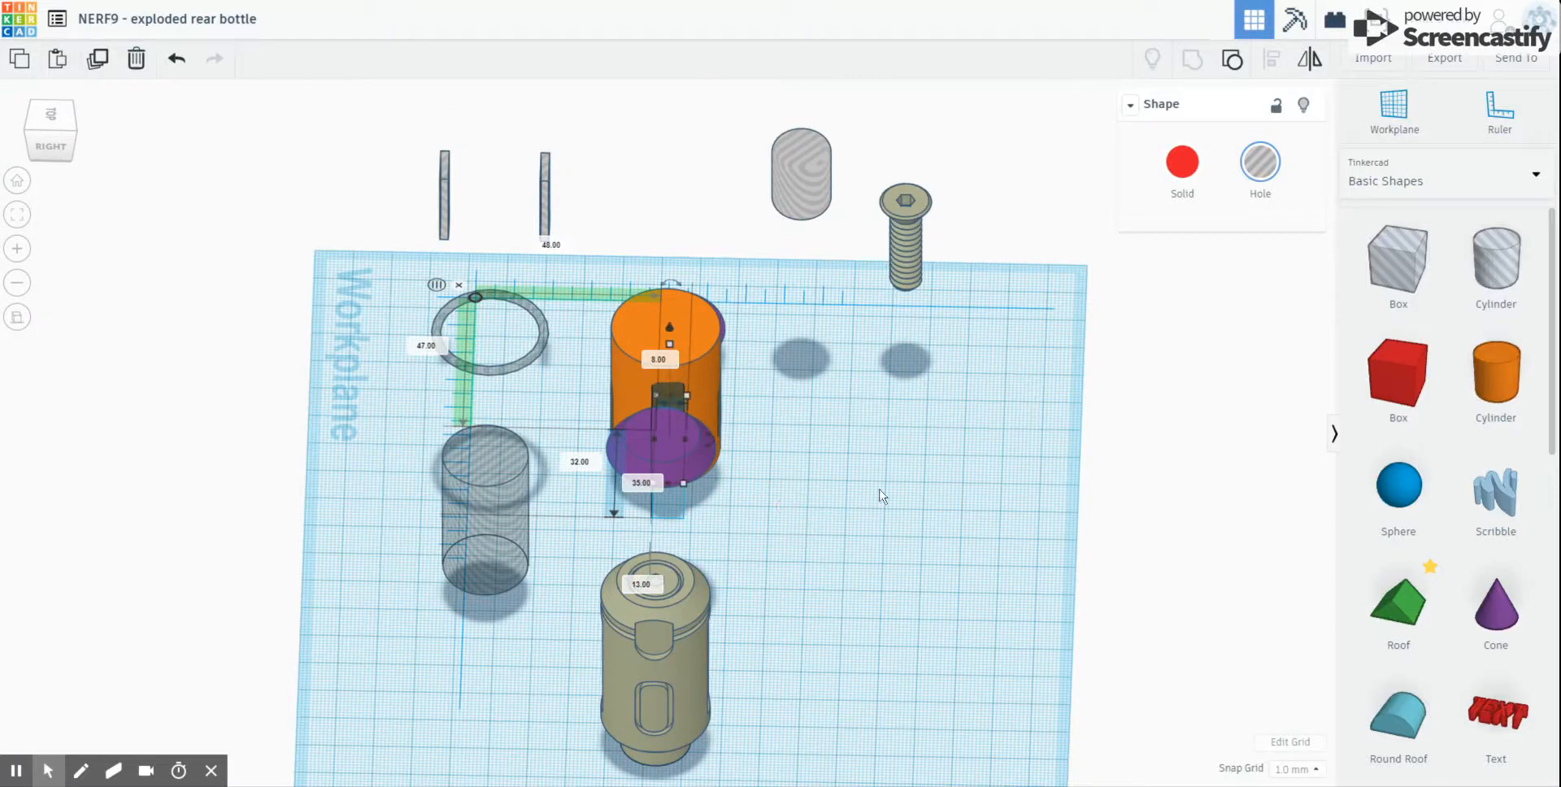
right_click_drag(878, 494, 916, 480)
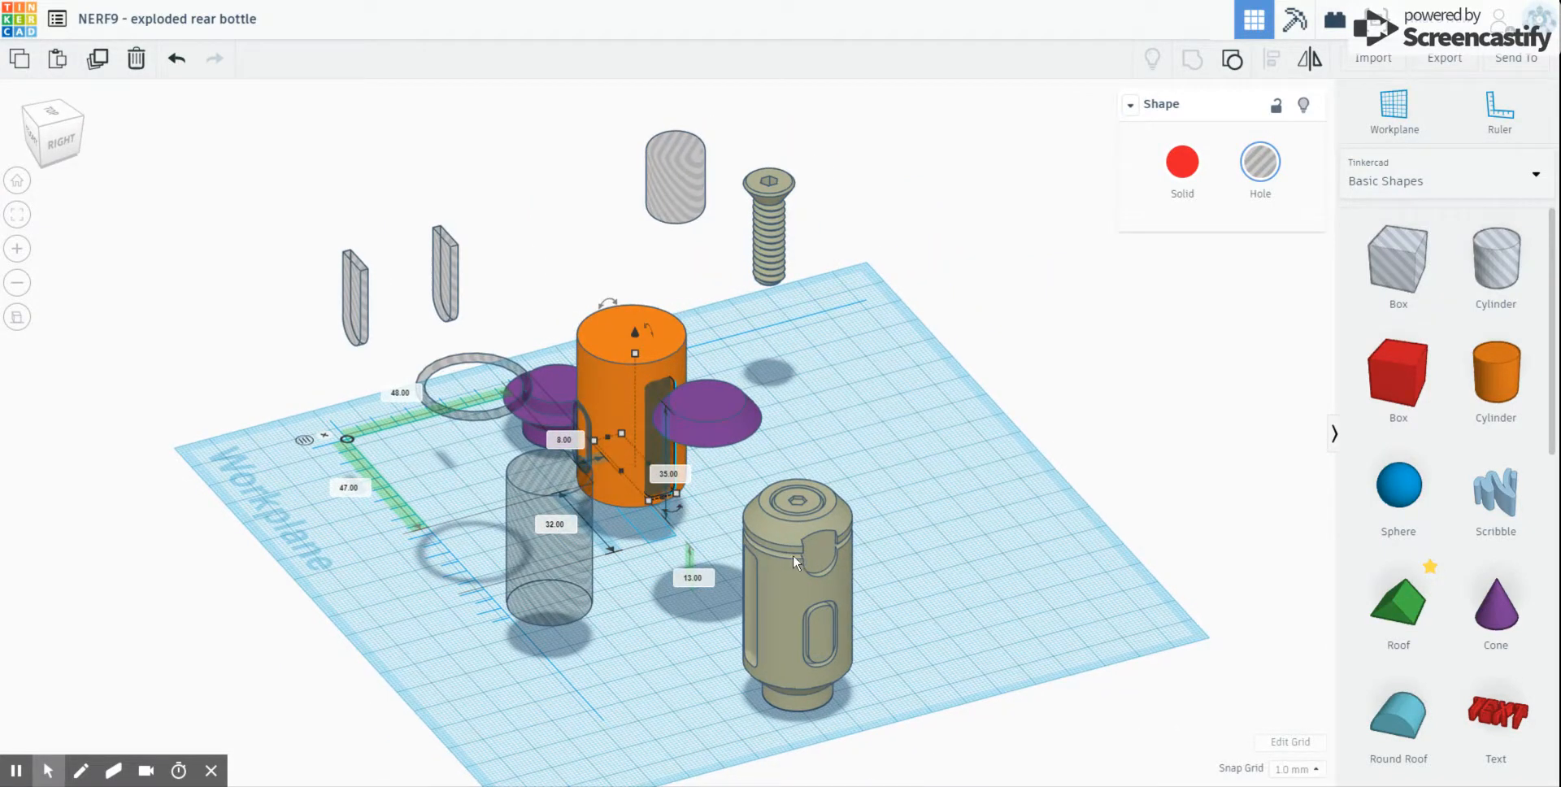
left_click(474, 419)
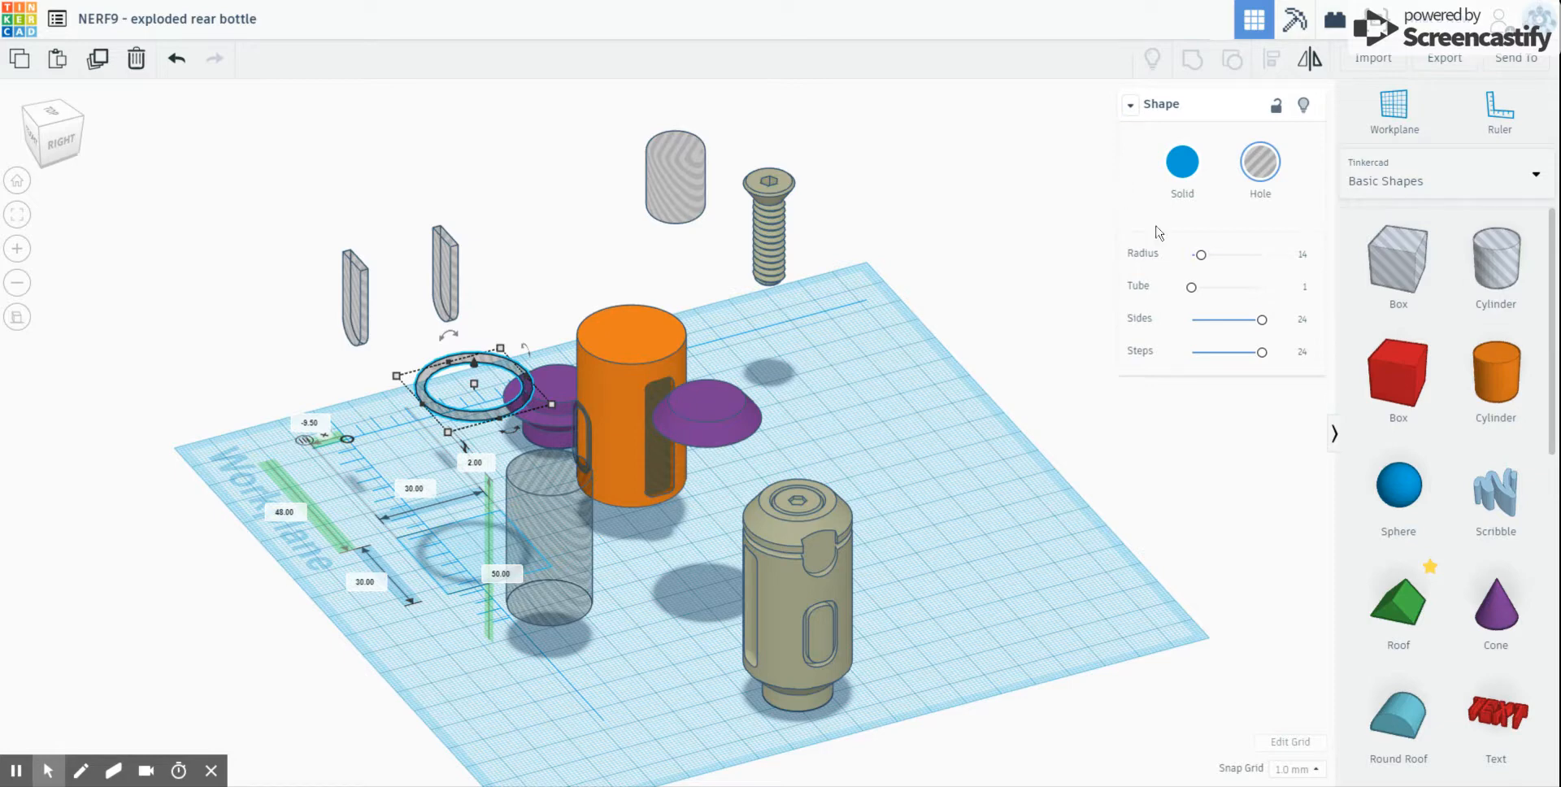
scroll(1481, 559, "down", 5)
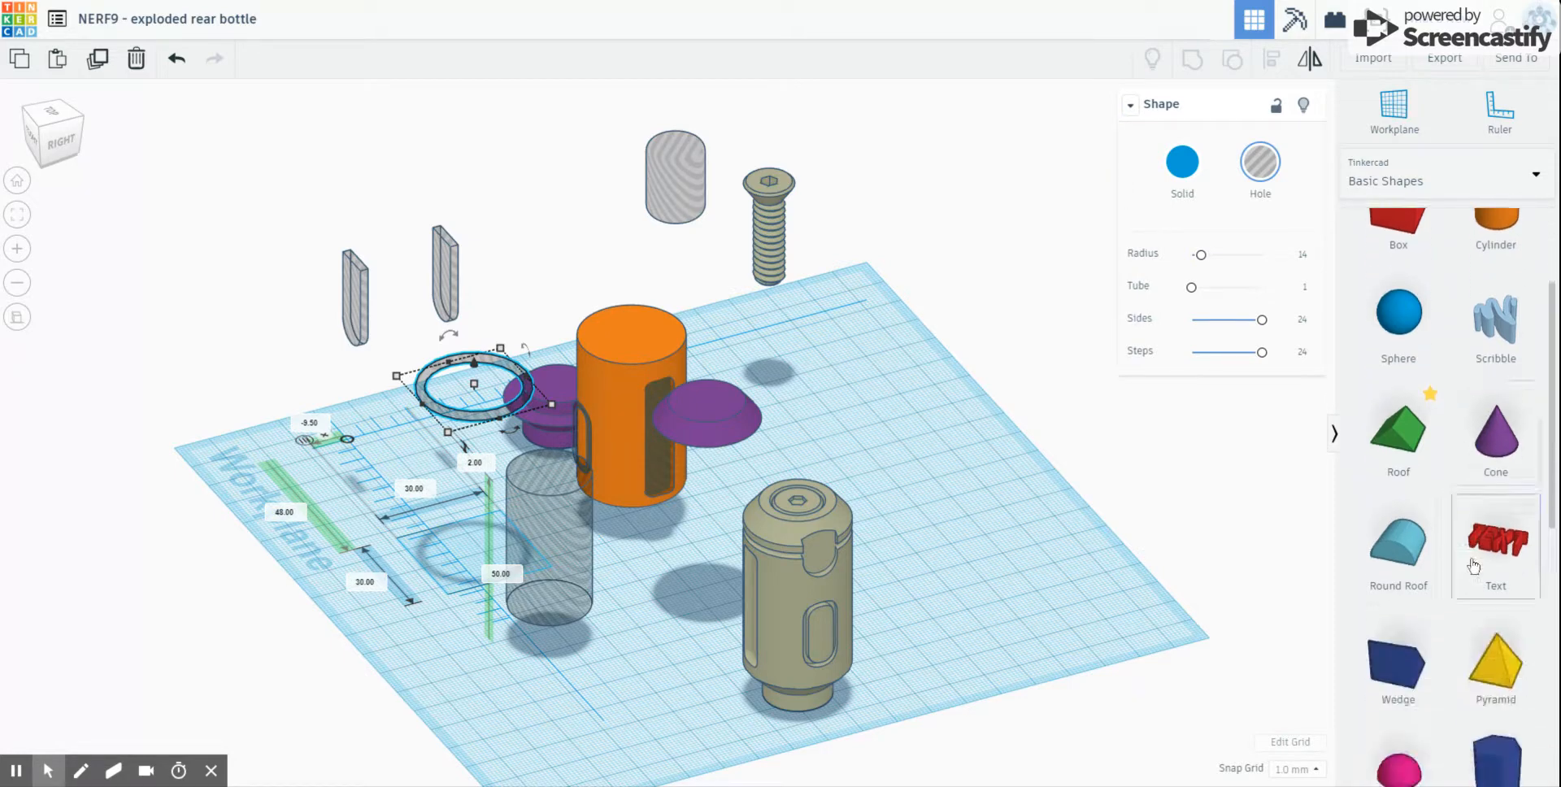
scroll(1473, 566, "down", 4)
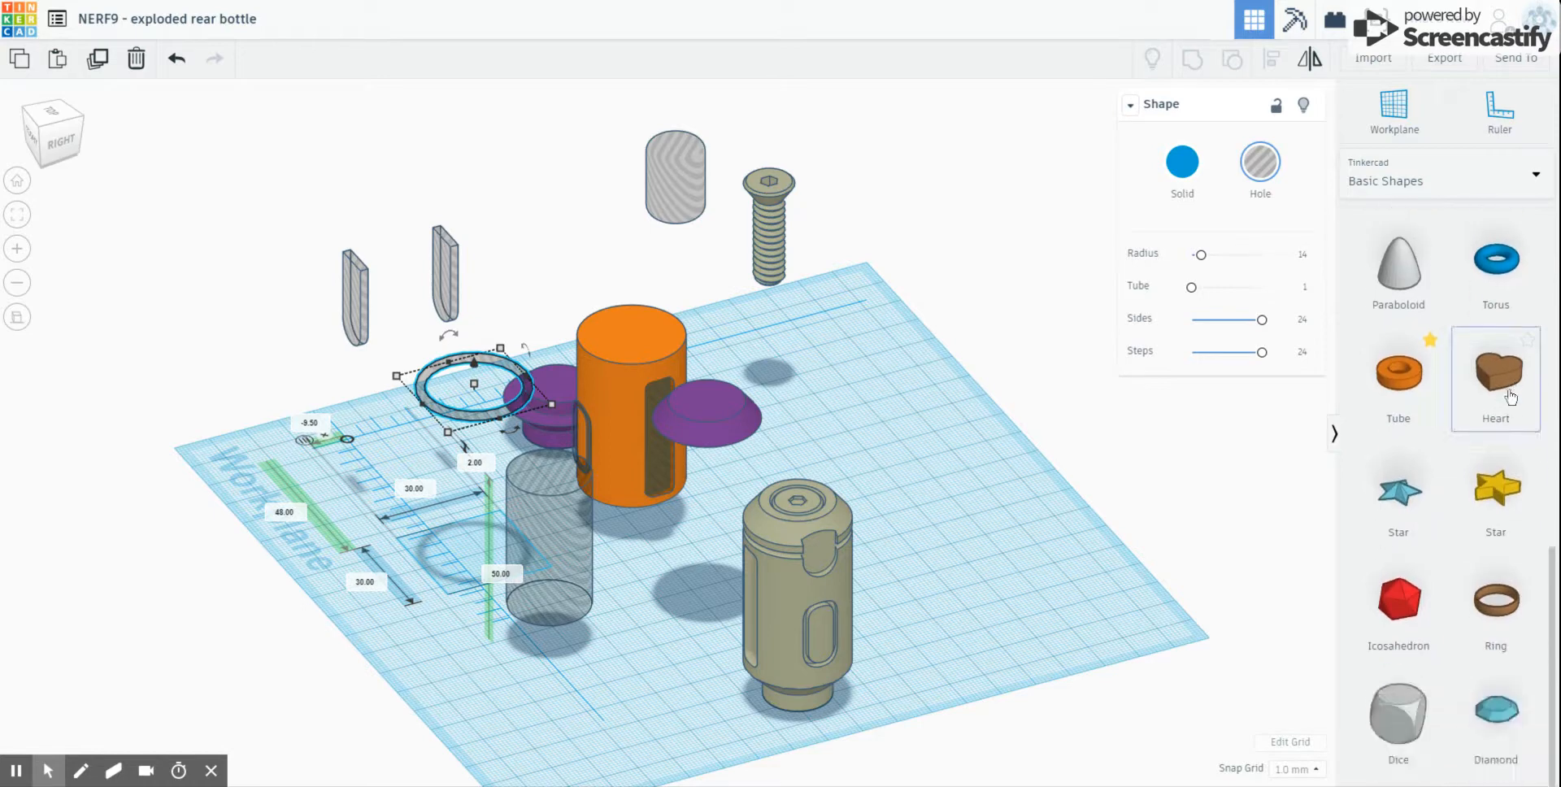
scroll(1502, 258, "up", 1)
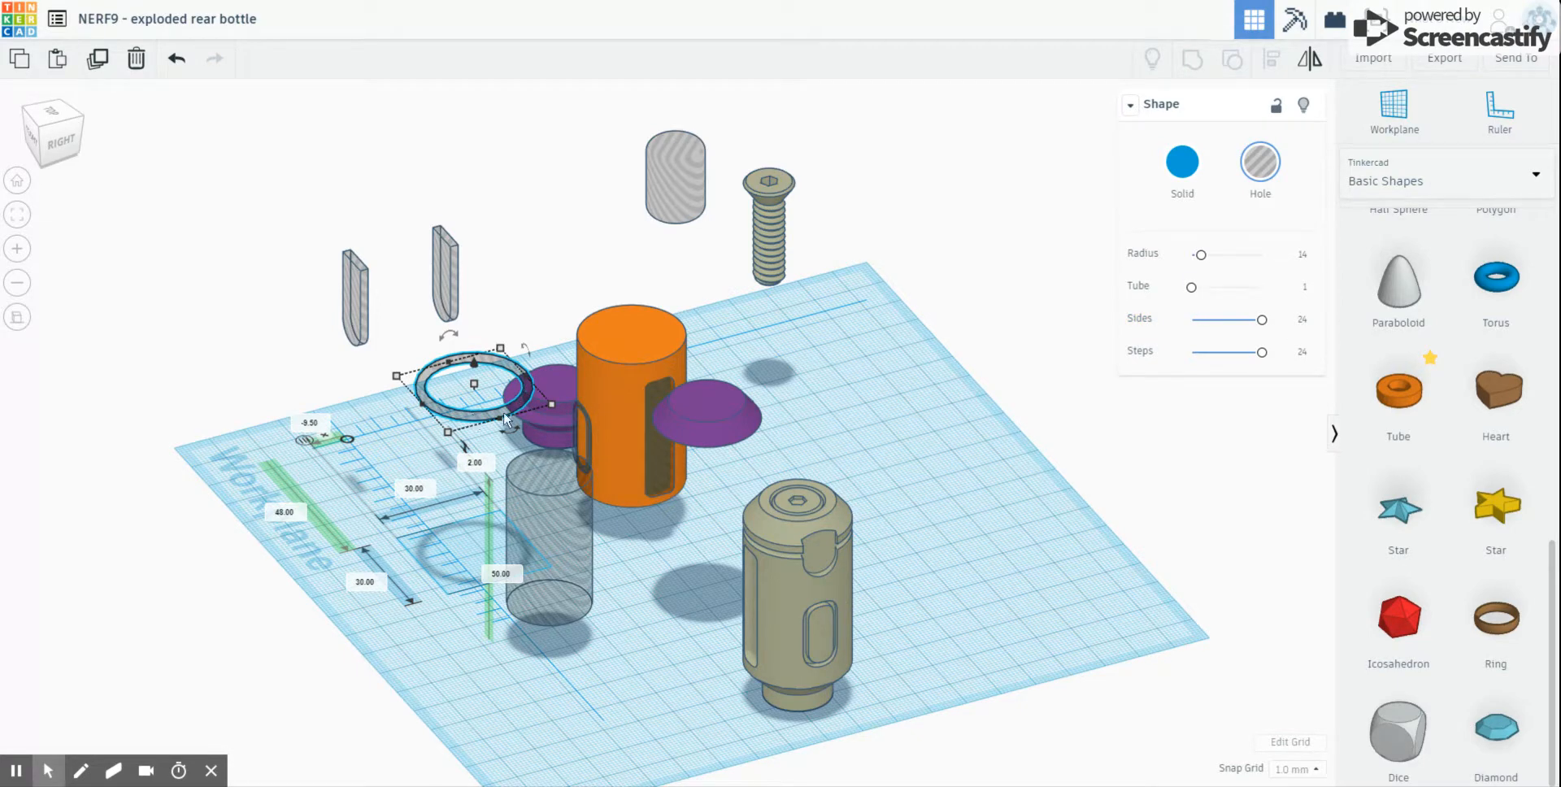
left_click_drag(475, 420, 629, 379)
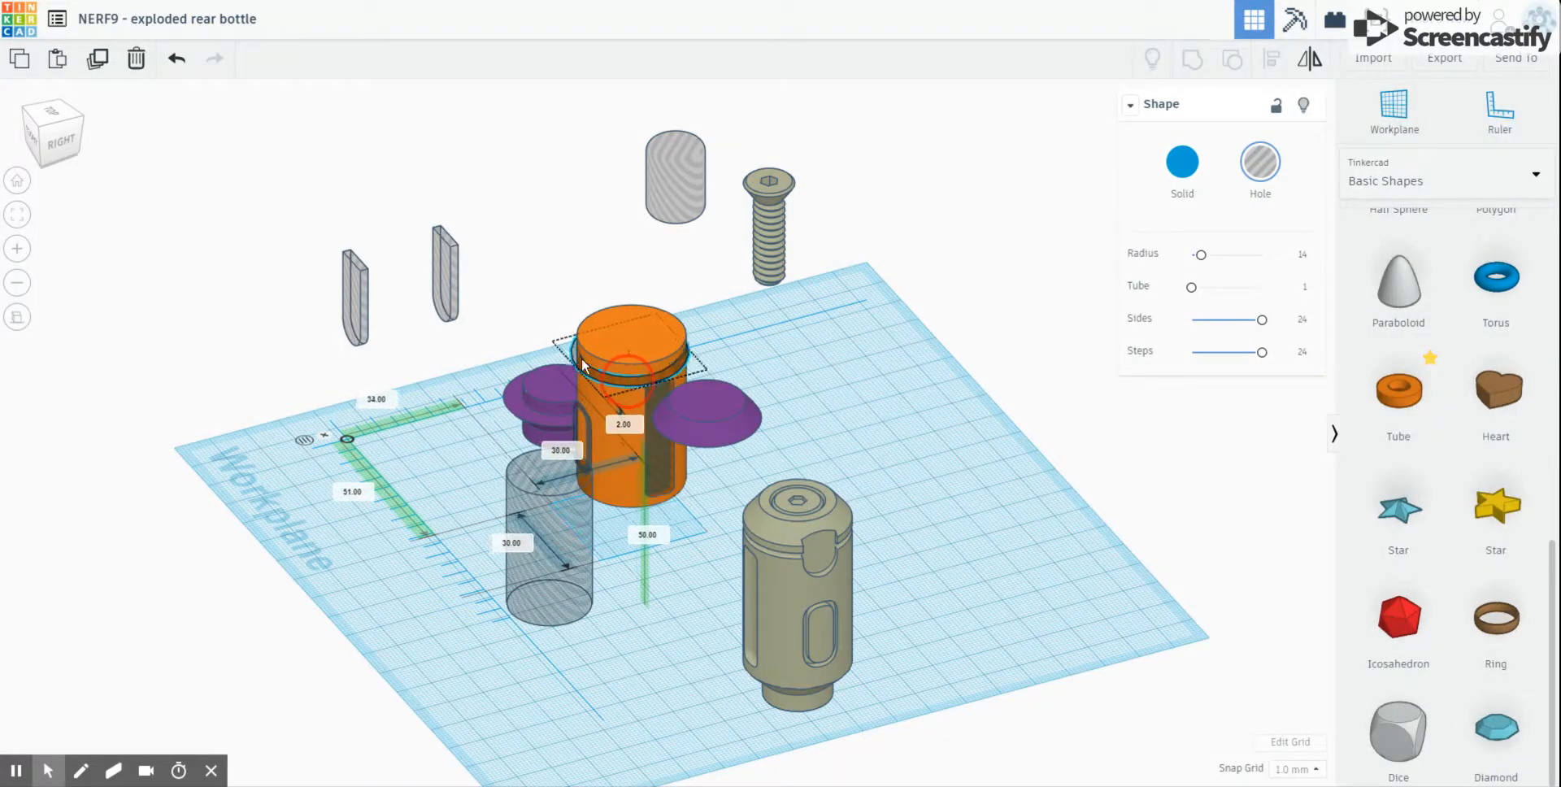
Step: Centre the orange cylinder and its three hole shapes with each other along both horizontal axes and group them to cut the grooves
left_click(54, 119)
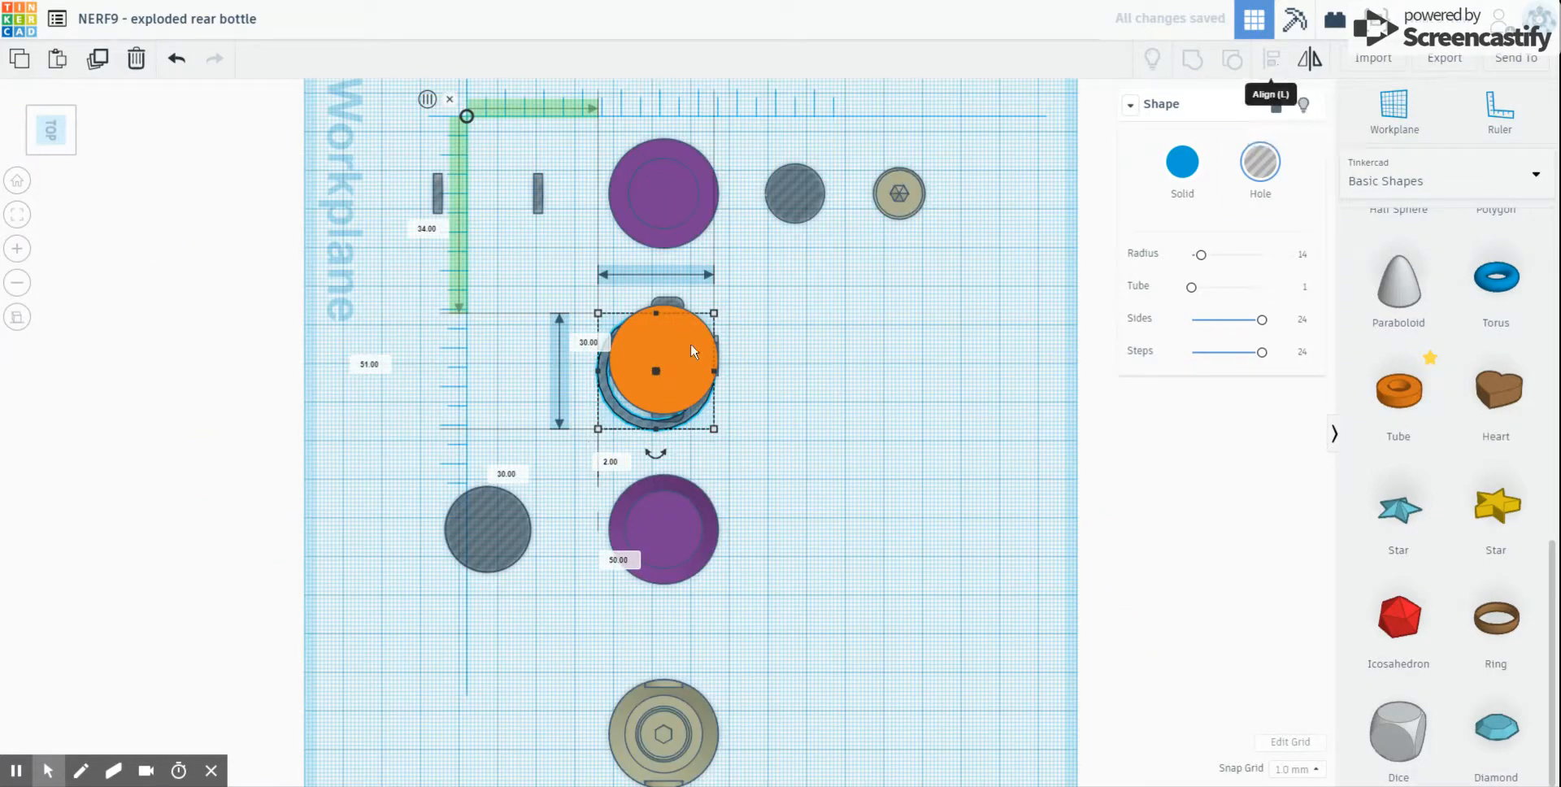
left_click_drag(550, 288, 760, 444)
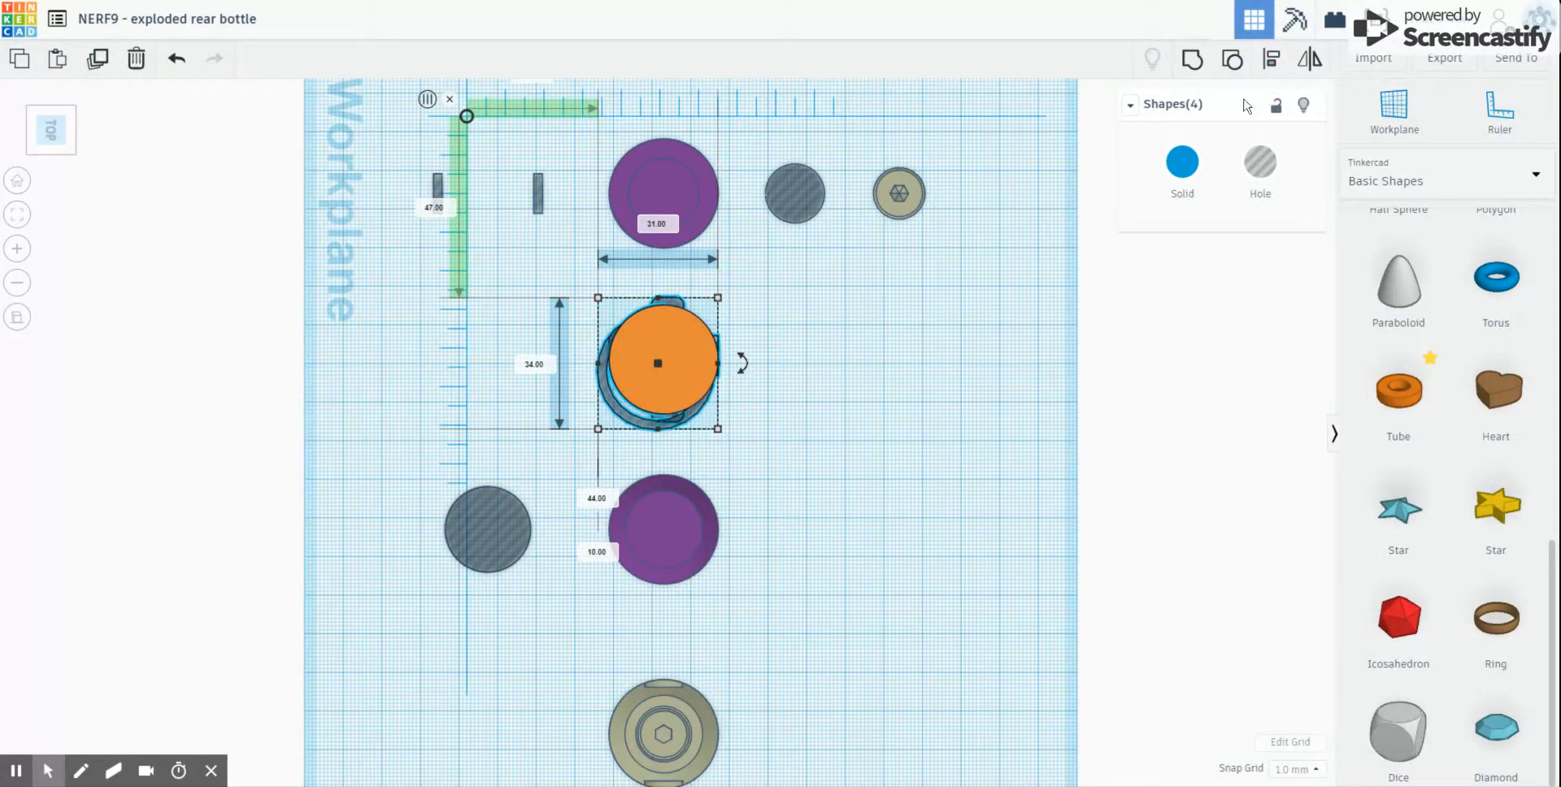
key("l")
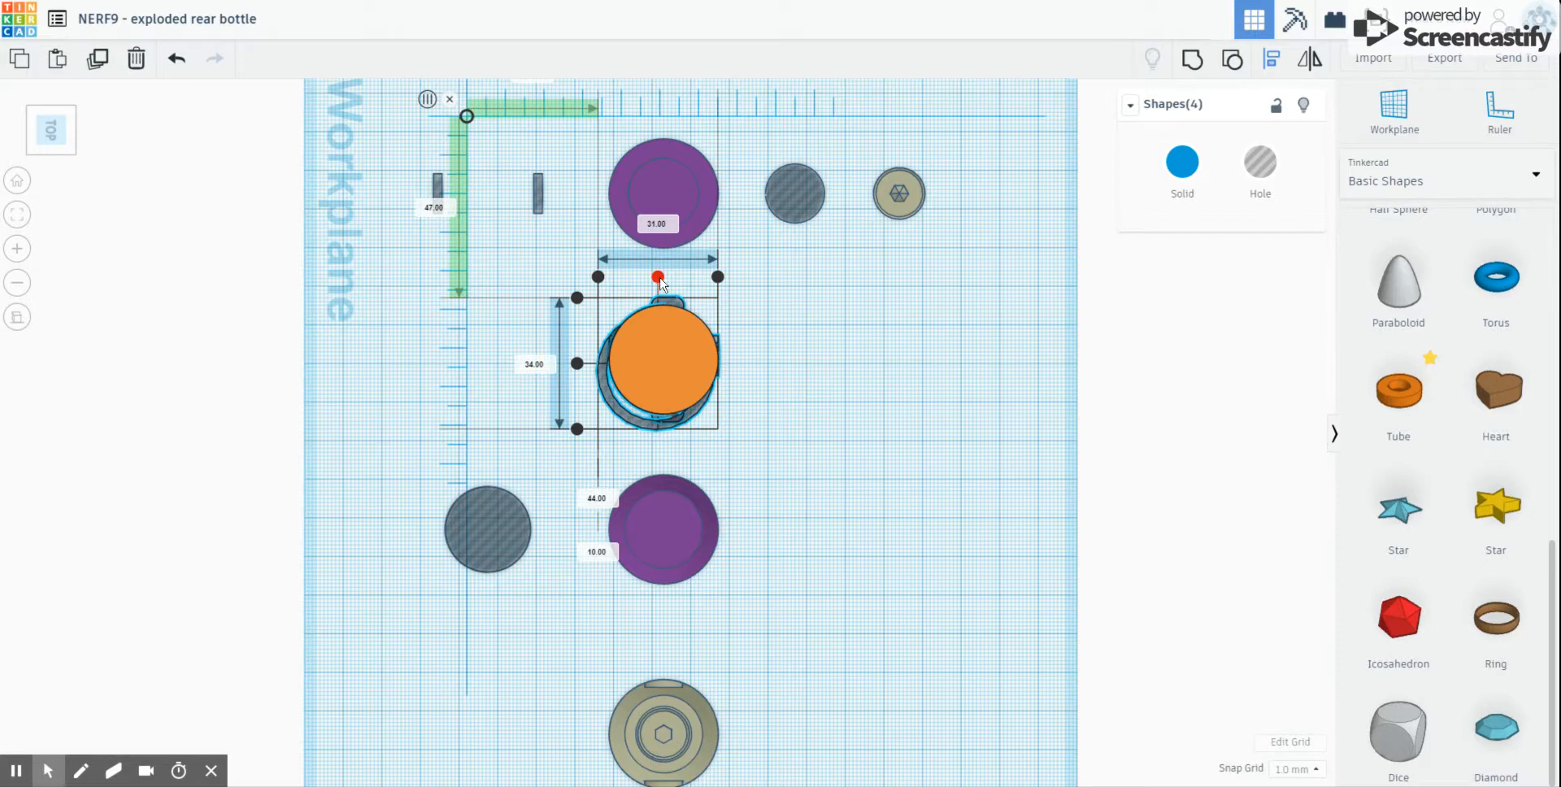
left_click(577, 364)
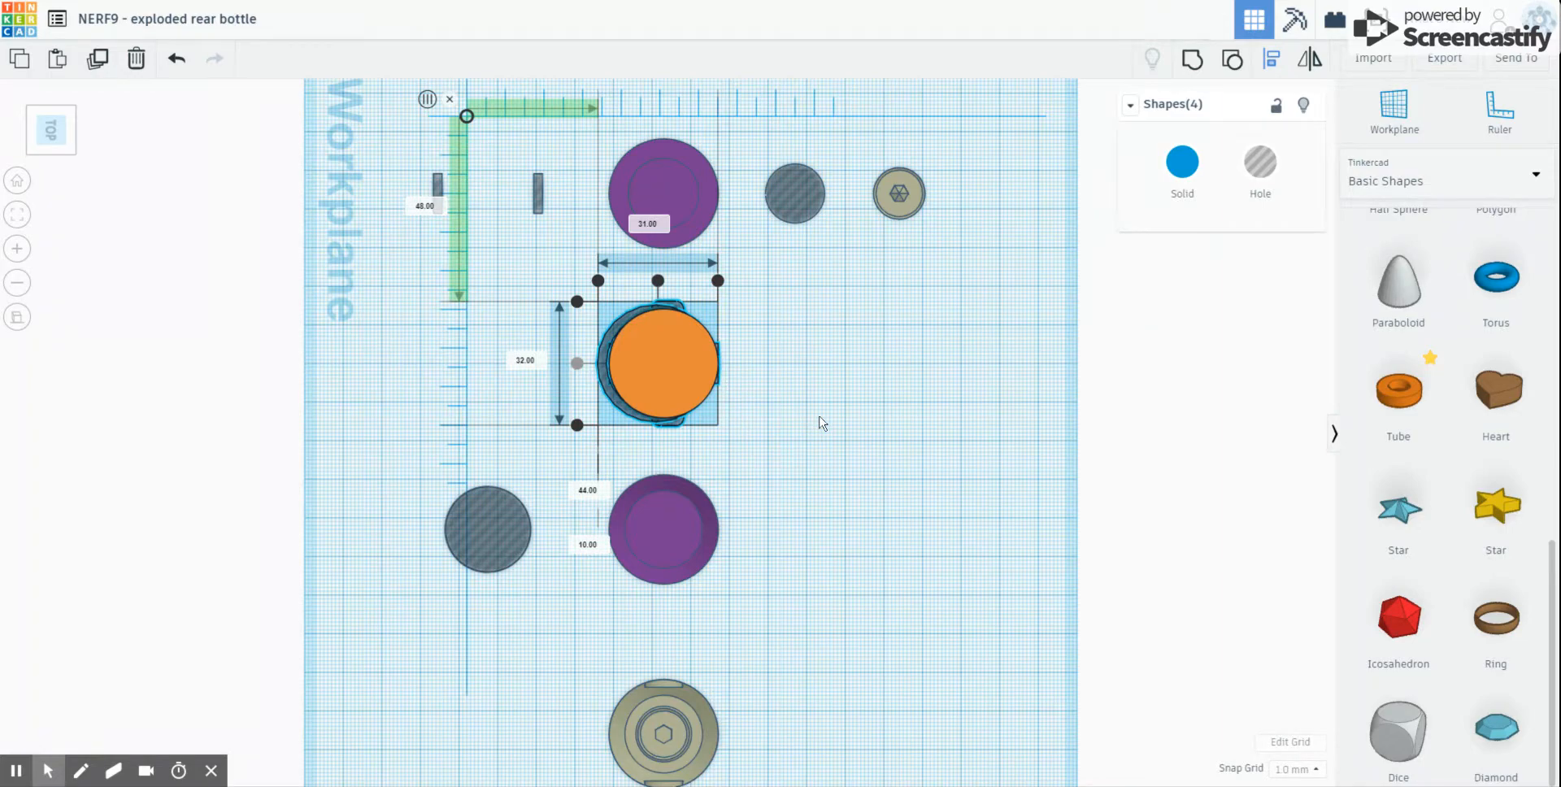
right_click_drag(821, 423, 840, 419)
left_click(665, 457)
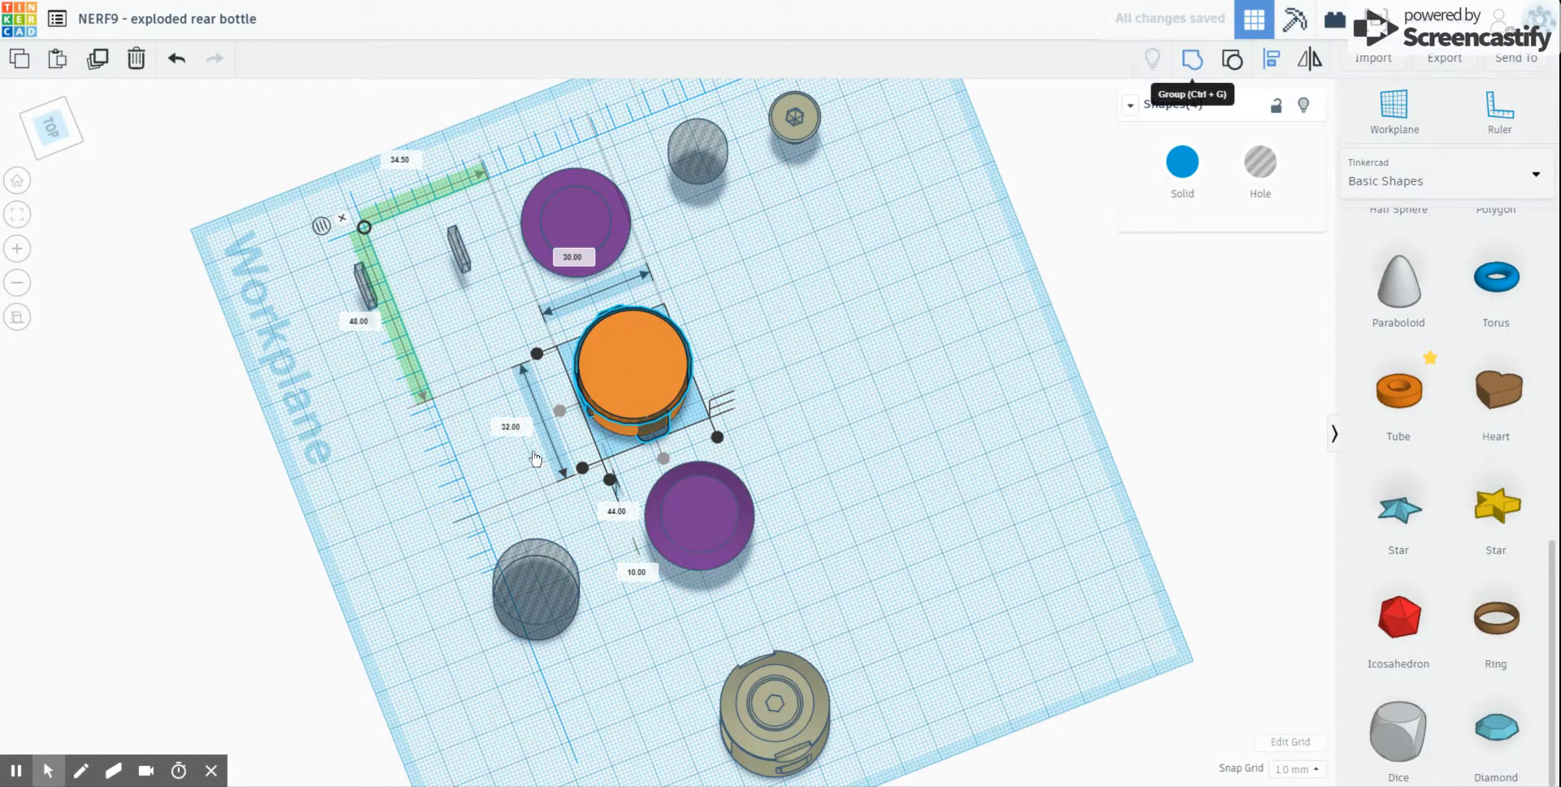
right_click_drag(589, 414, 656, 412)
left_click(616, 395)
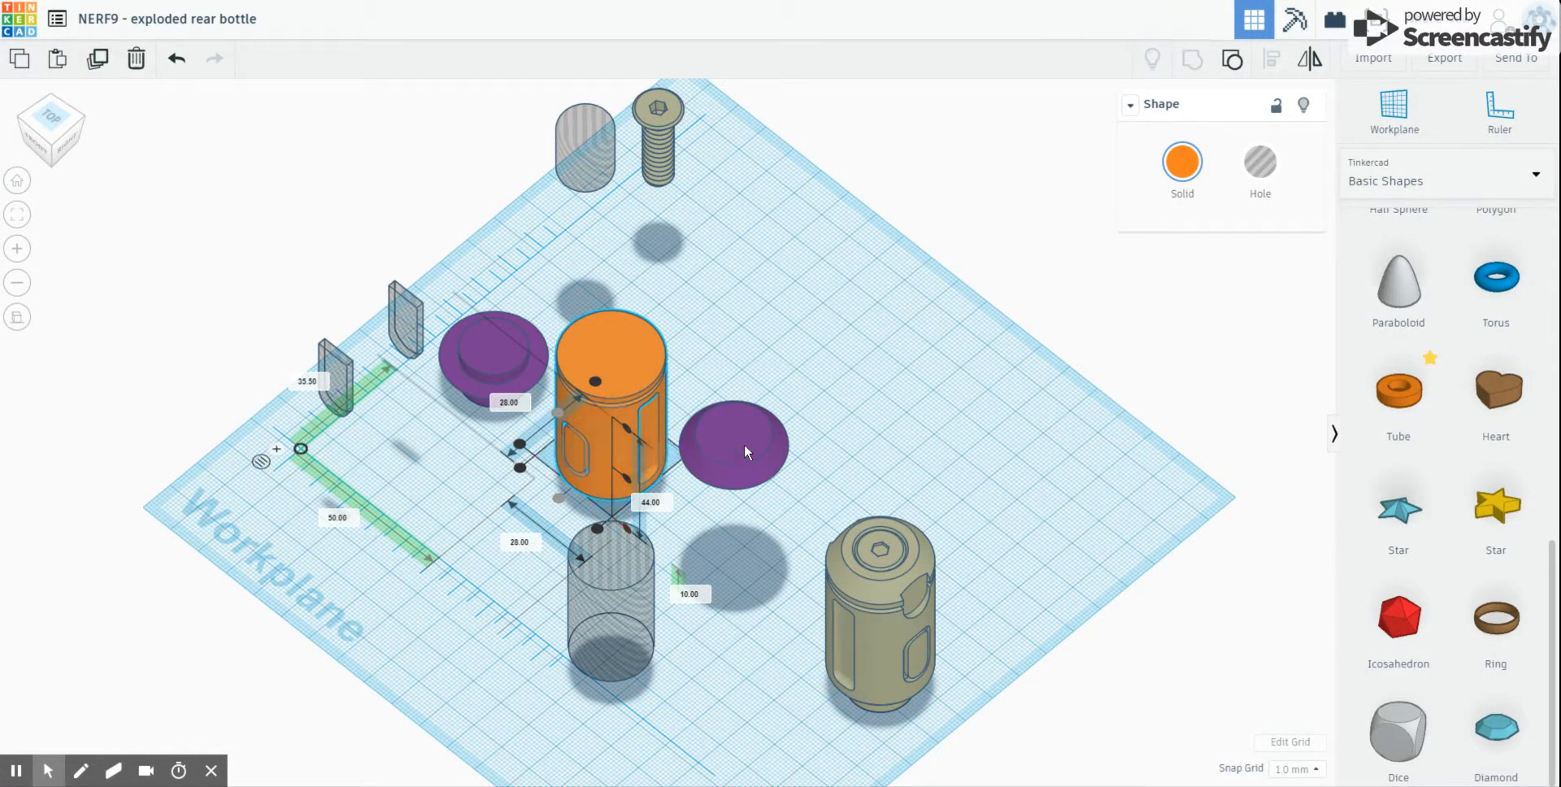
Step: Move the single purple truncated cone onto the top of the orange body as its cap
left_click_drag(743, 444, 621, 355)
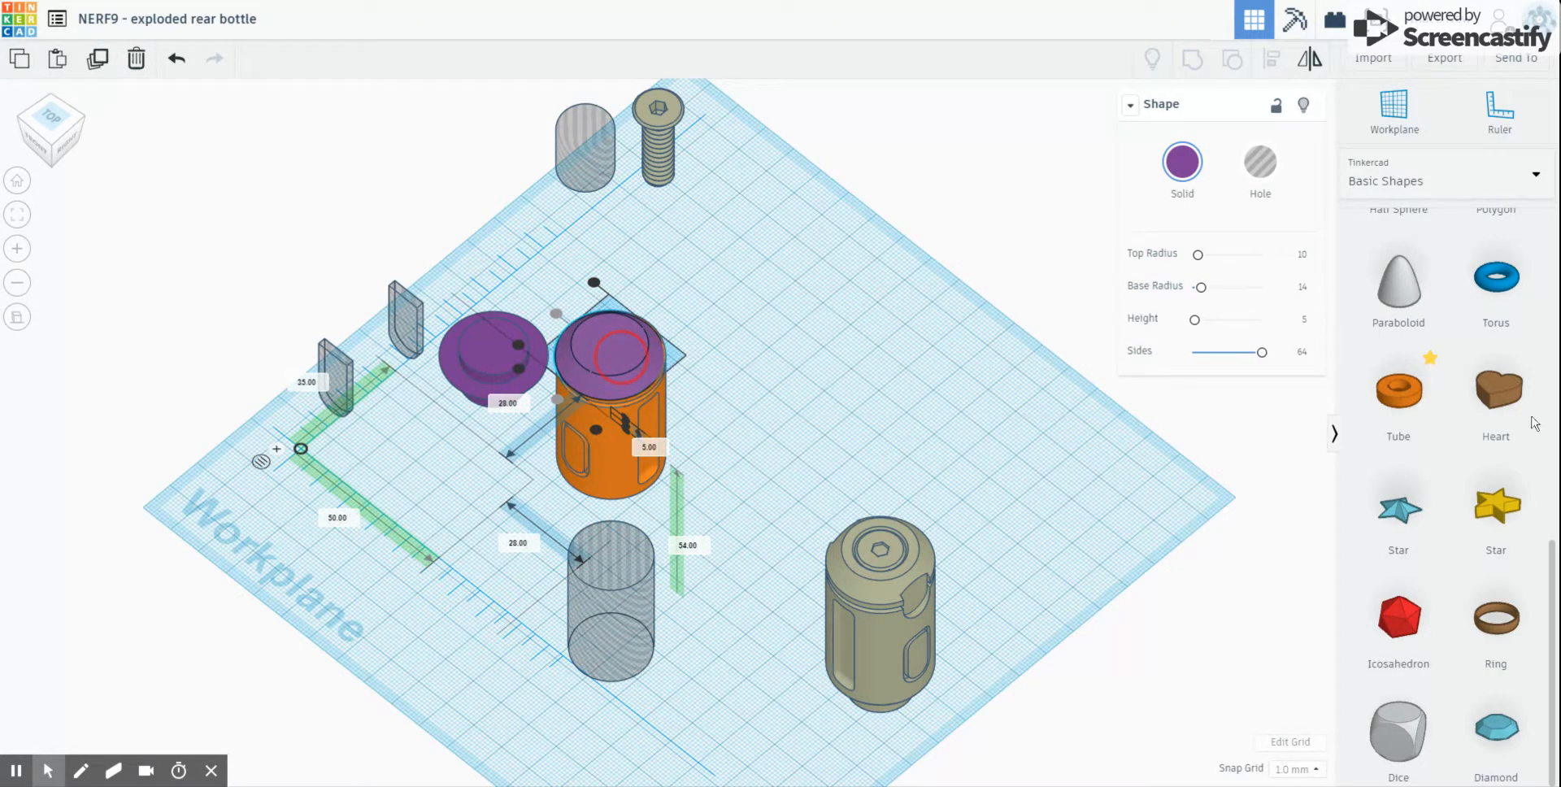
scroll(1532, 419, "up", 3)
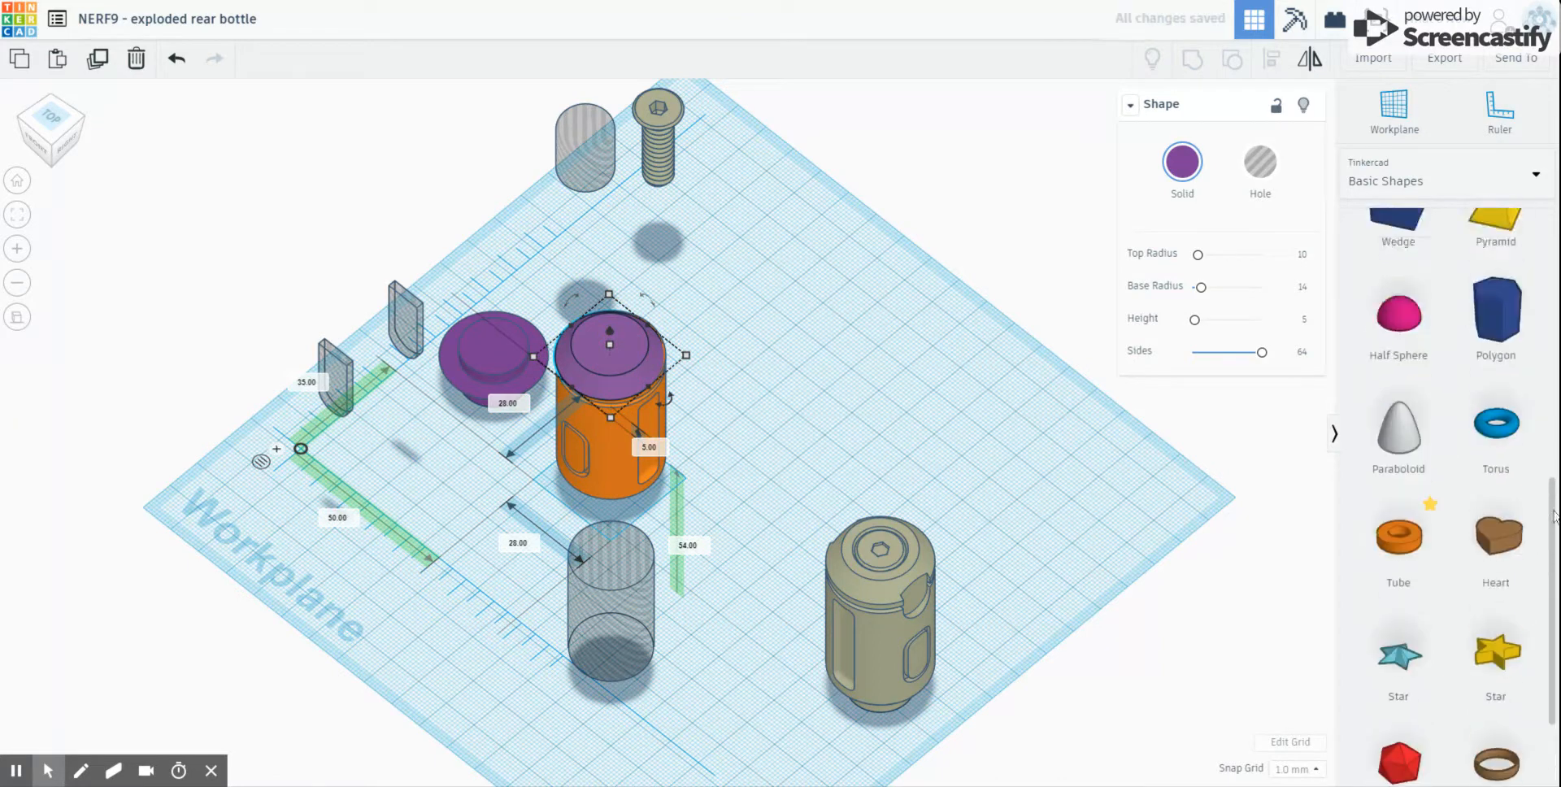
scroll(1536, 430, "up", 3)
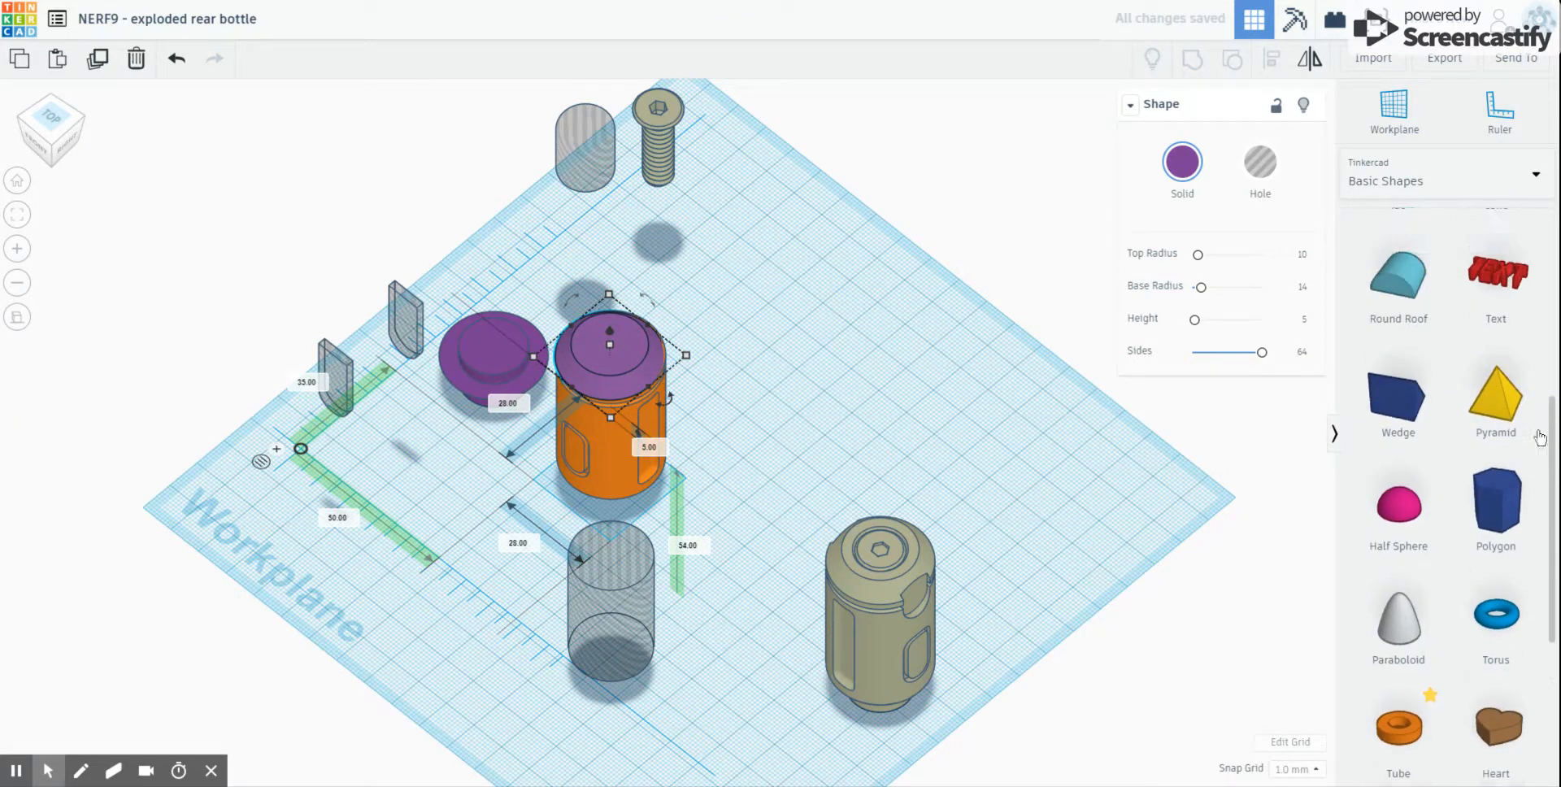
scroll(1539, 438, "up", 5)
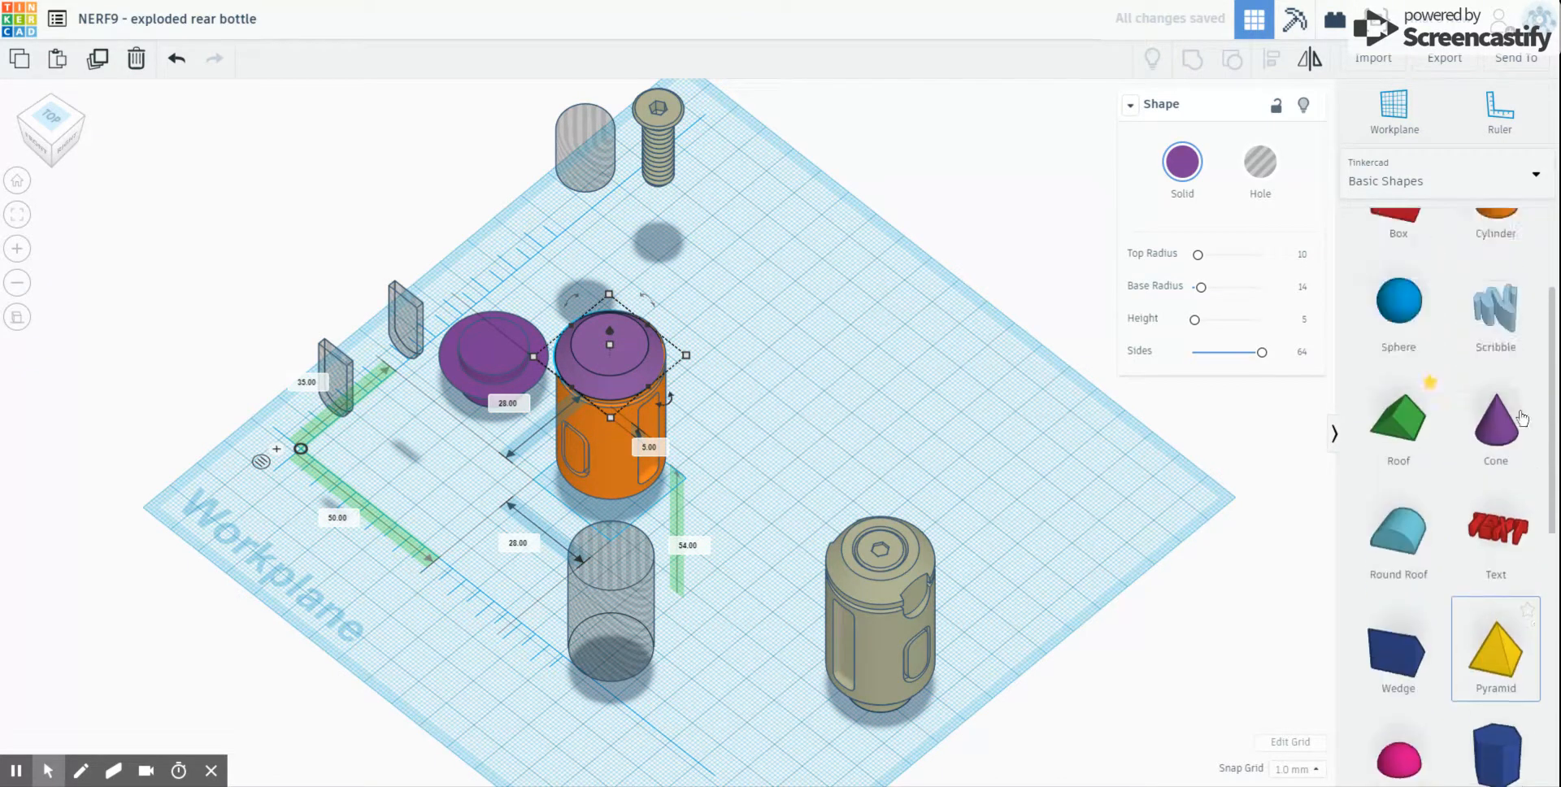
scroll(1500, 400, "up", 2)
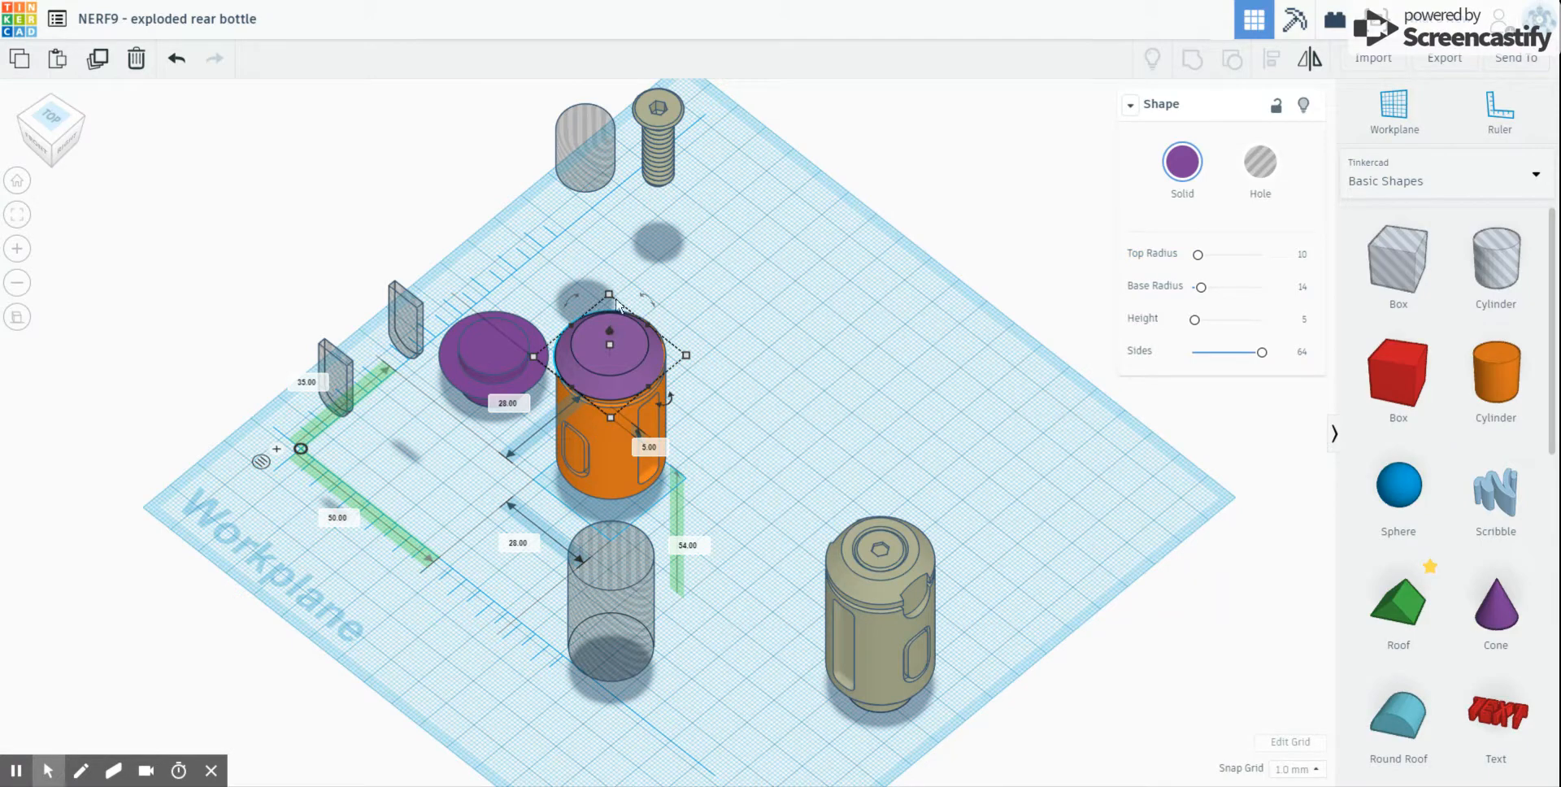
Step: Move the remaining purple base piece underneath the orange body
left_click(486, 368)
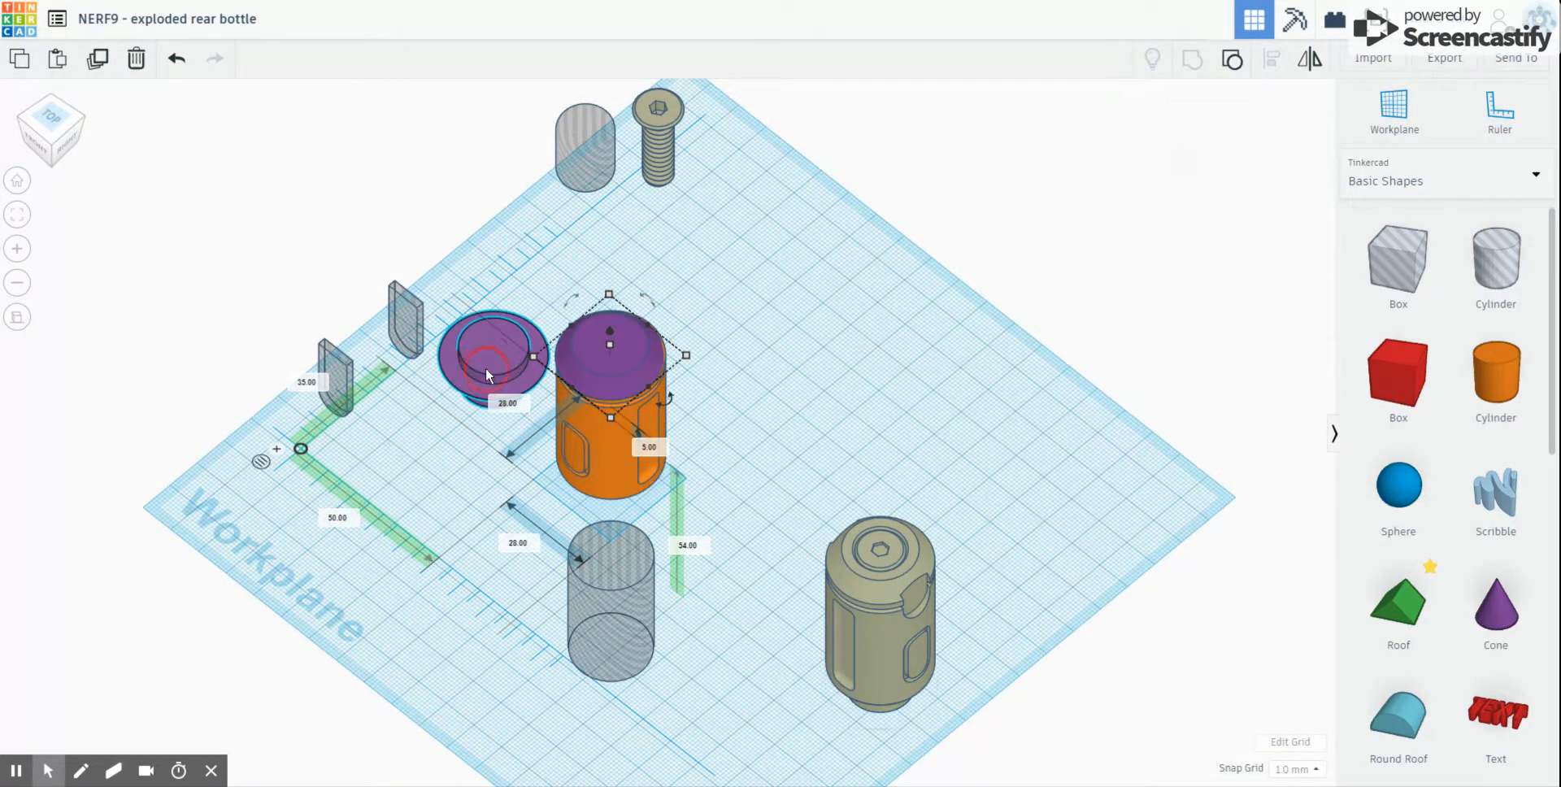
right_click_drag(488, 425, 503, 322)
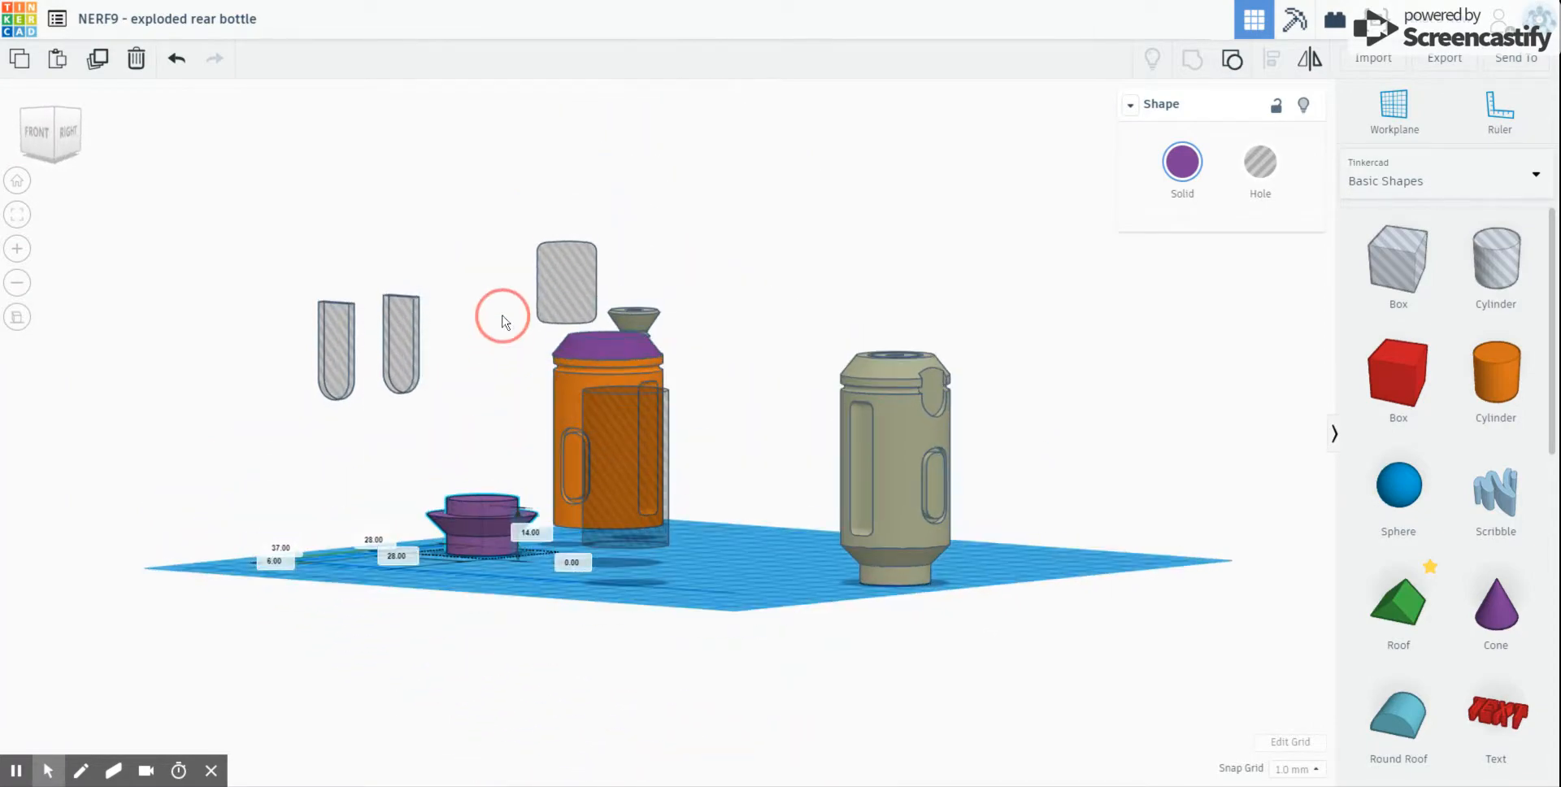
left_click(480, 514)
right_click_drag(485, 527, 475, 483)
right_click_drag(484, 579, 469, 657)
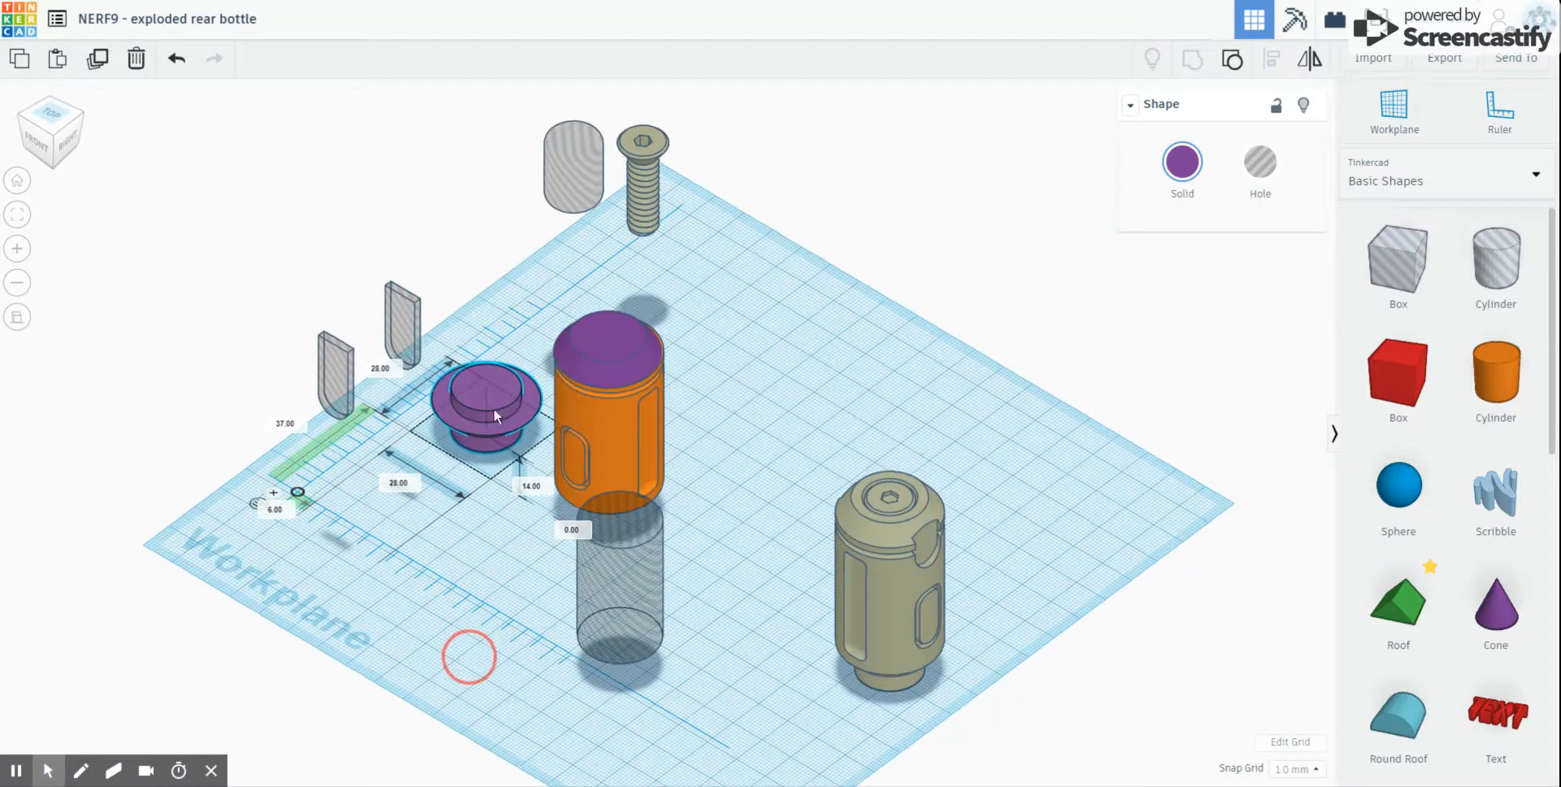
left_click_drag(495, 398, 602, 470)
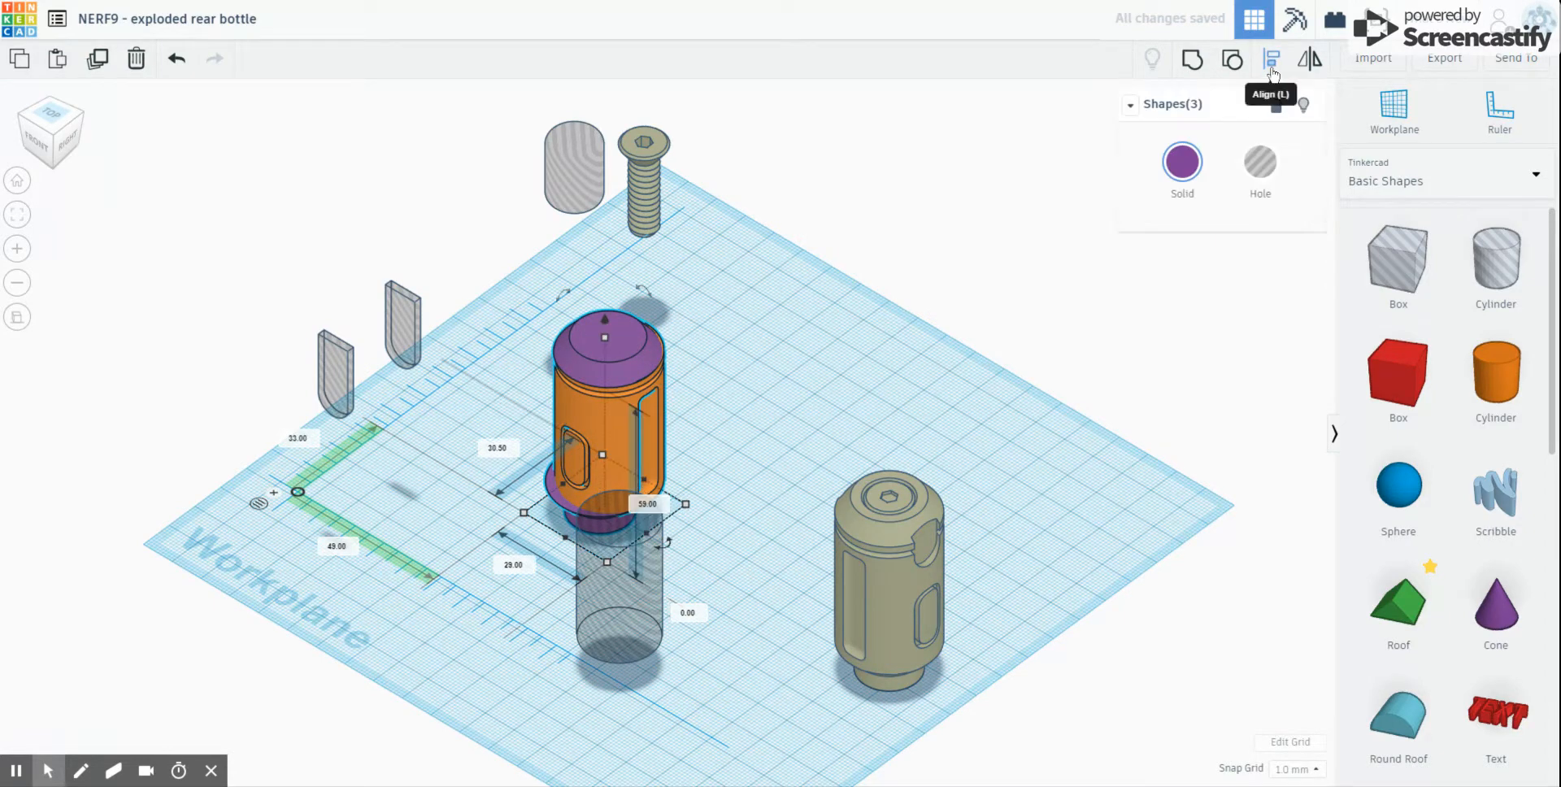
Step: Centre the orange body with its purple cap and base along both horizontal axes and group the three shapes
left_click(1273, 65)
left_click(803, 376)
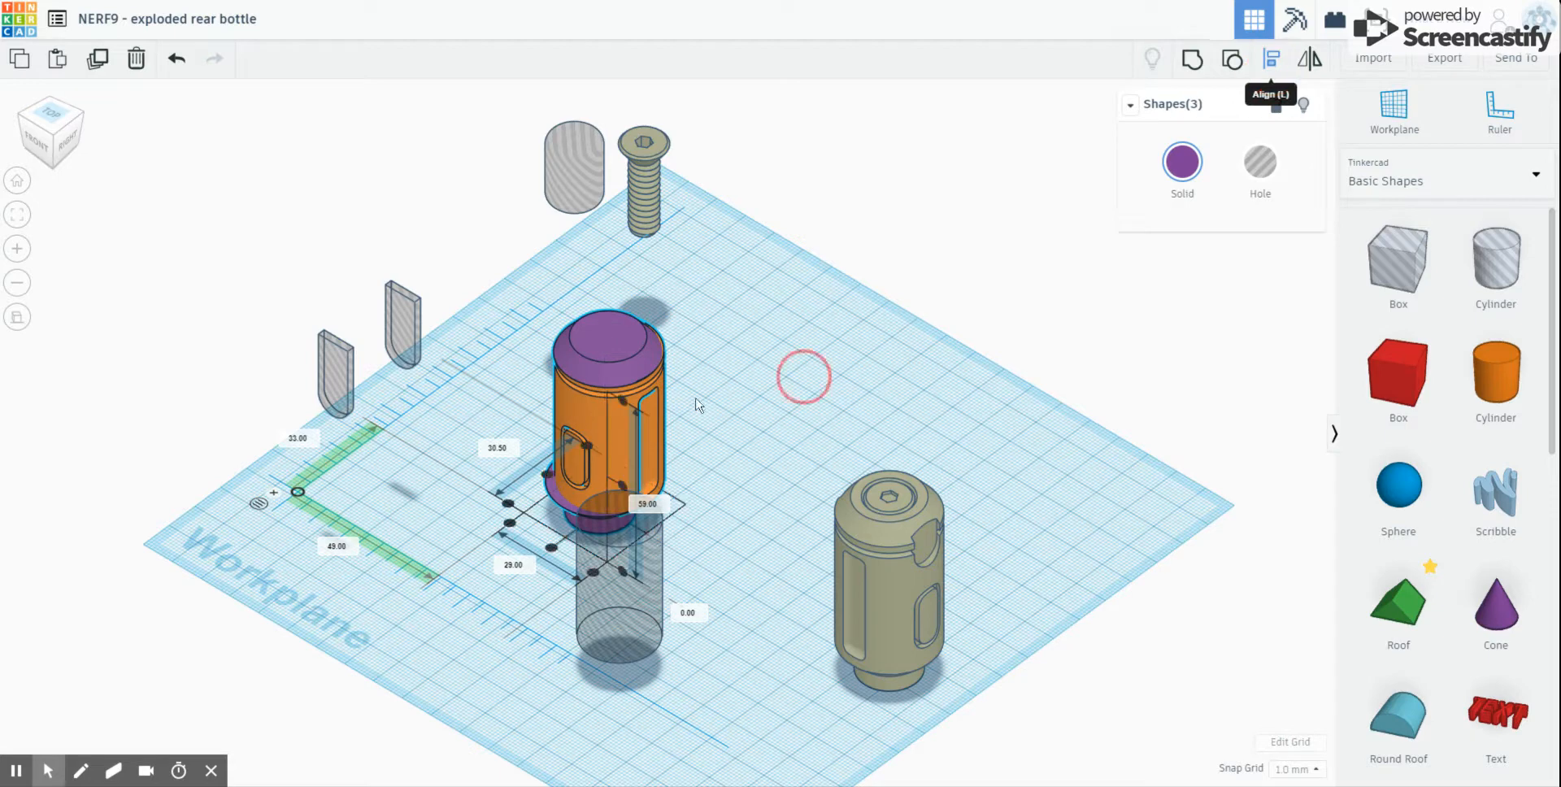
left_click(551, 476)
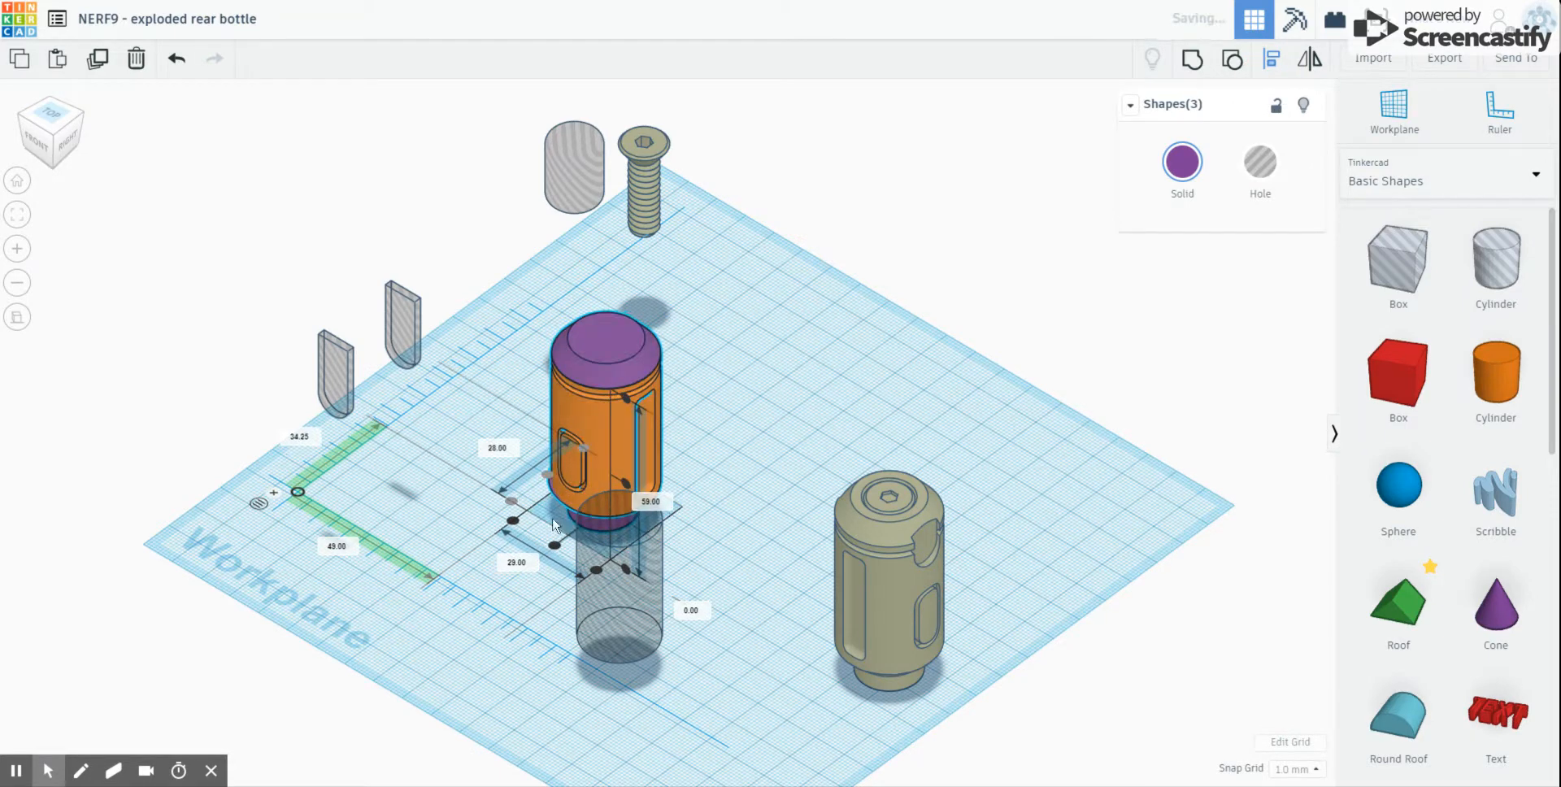
left_click(554, 546)
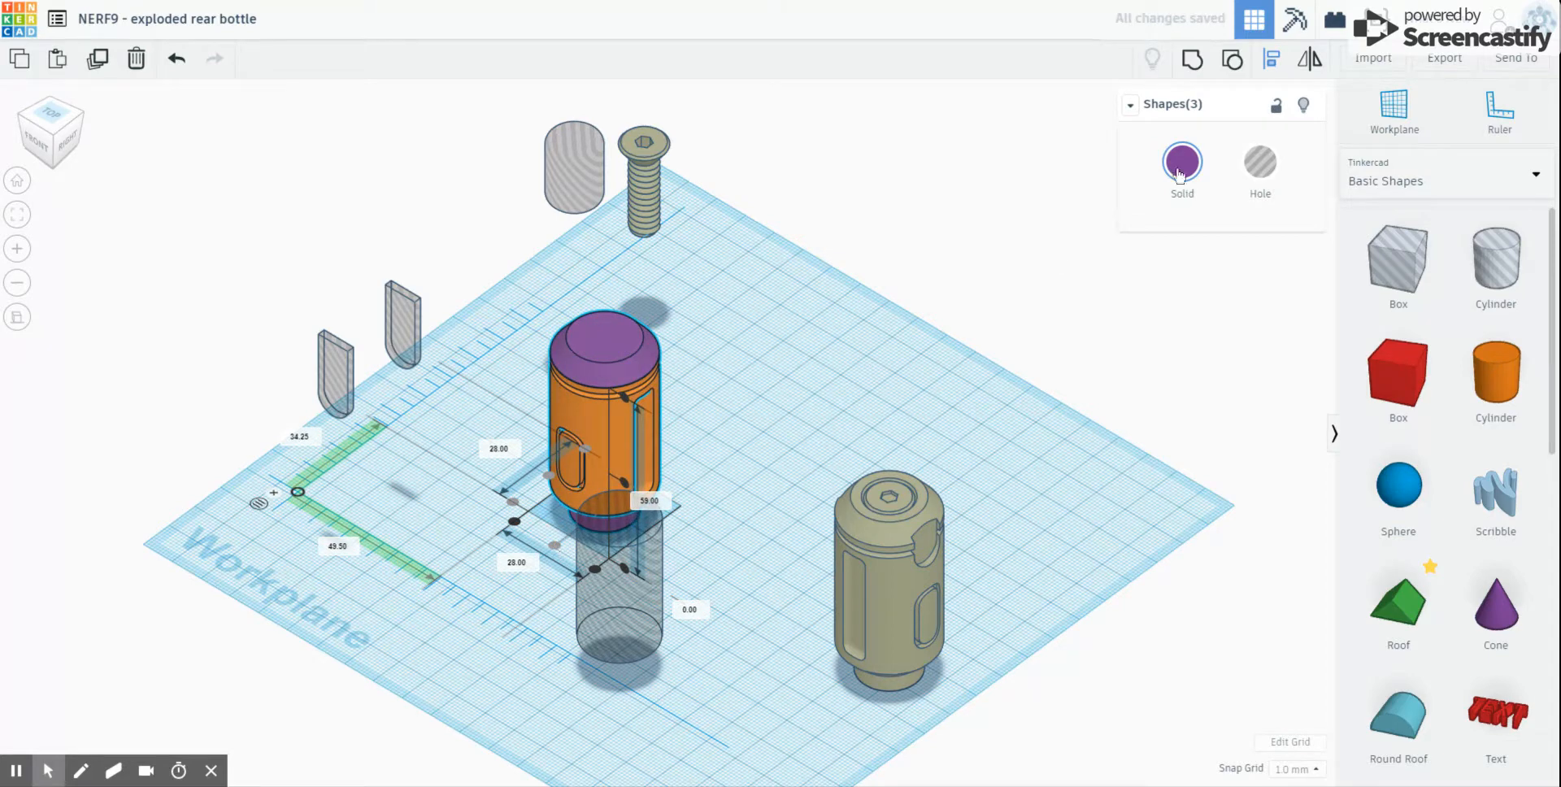
left_click(716, 433)
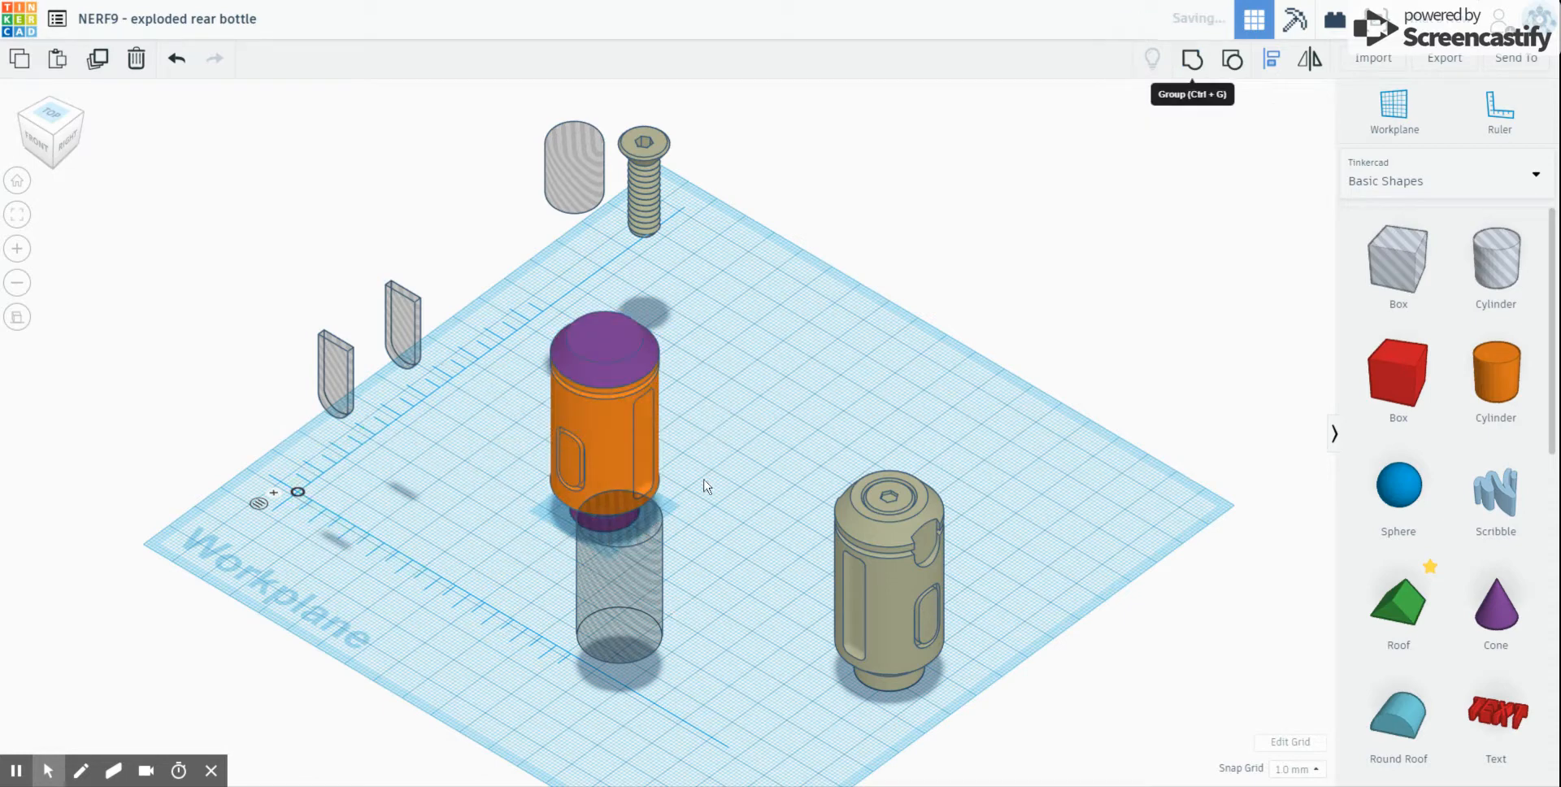
Step: Ungroup the paired round-bottomed slot holes and split the rear one into its component shapes
right_click_drag(776, 423, 827, 435)
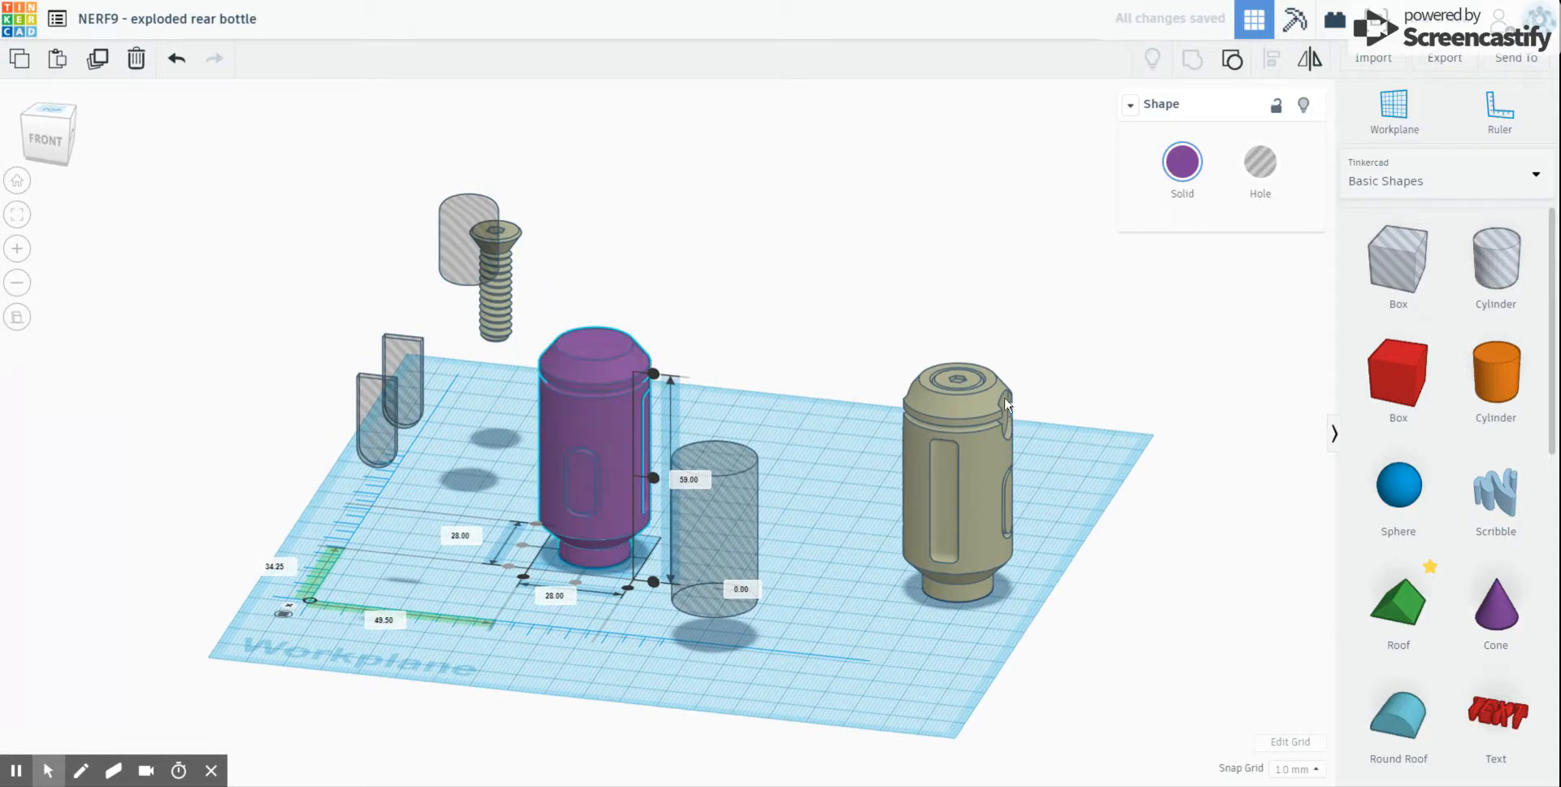
right_click_drag(1030, 496, 934, 507)
left_click(406, 356, "shift")
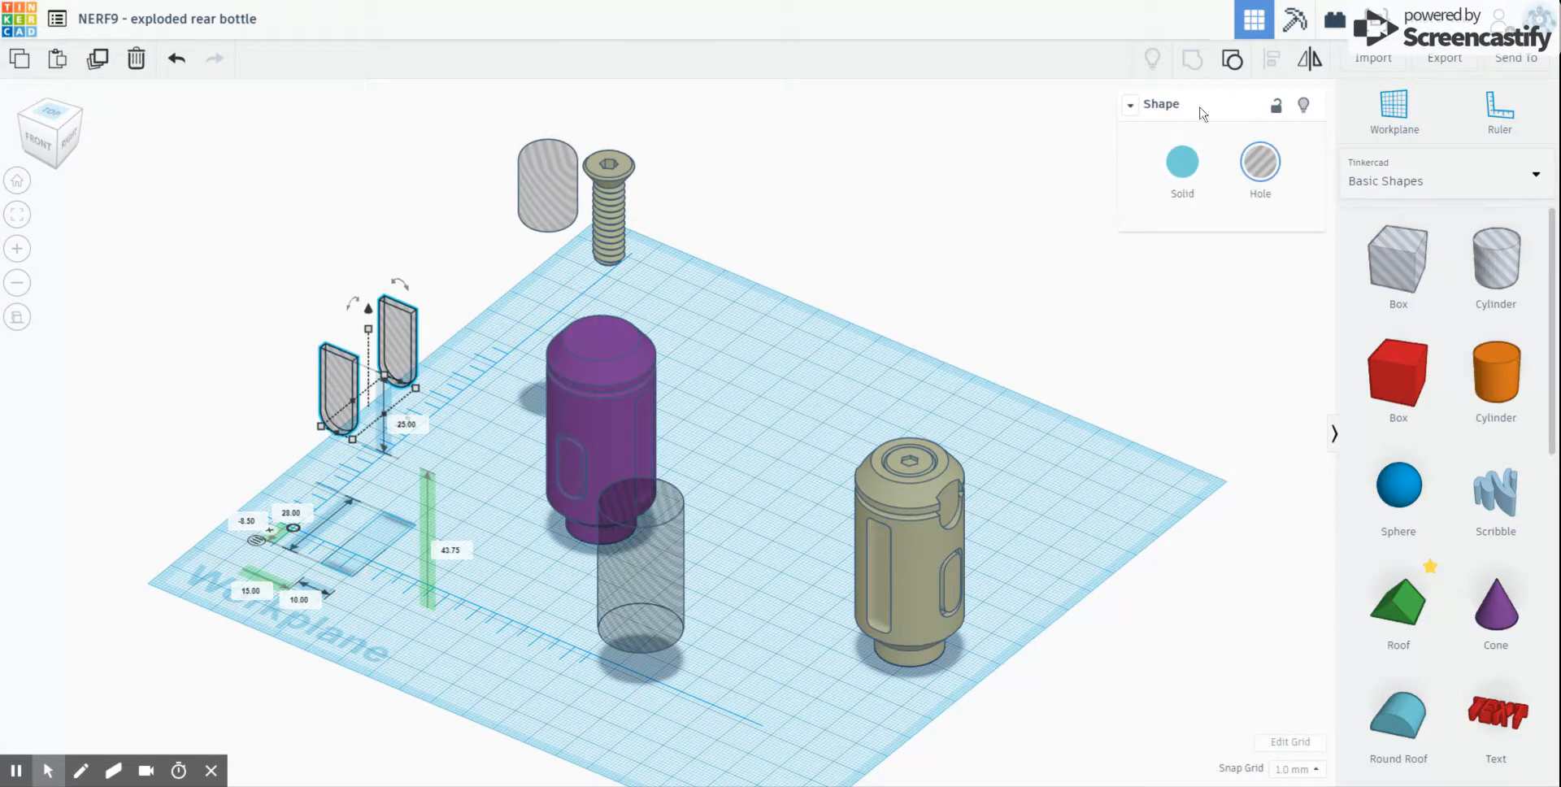
left_click(1232, 60)
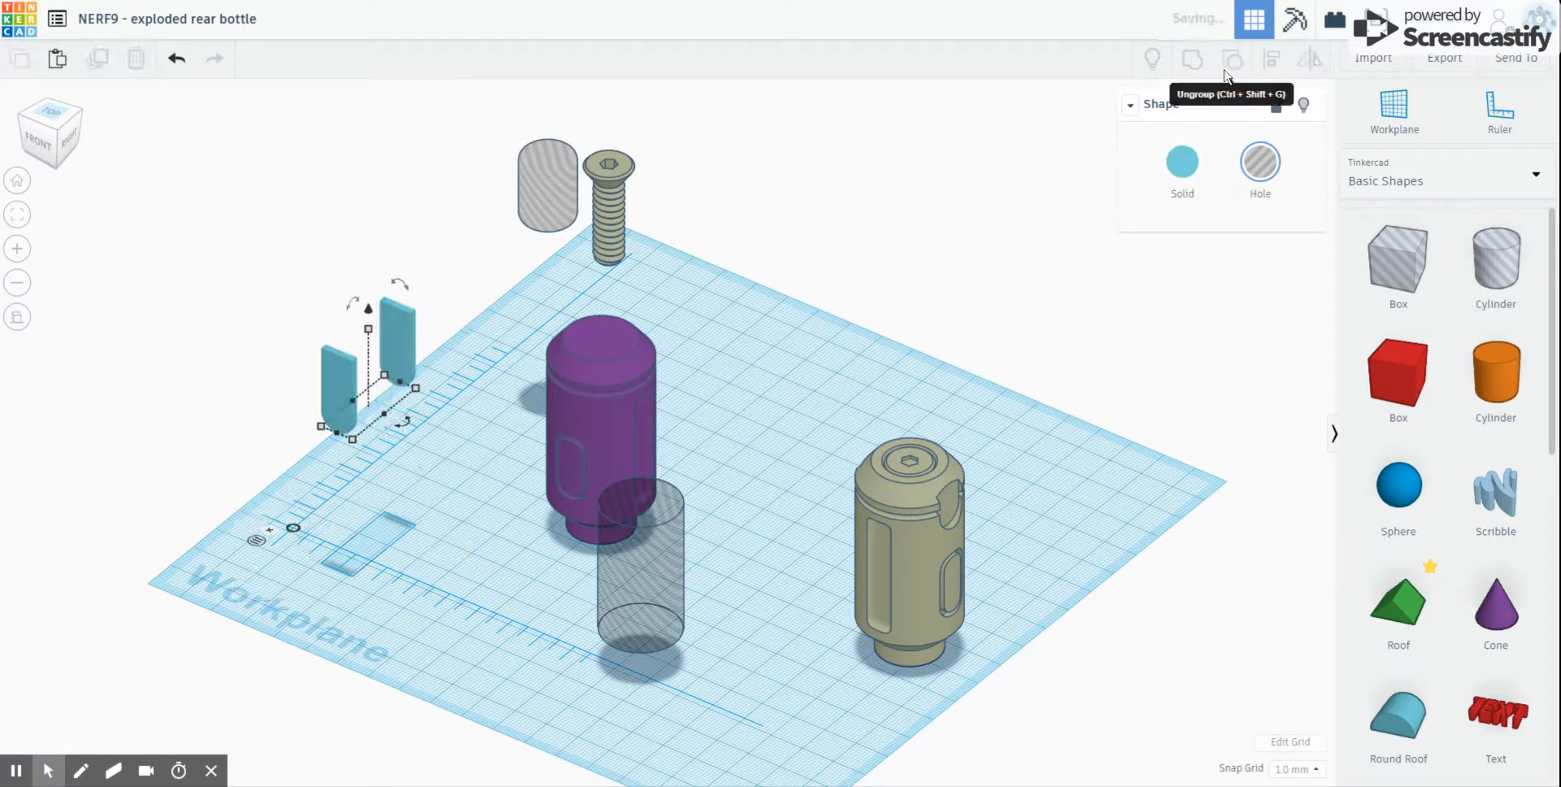
left_click(367, 393)
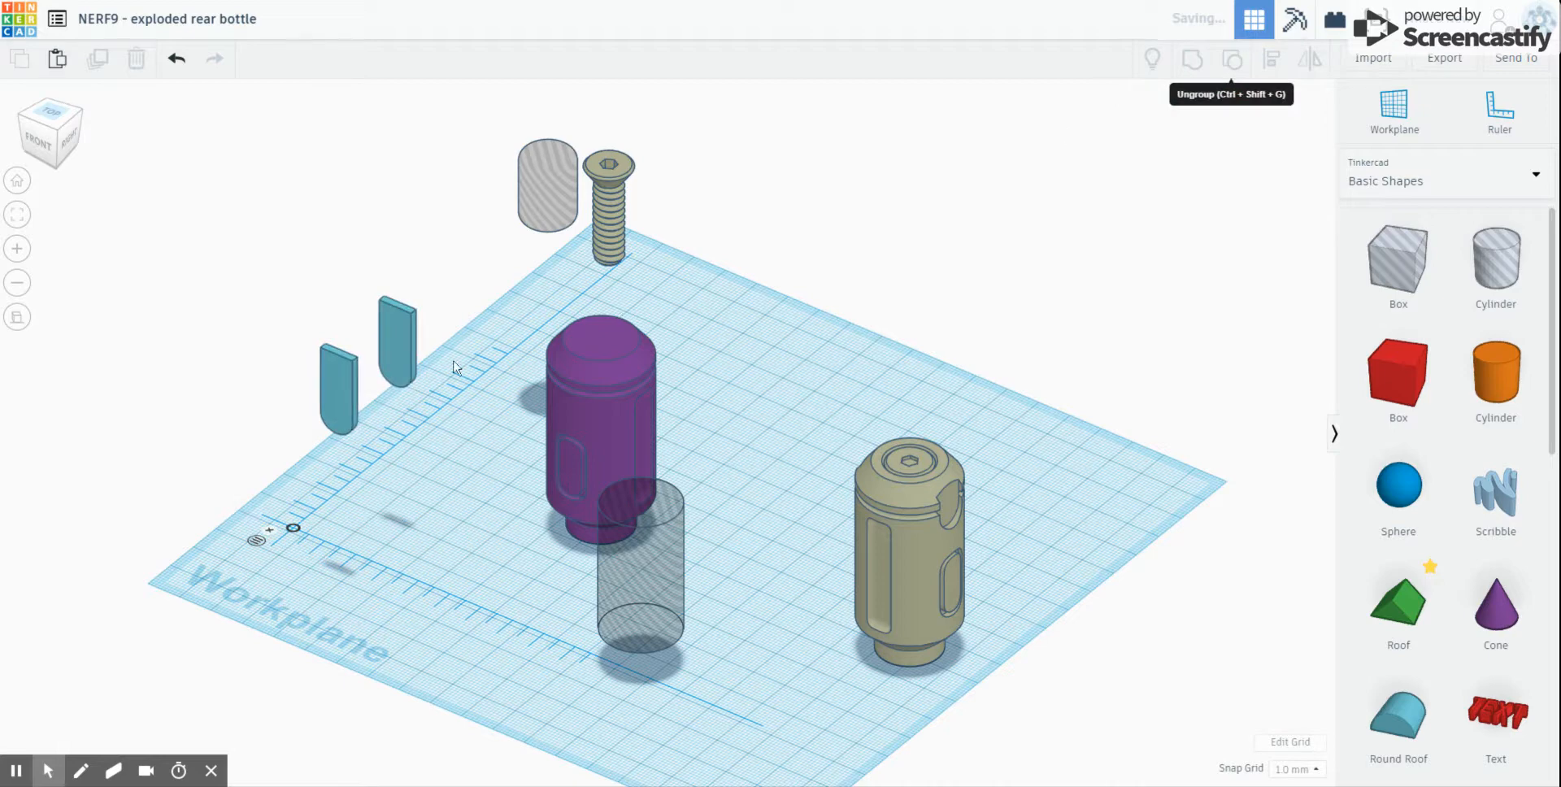
left_click(402, 354)
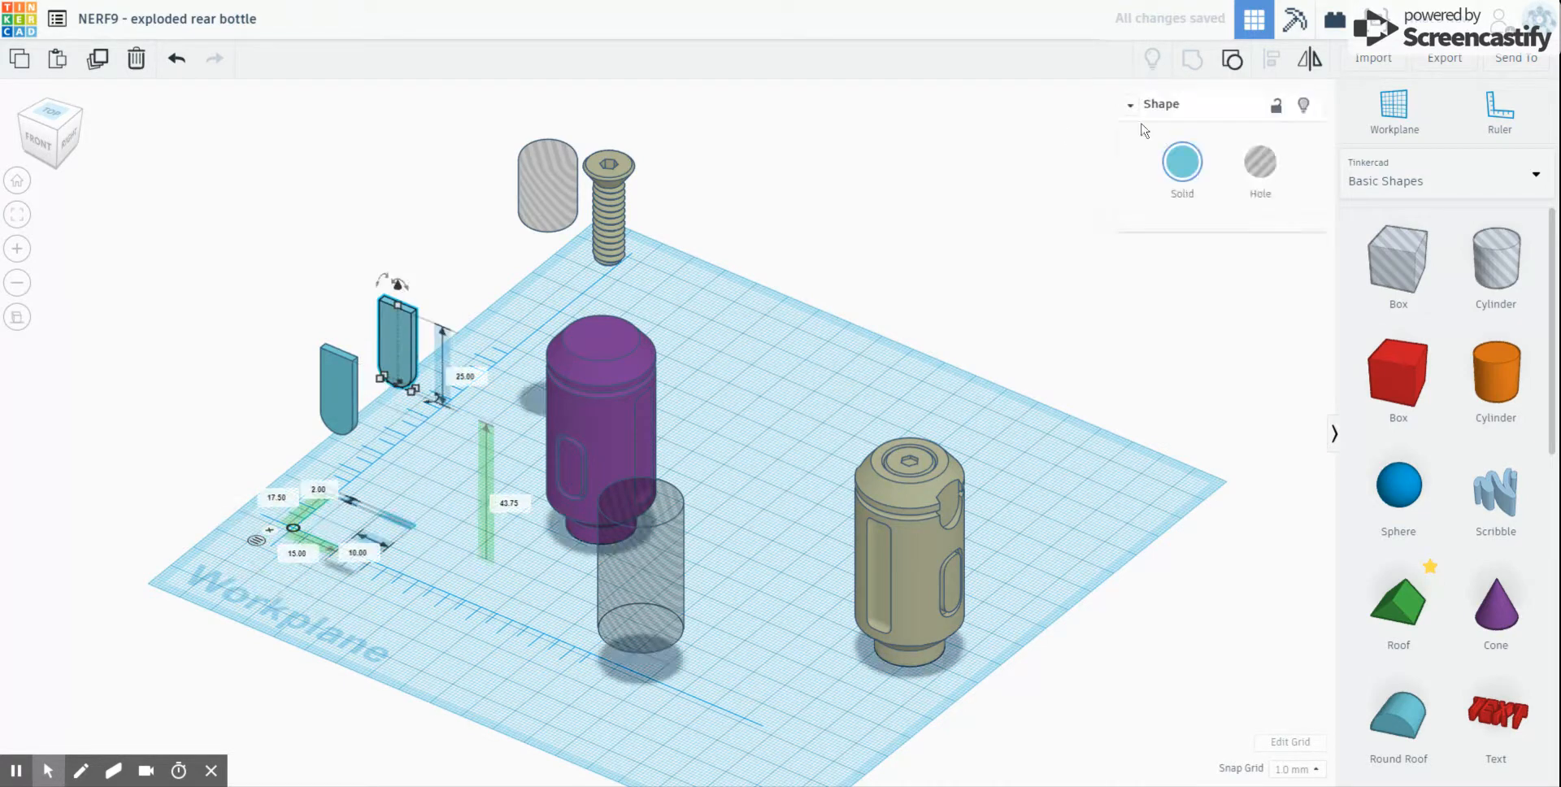
left_click(1232, 60)
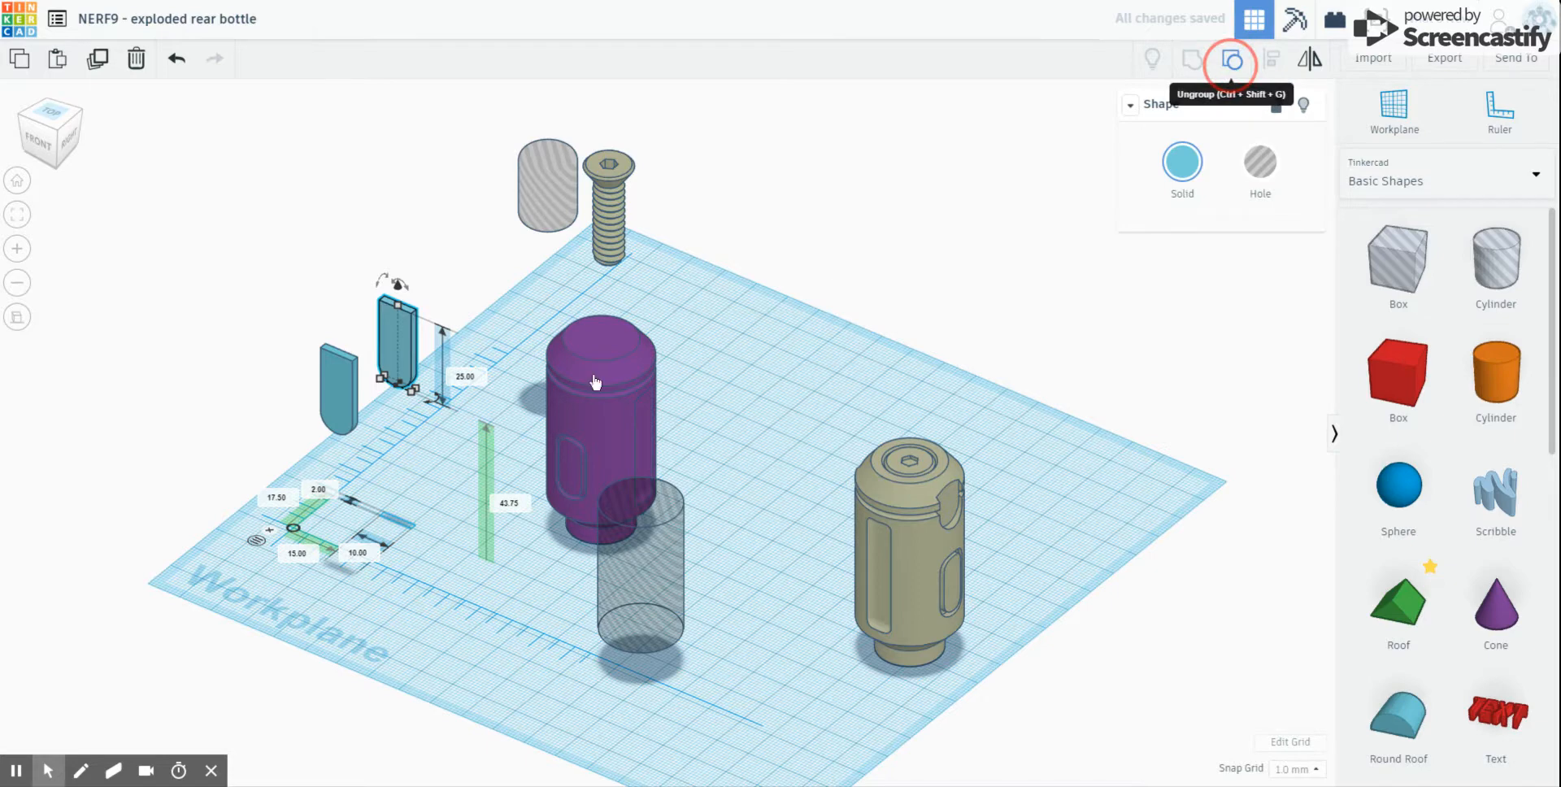
left_click(504, 412)
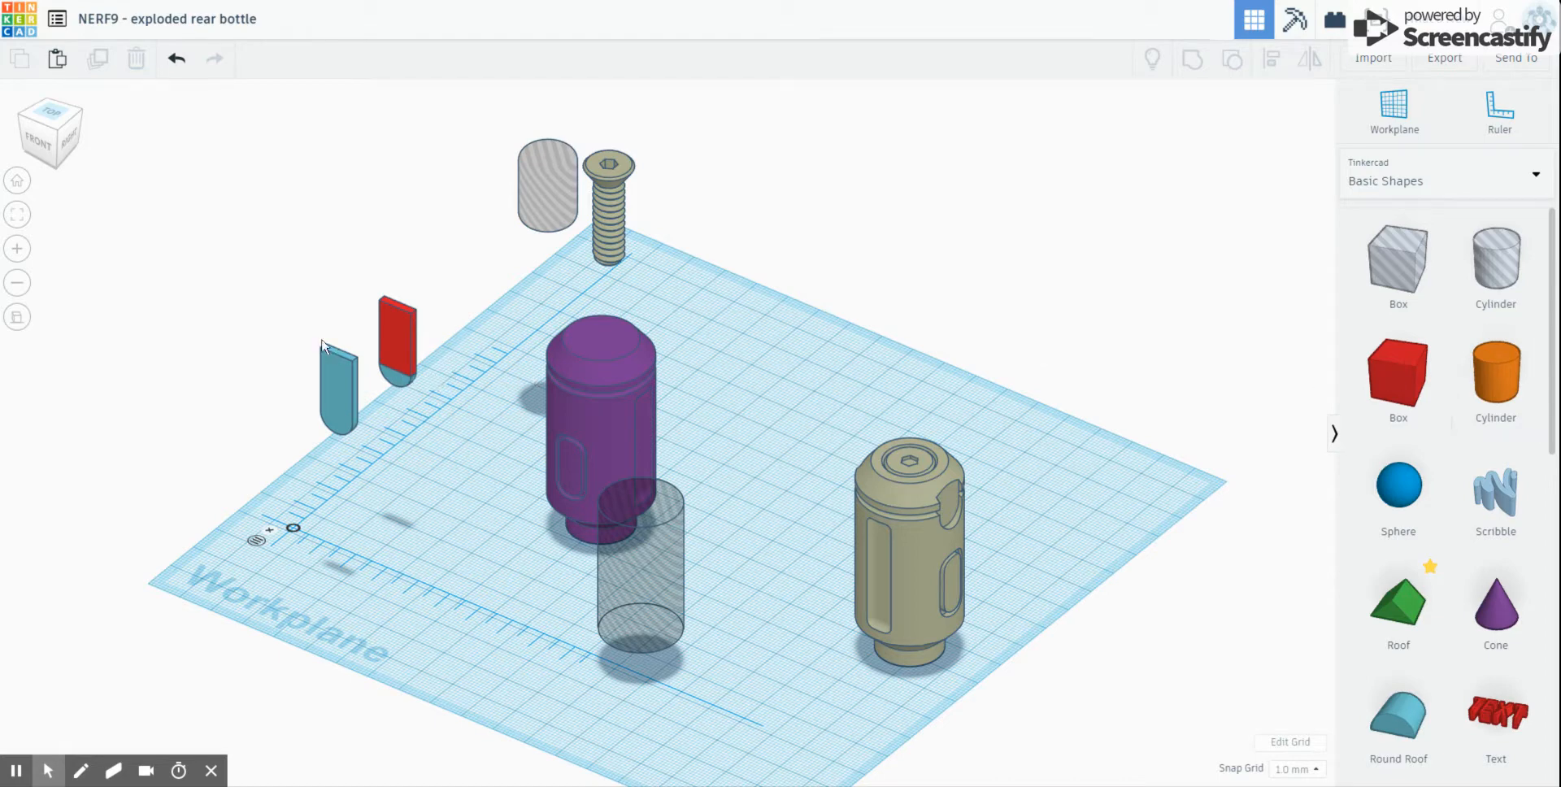
Step: Regroup all pieces of the two round-bottomed slots and turn the group into a hole
left_click_drag(276, 310, 422, 429)
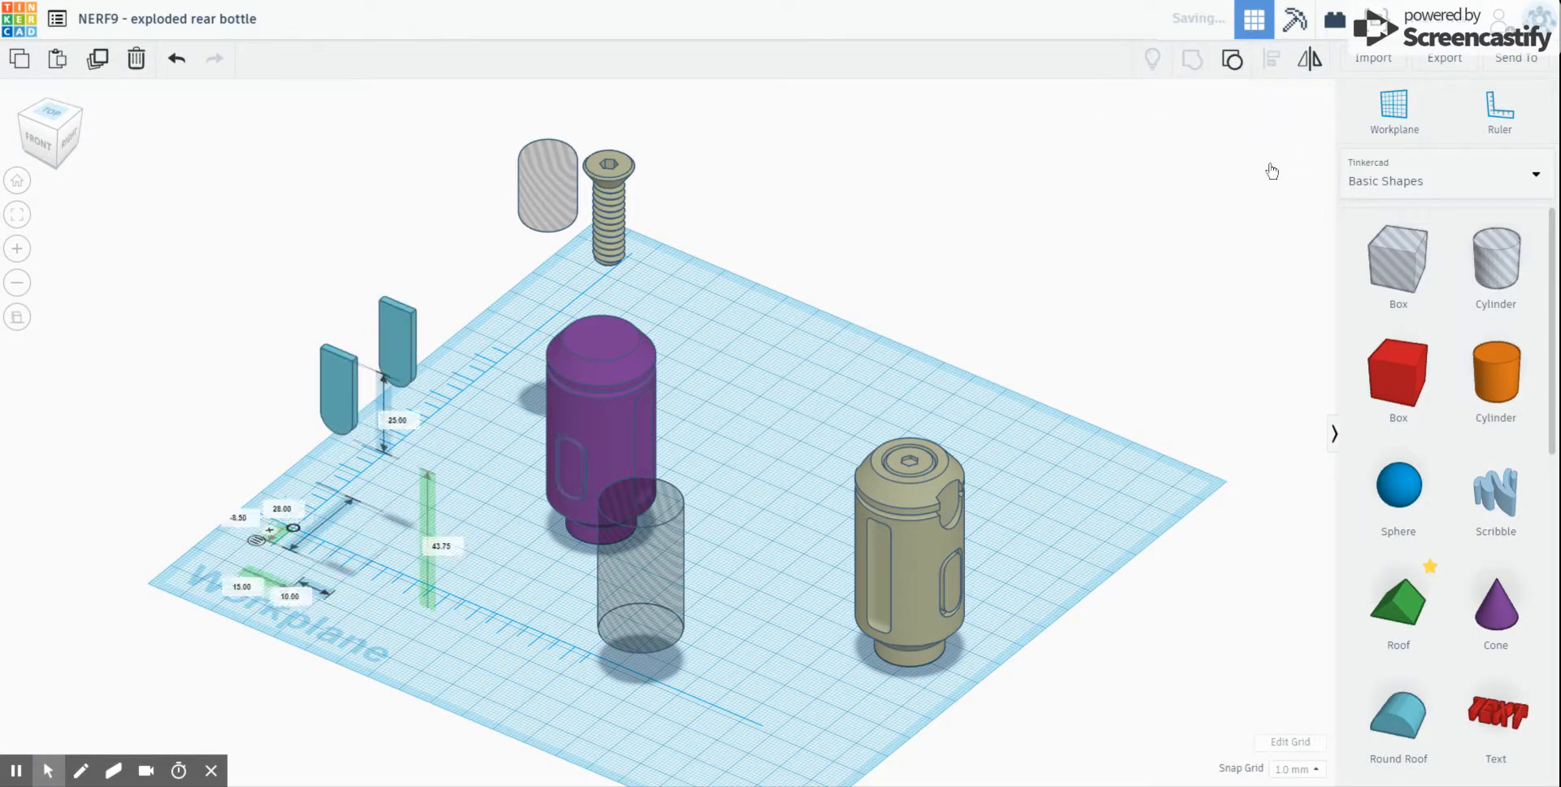
left_click(1261, 169)
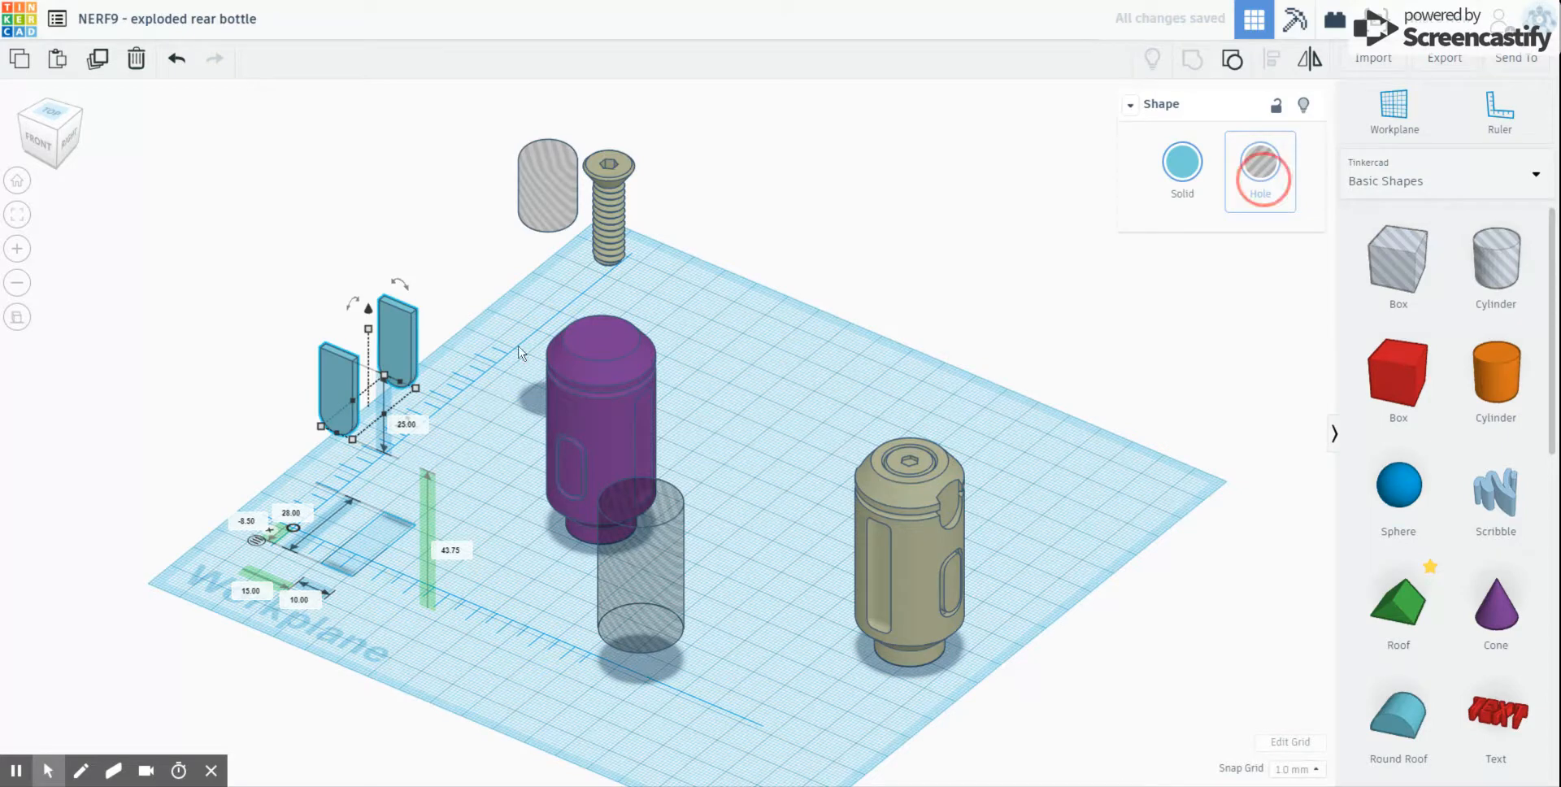
Step: Move the paired slot hole onto the purple body's upper part, centre both along the horizontal axes and group them to cut the notches
left_click_drag(413, 350, 626, 348)
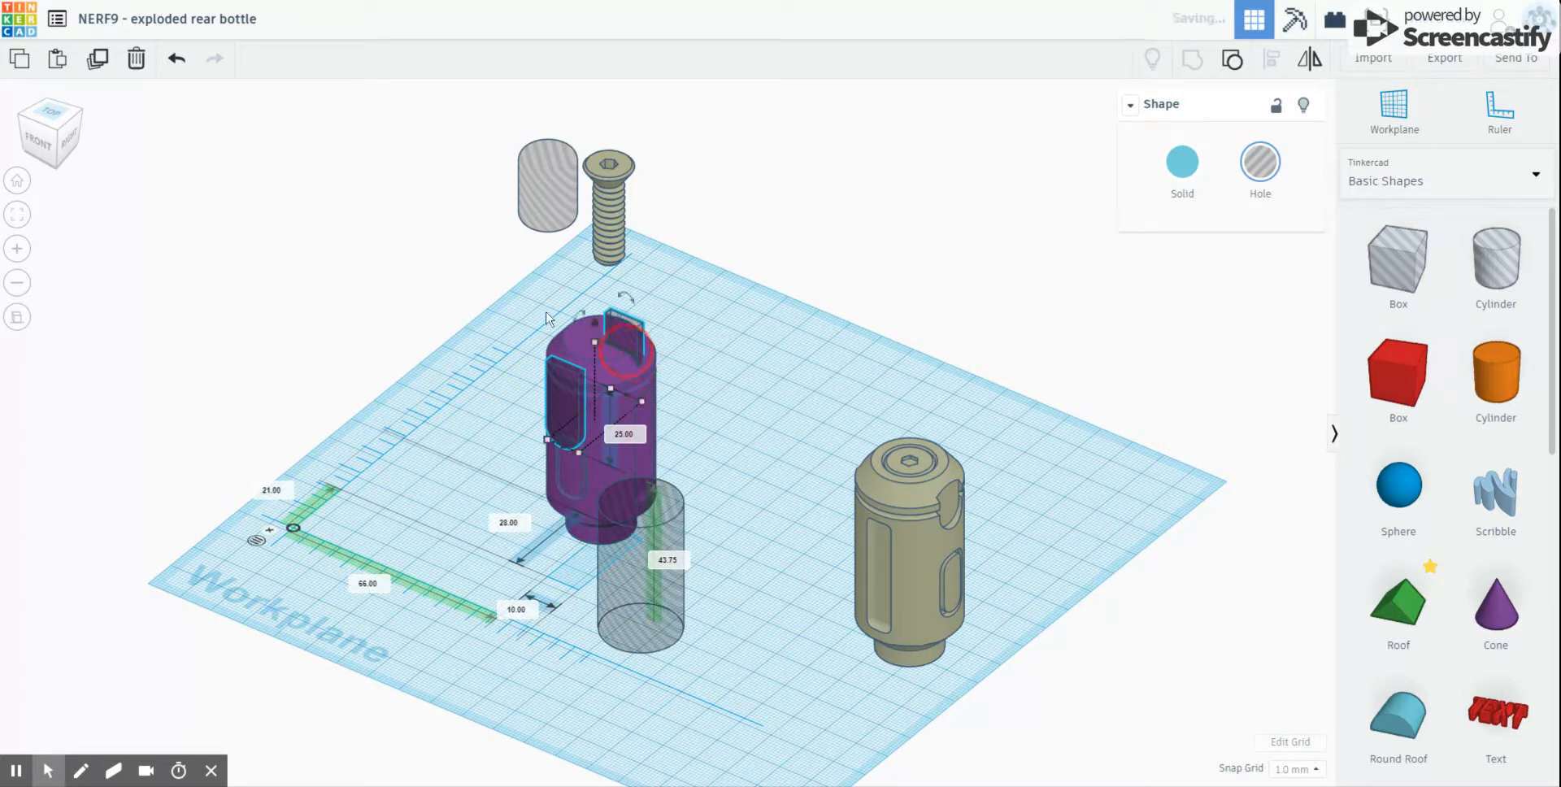
left_click_drag(521, 306, 612, 395)
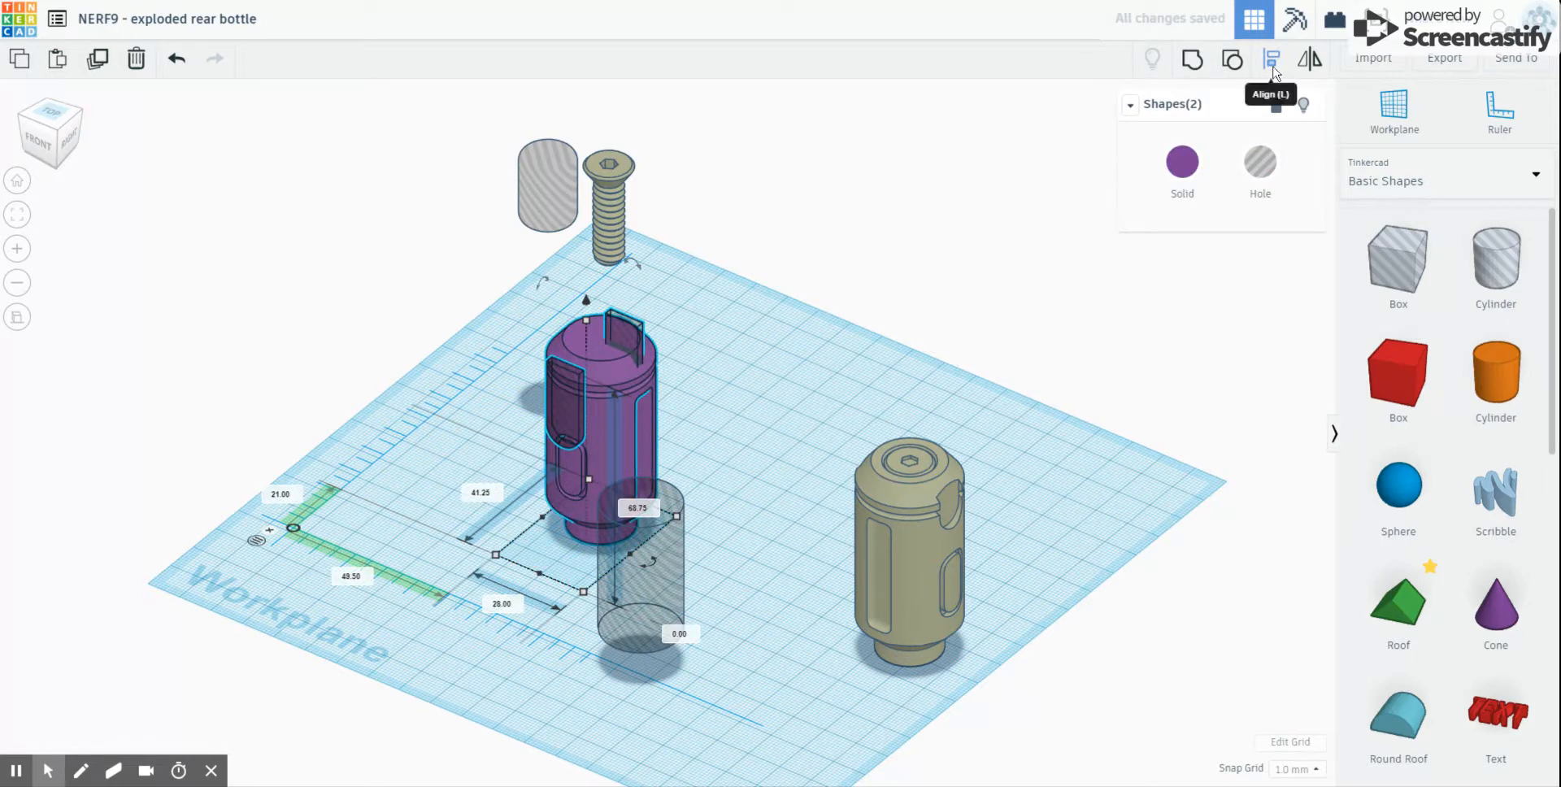
left_click(1273, 72)
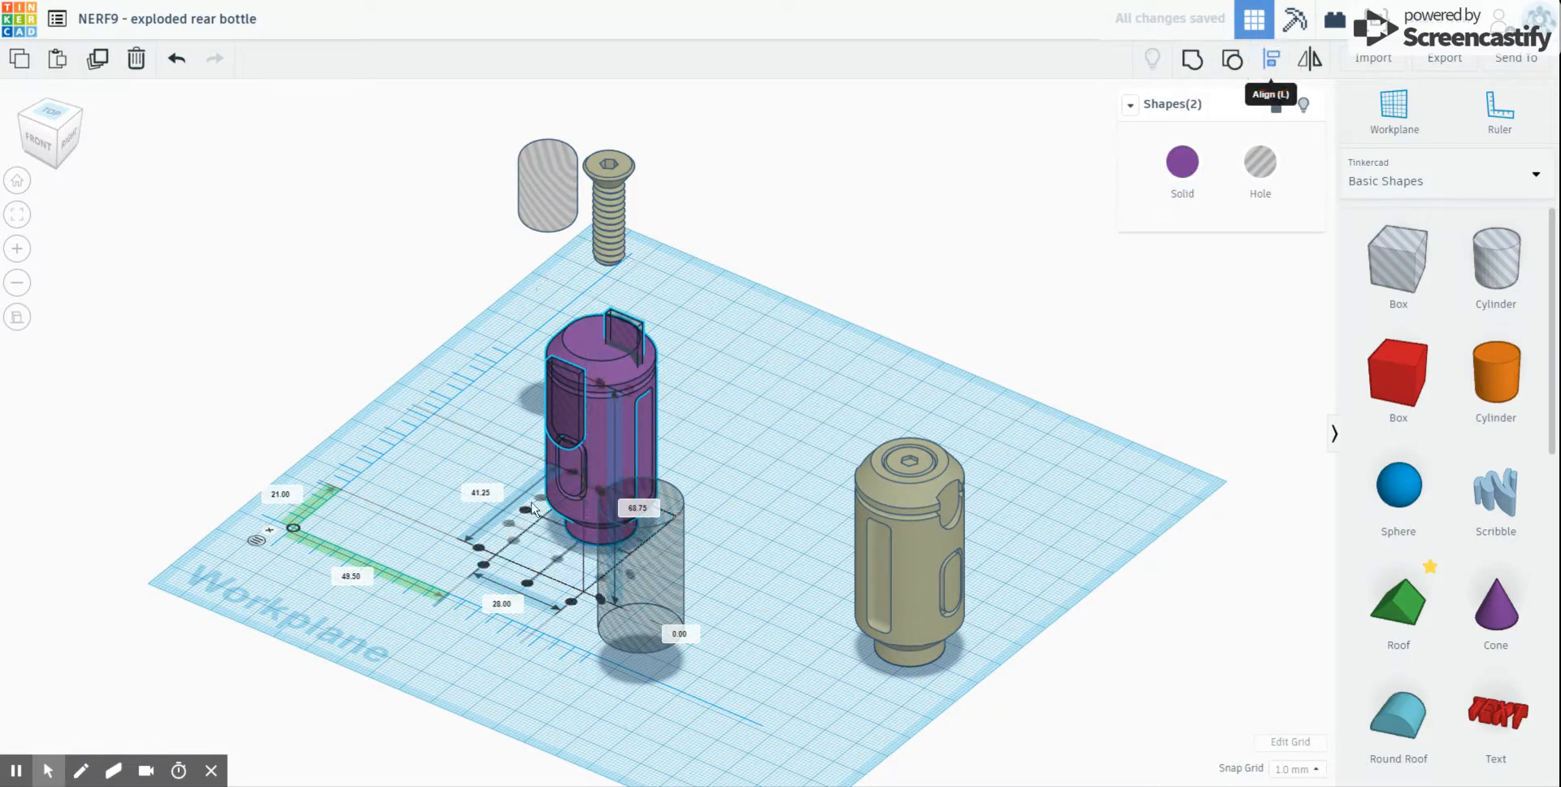
left_click(527, 508)
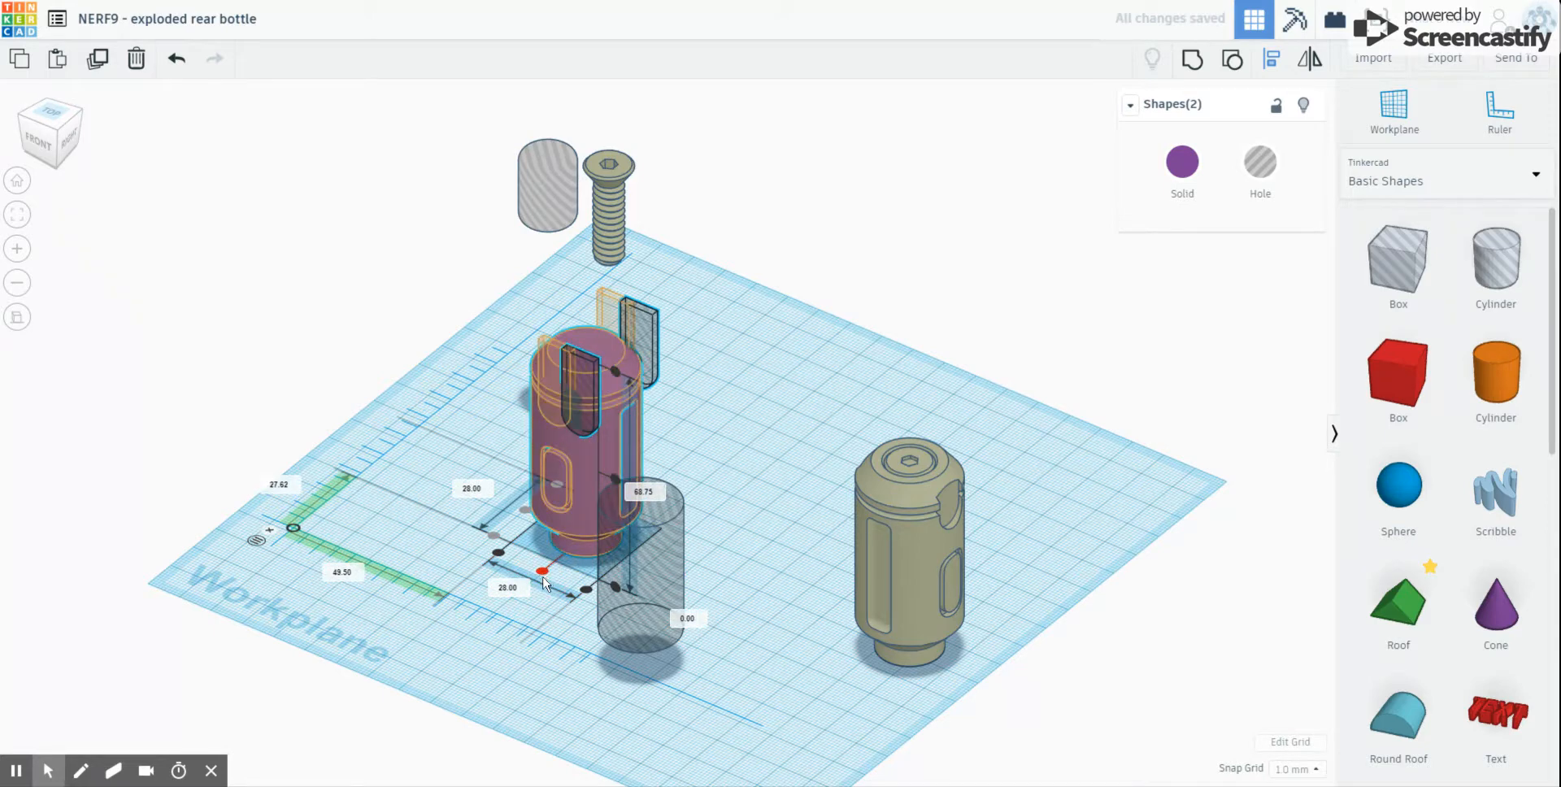
left_click(543, 574)
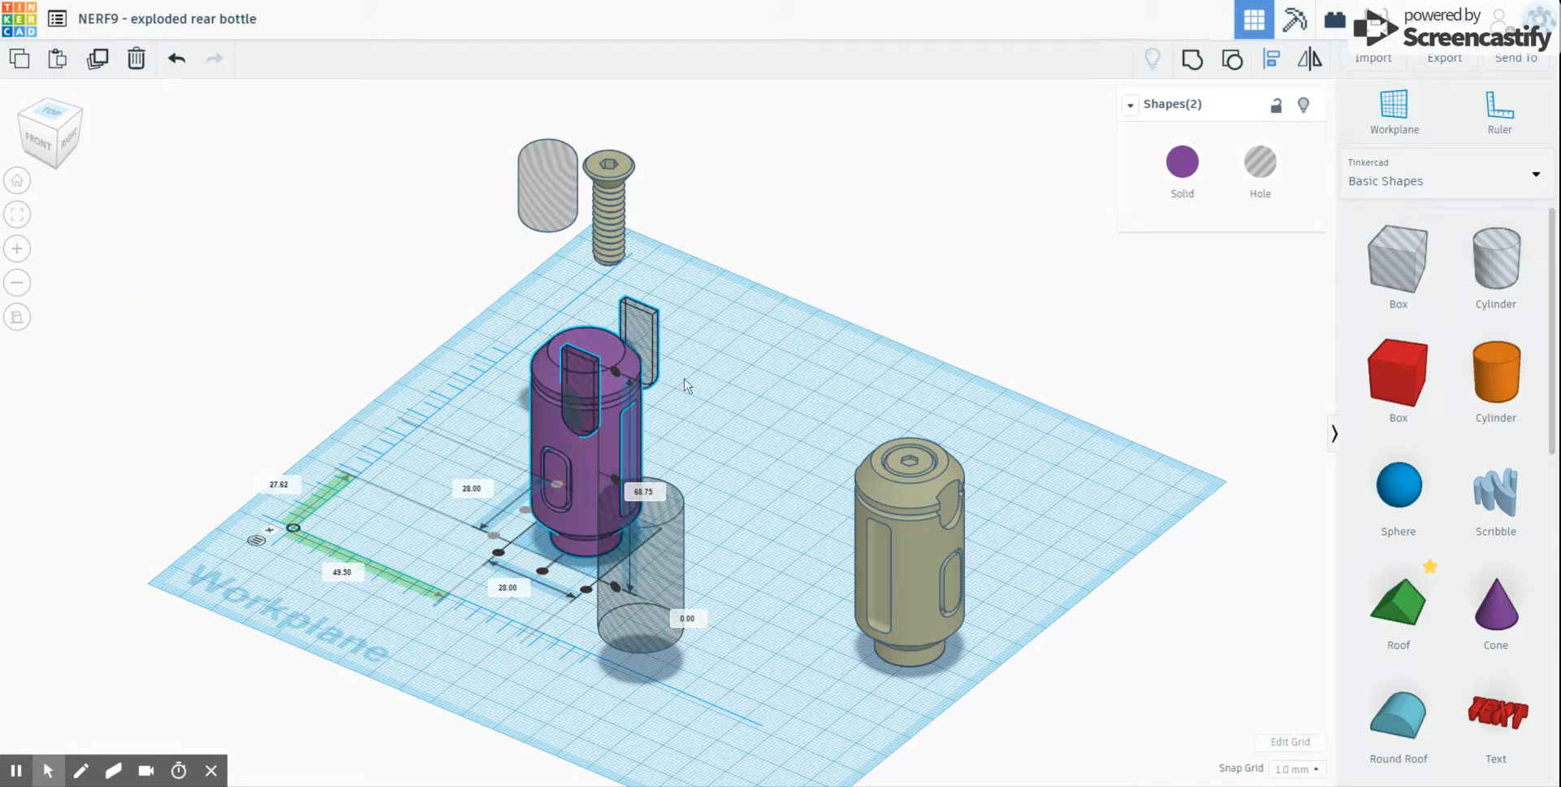
left_click(543, 574)
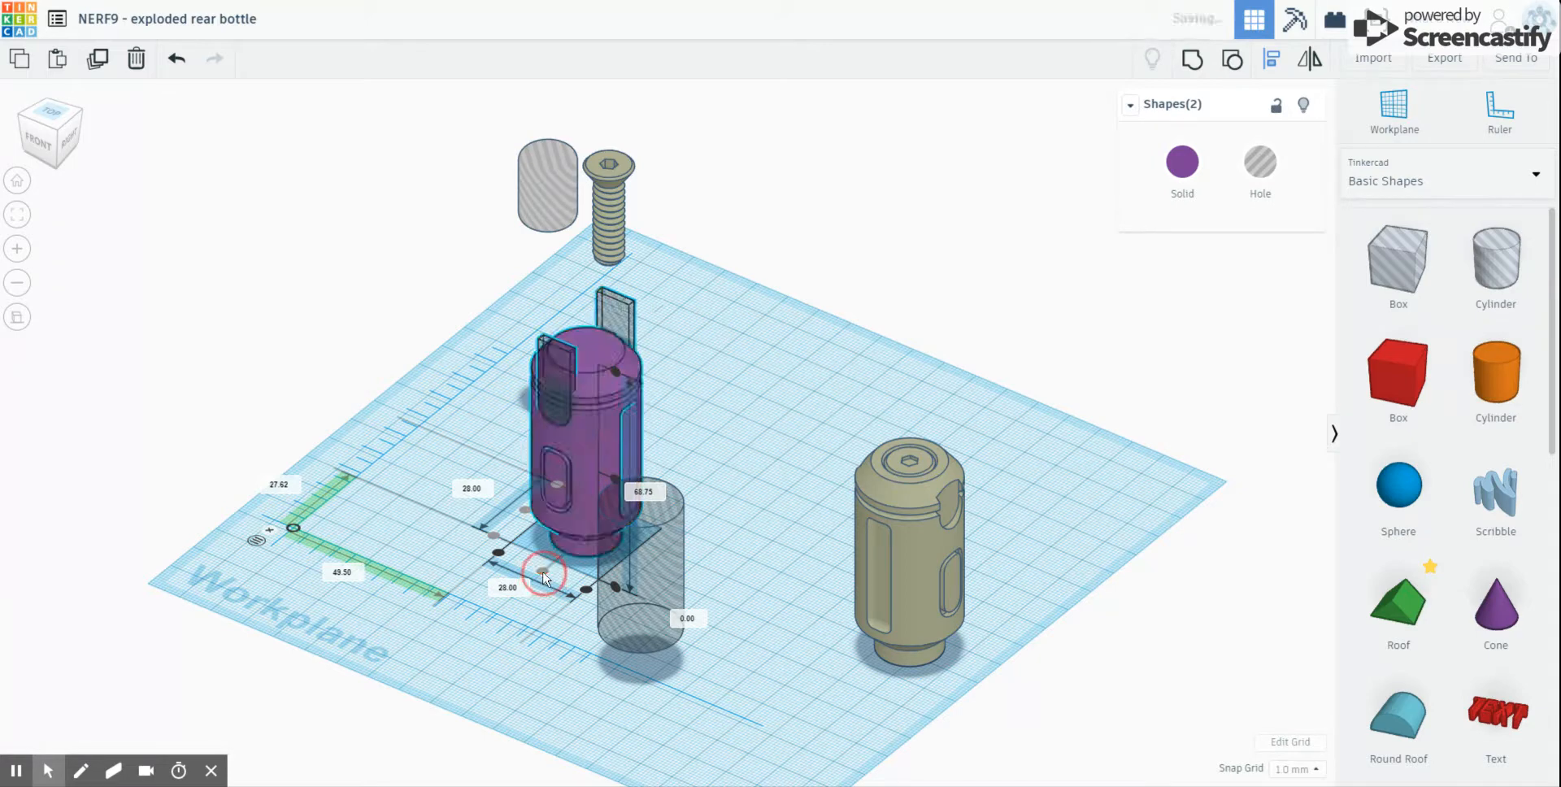
left_click(1193, 70)
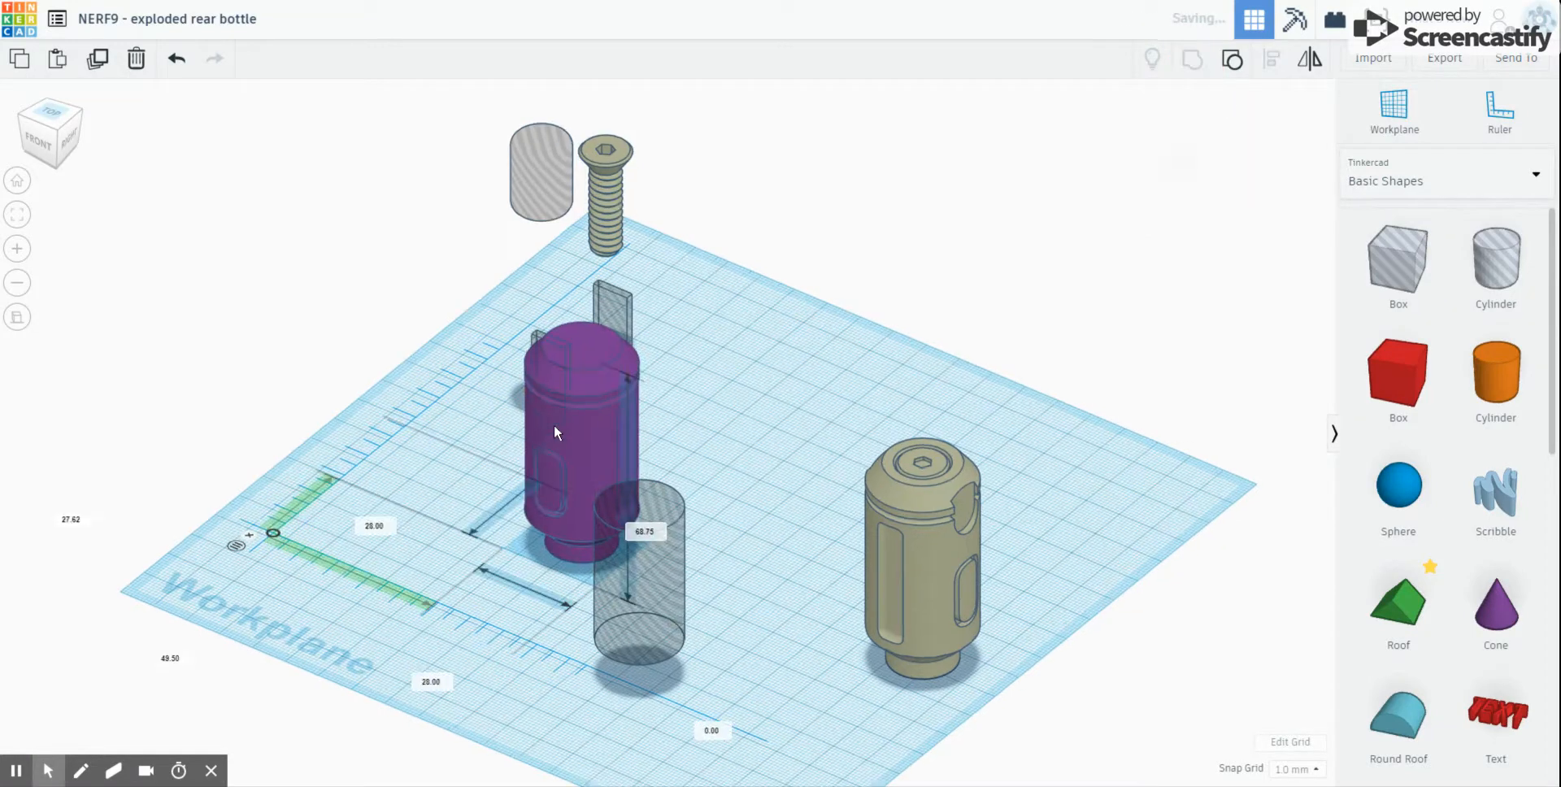
Step: Move the screw into the top of the purple body so that its head sits in the cap
scroll(550, 414, "up", 2)
scroll(548, 410, "up", 2)
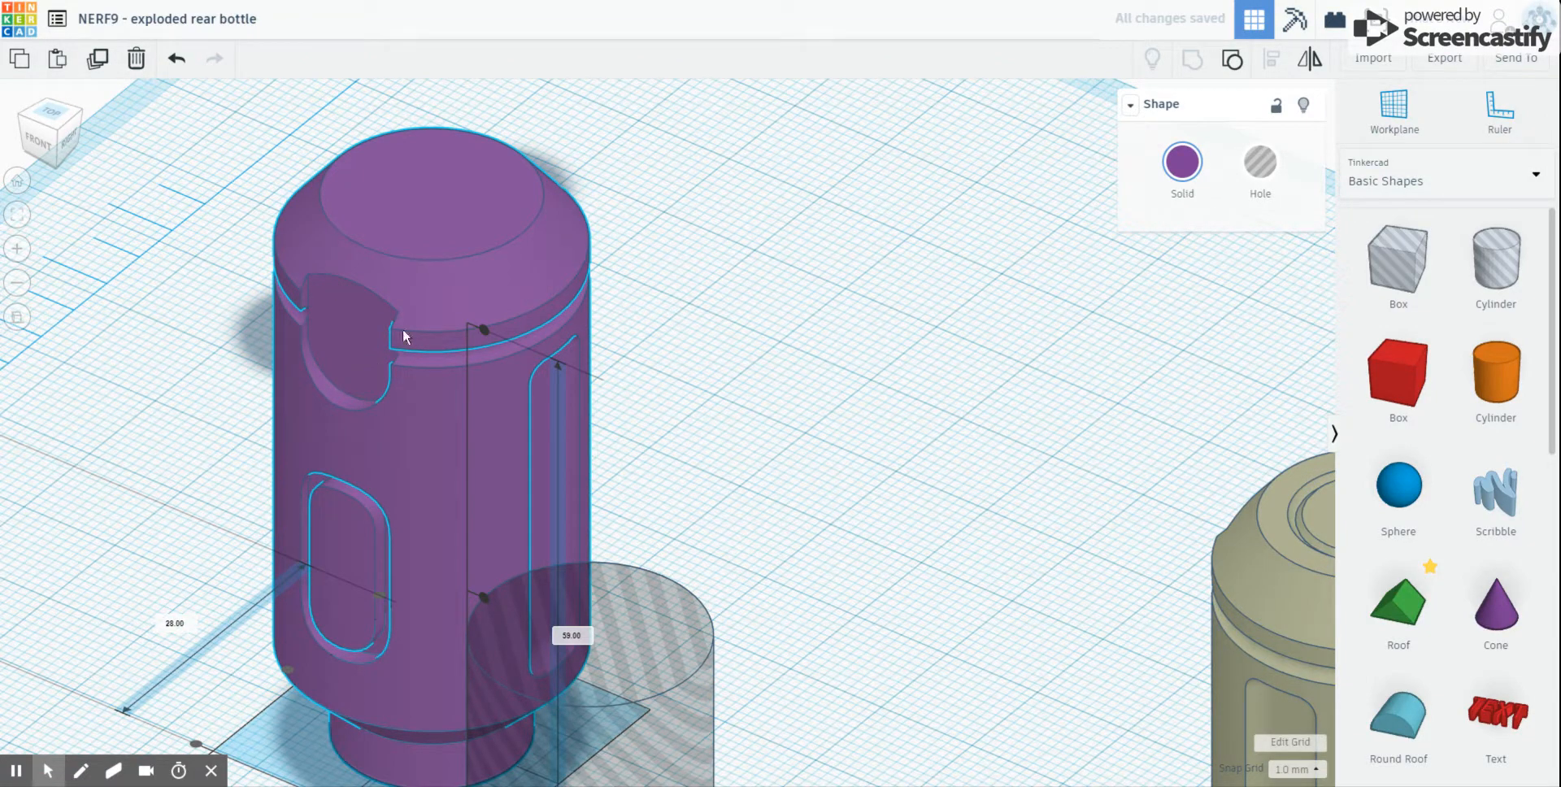
scroll(648, 348, "down", 2)
scroll(651, 351, "down", 4)
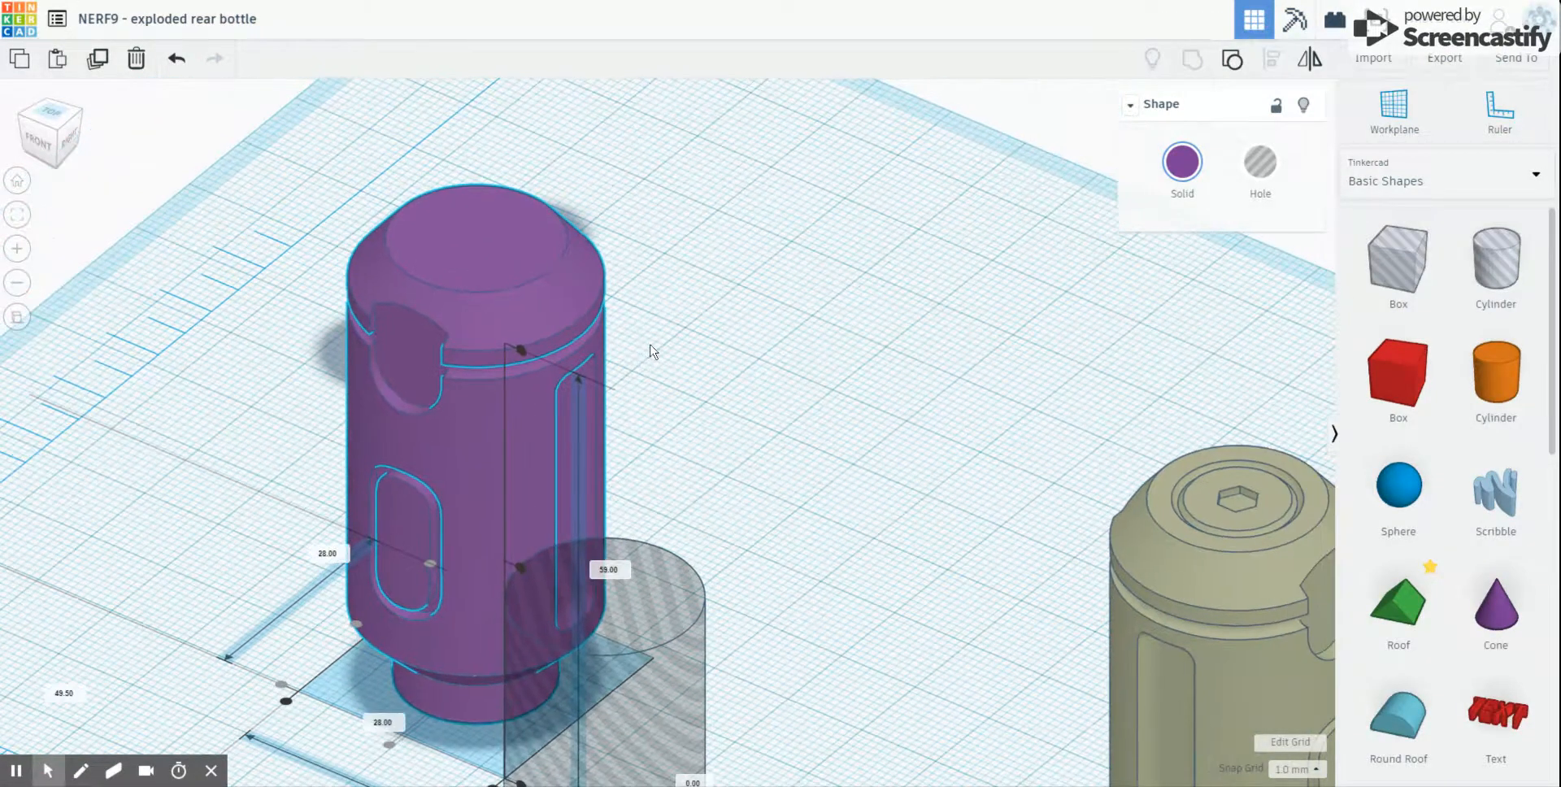
scroll(655, 351, "down", 1)
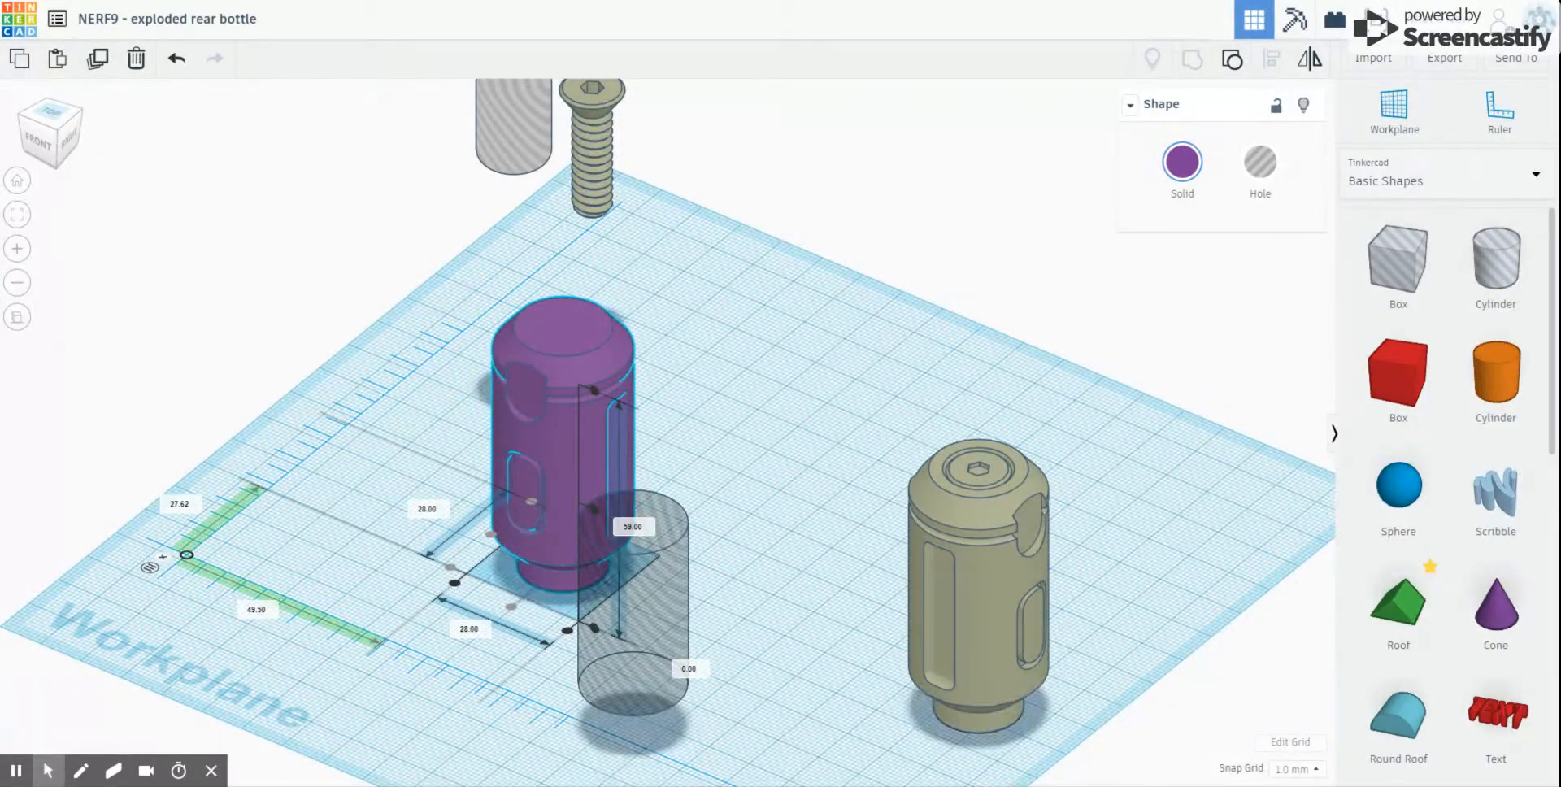
left_click(602, 159)
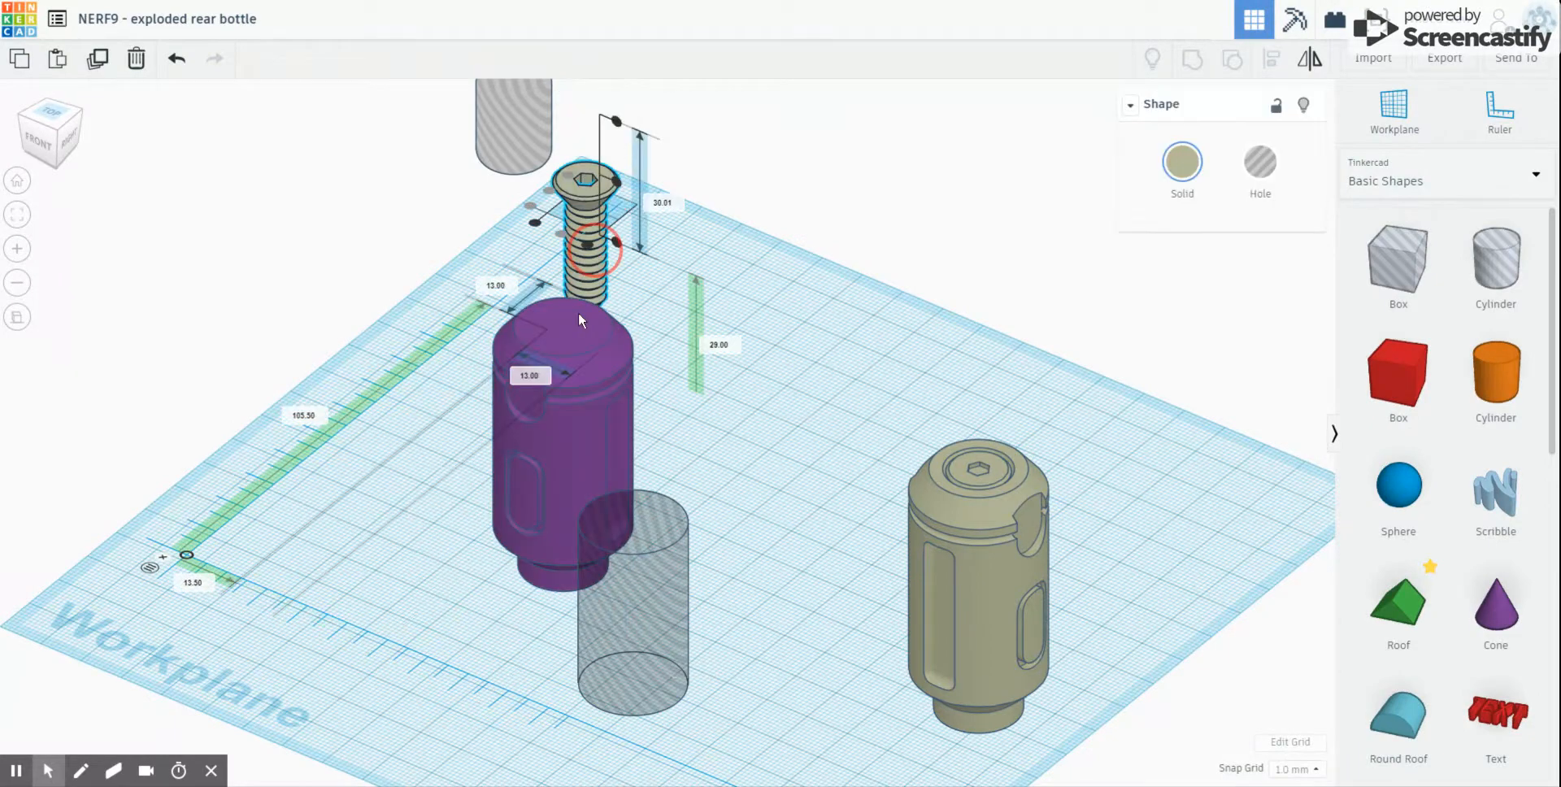
left_click_drag(593, 175, 571, 392)
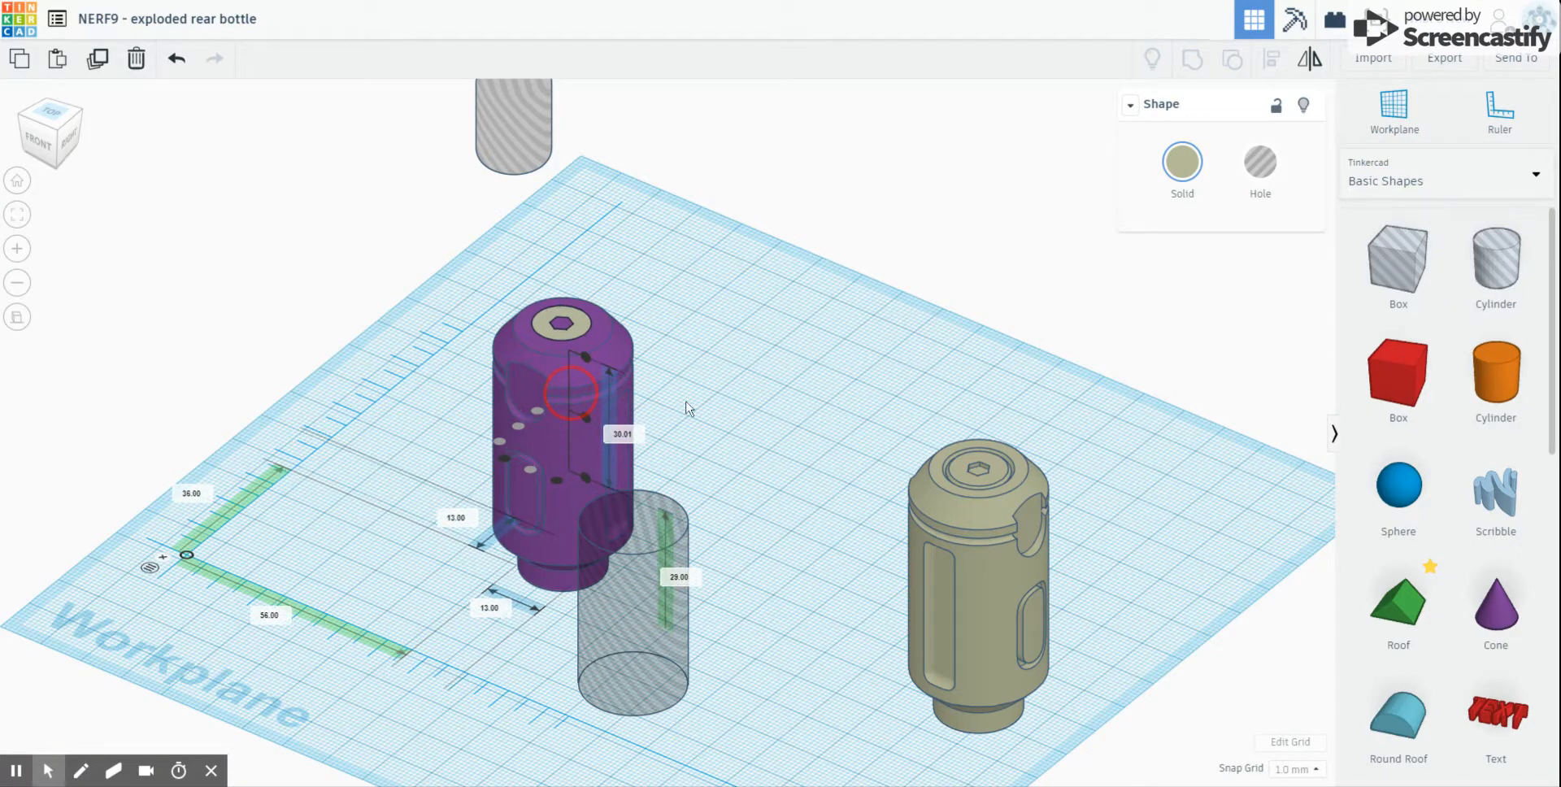
Step: Centre the screw and the purple body with each other along both horizontal axes
right_click_drag(688, 406, 795, 429)
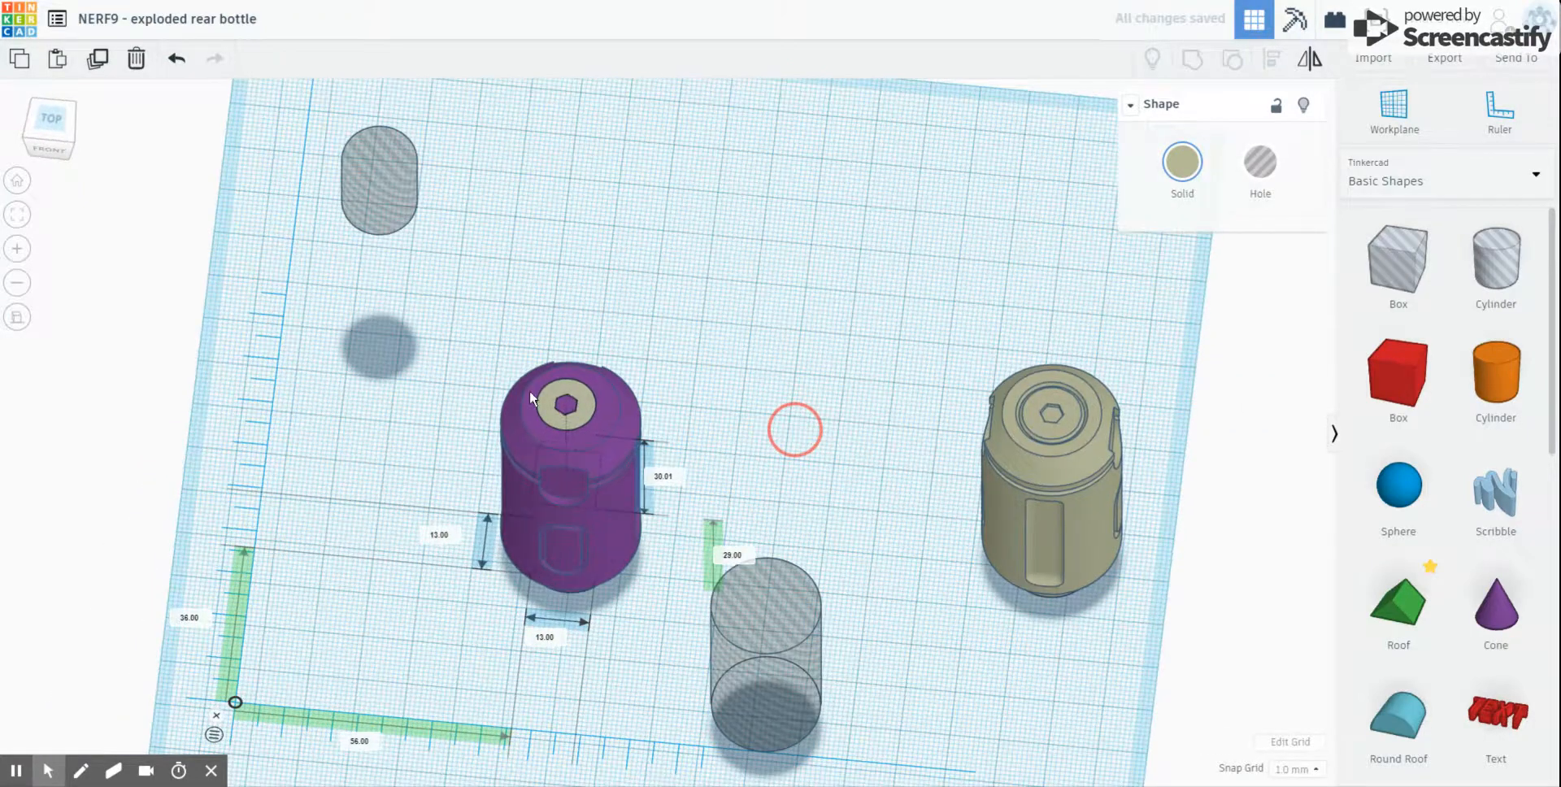
left_click(618, 476)
left_click_drag(619, 474, 618, 470)
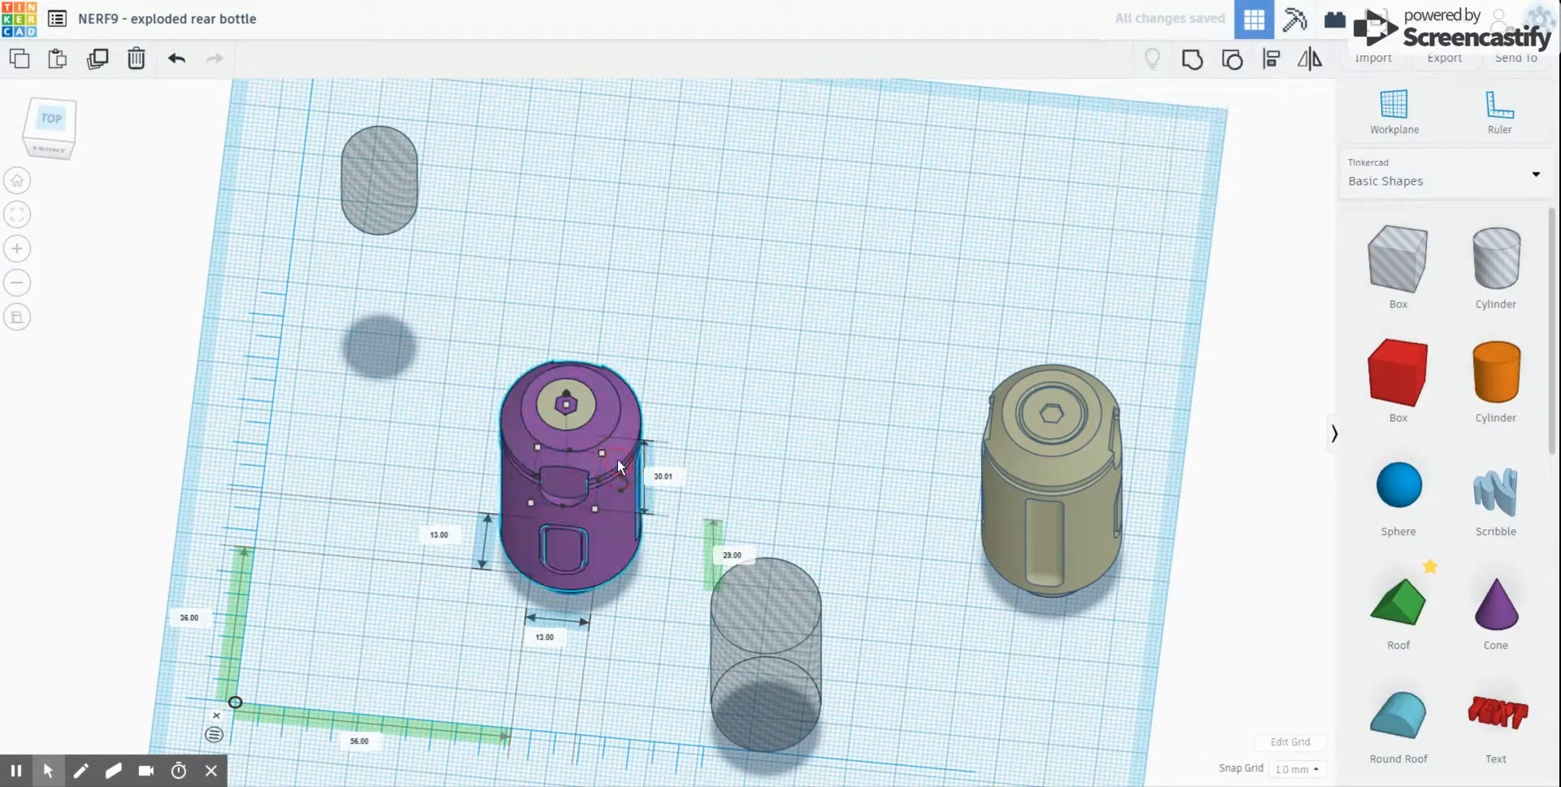
key("l")
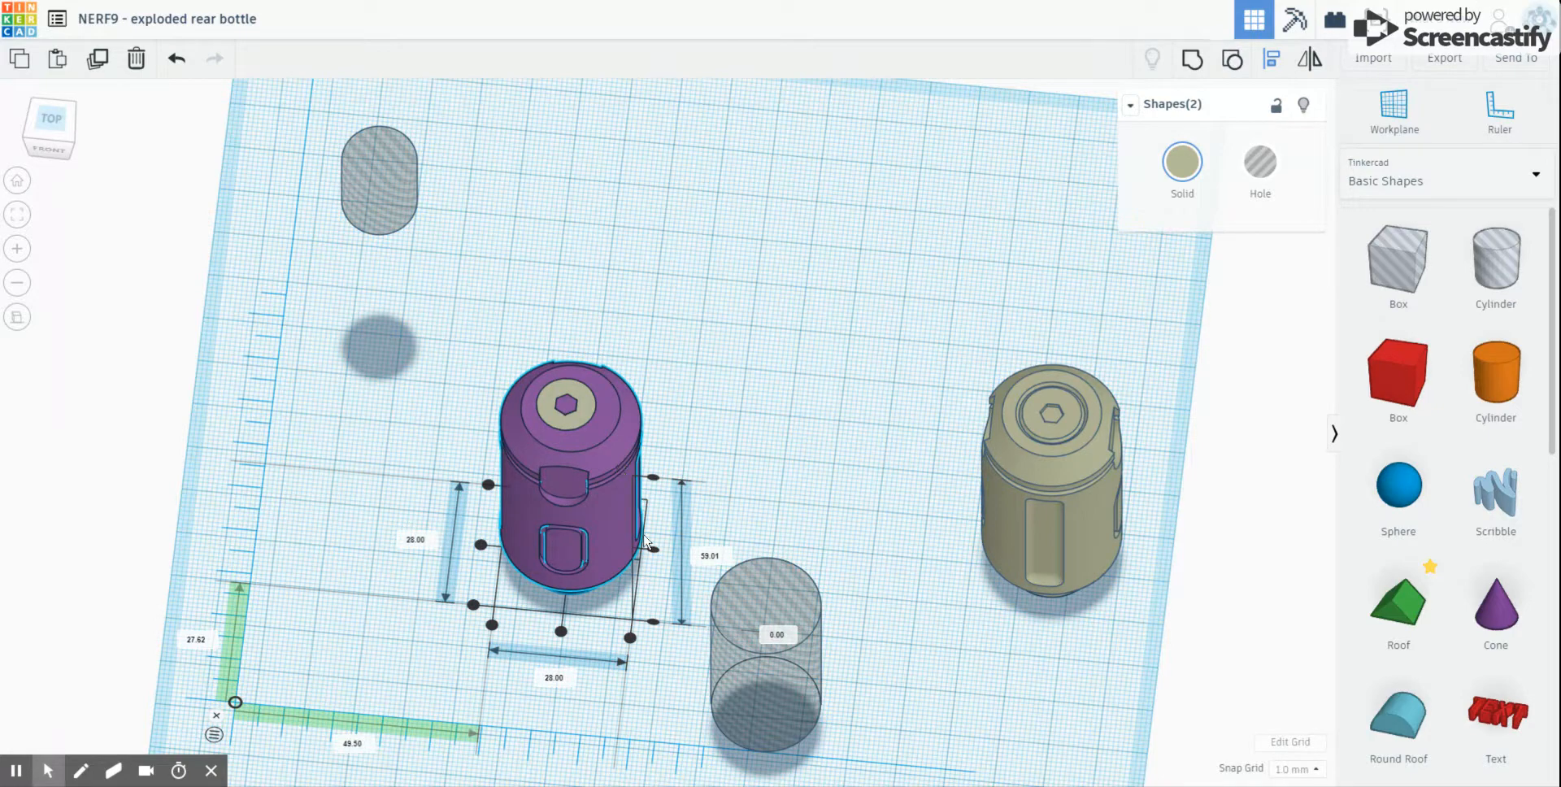
left_click(561, 631)
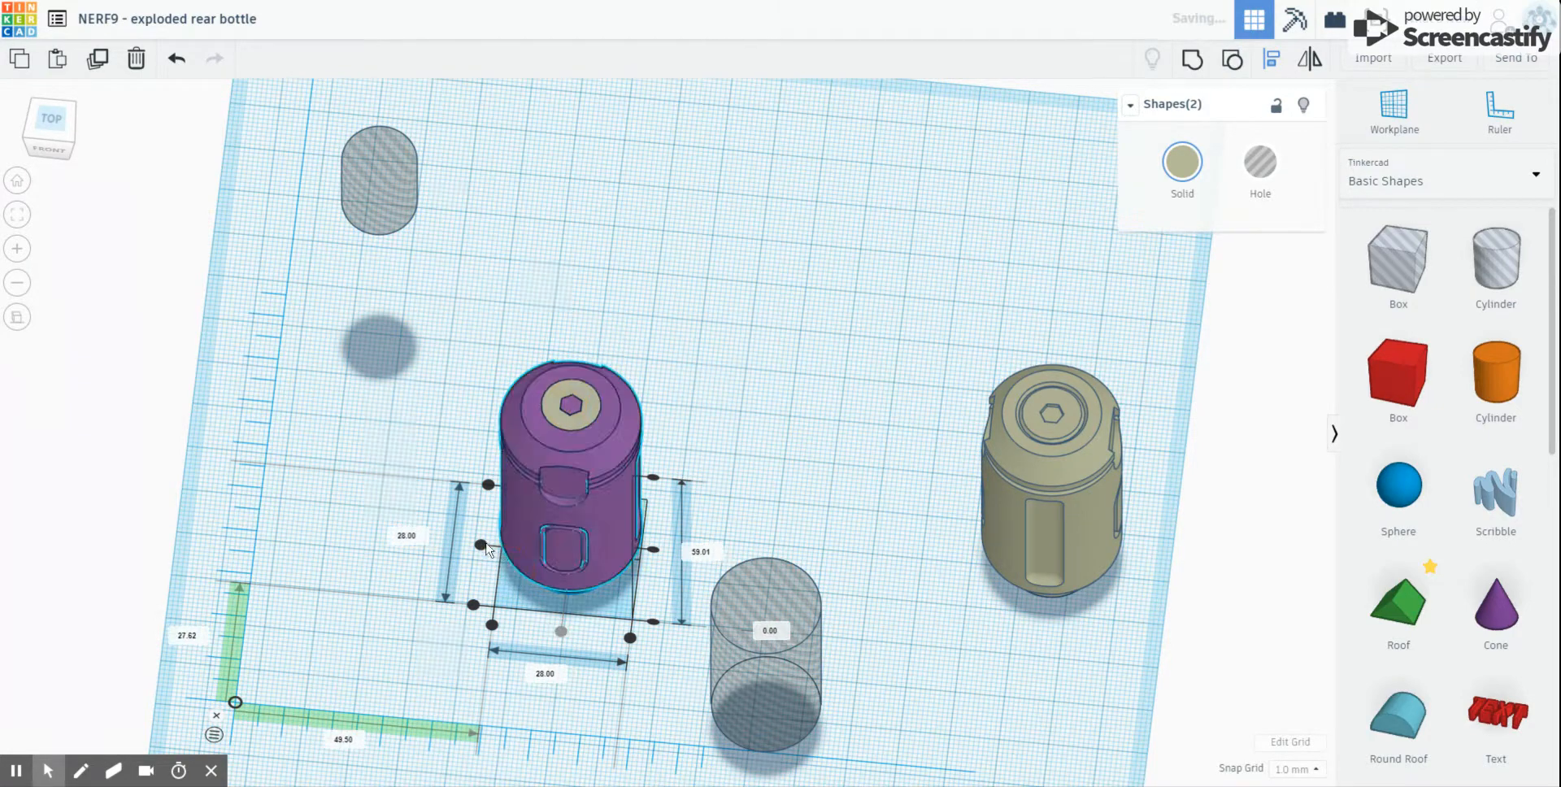
left_click(482, 546)
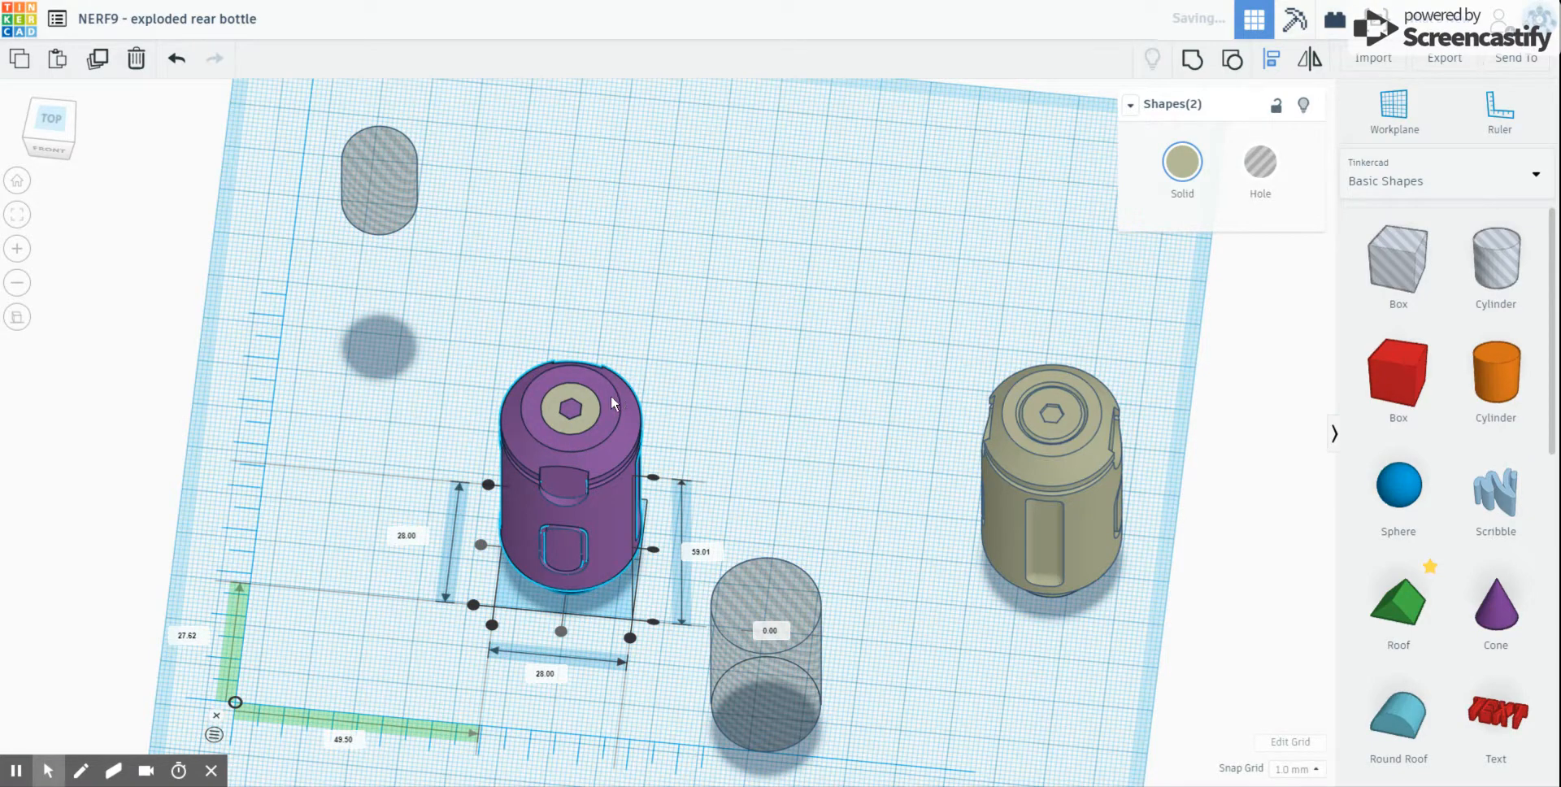
Step: Hide only the screw in the purple body's cap
left_click(666, 341)
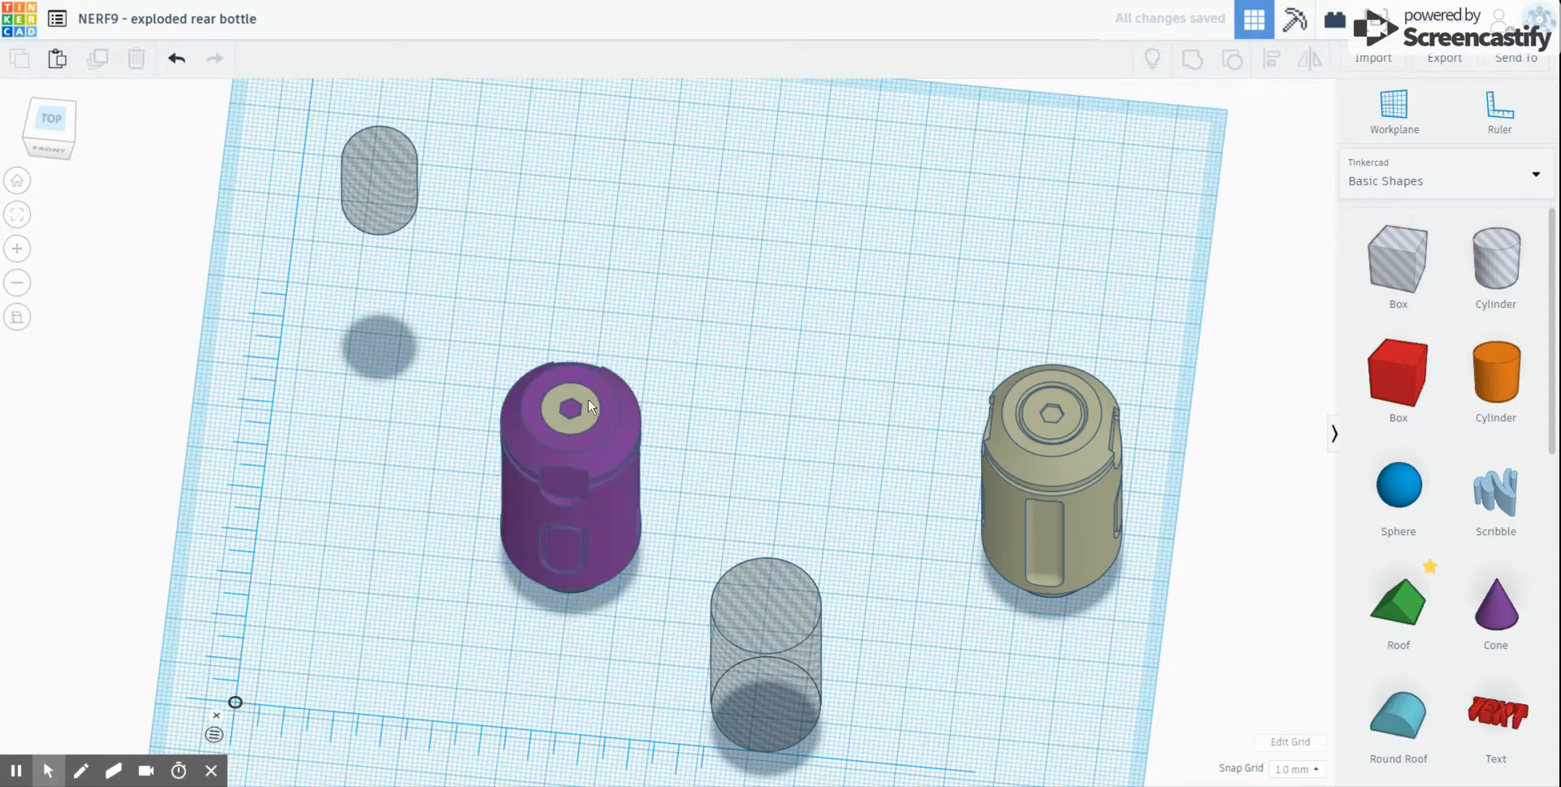
left_click(591, 406)
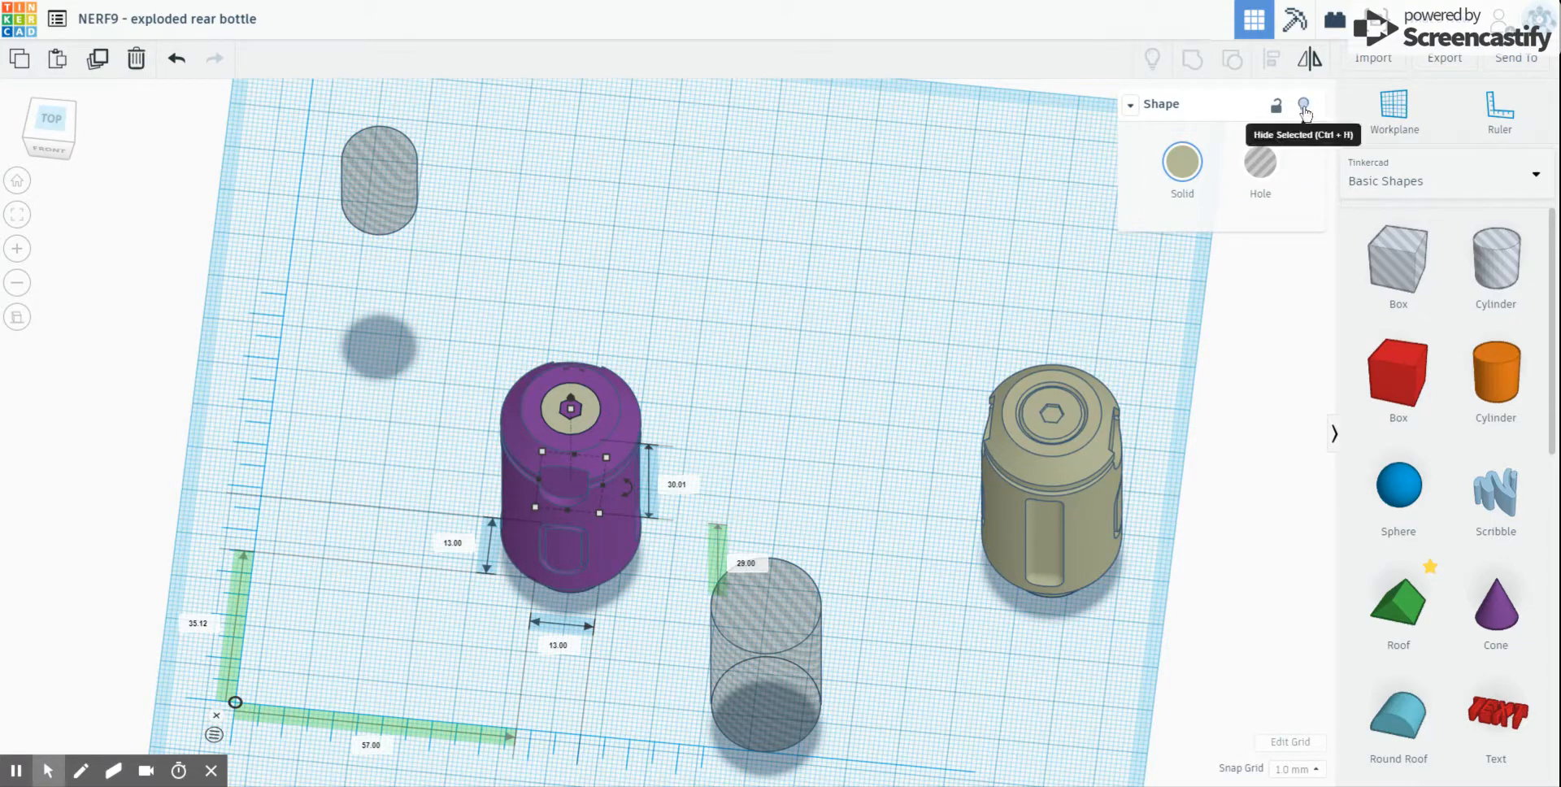
left_click(1304, 106)
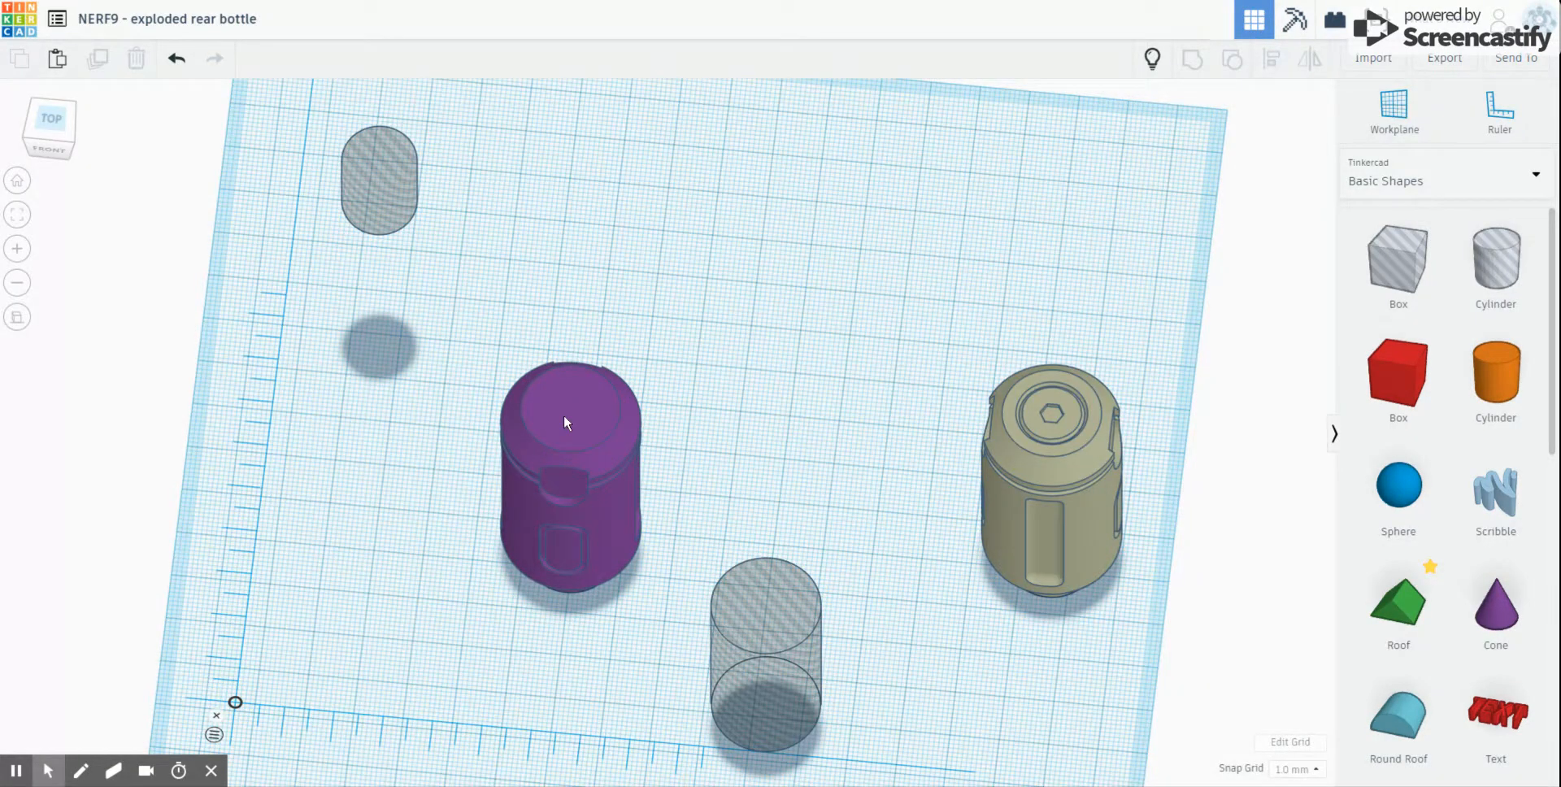
Step: Move the small bevelled cylinder hole onto the top of the purple body
left_click(397, 188)
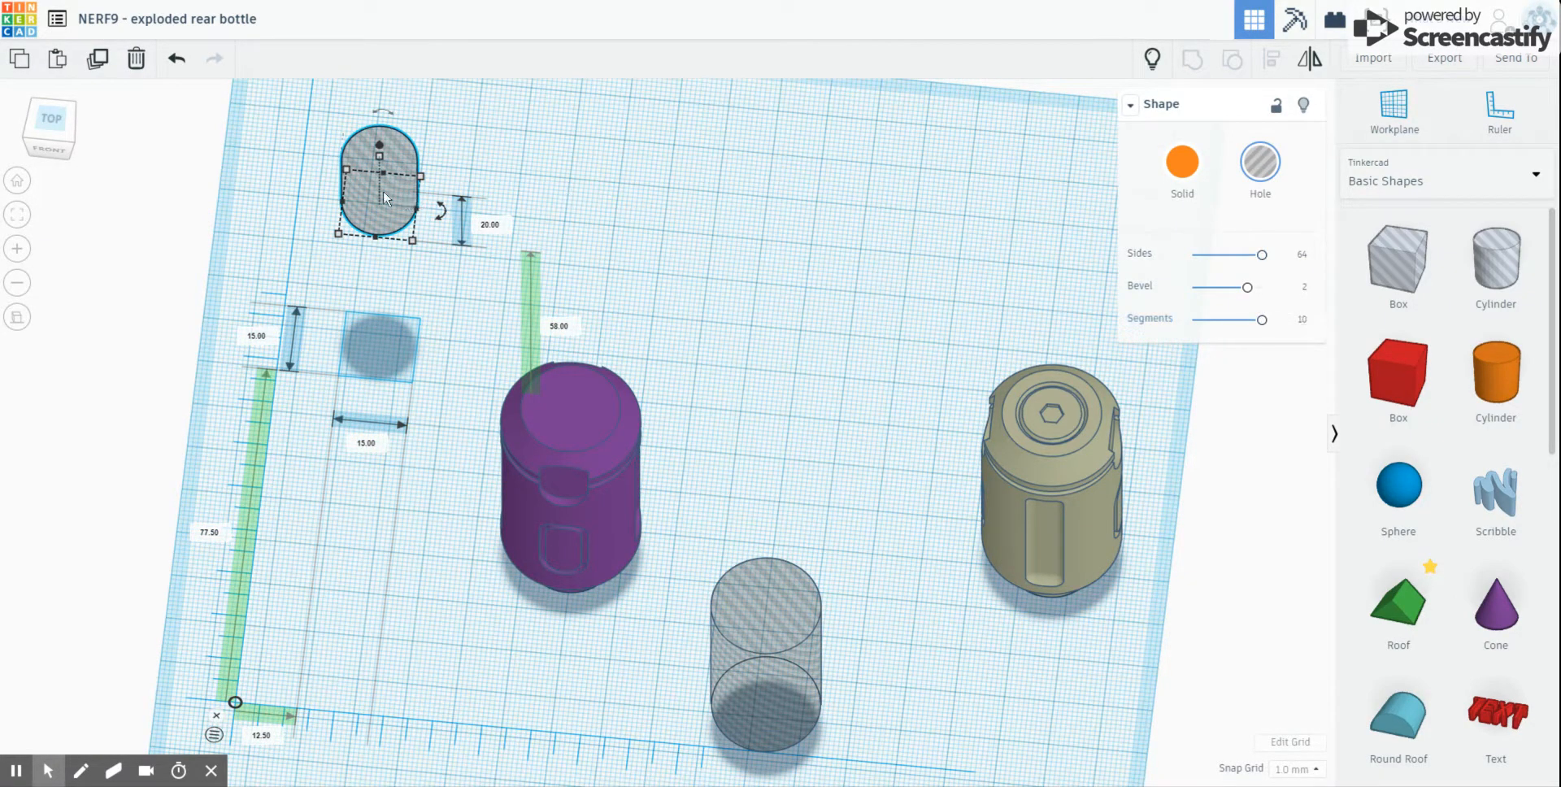
left_click_drag(384, 190, 572, 392)
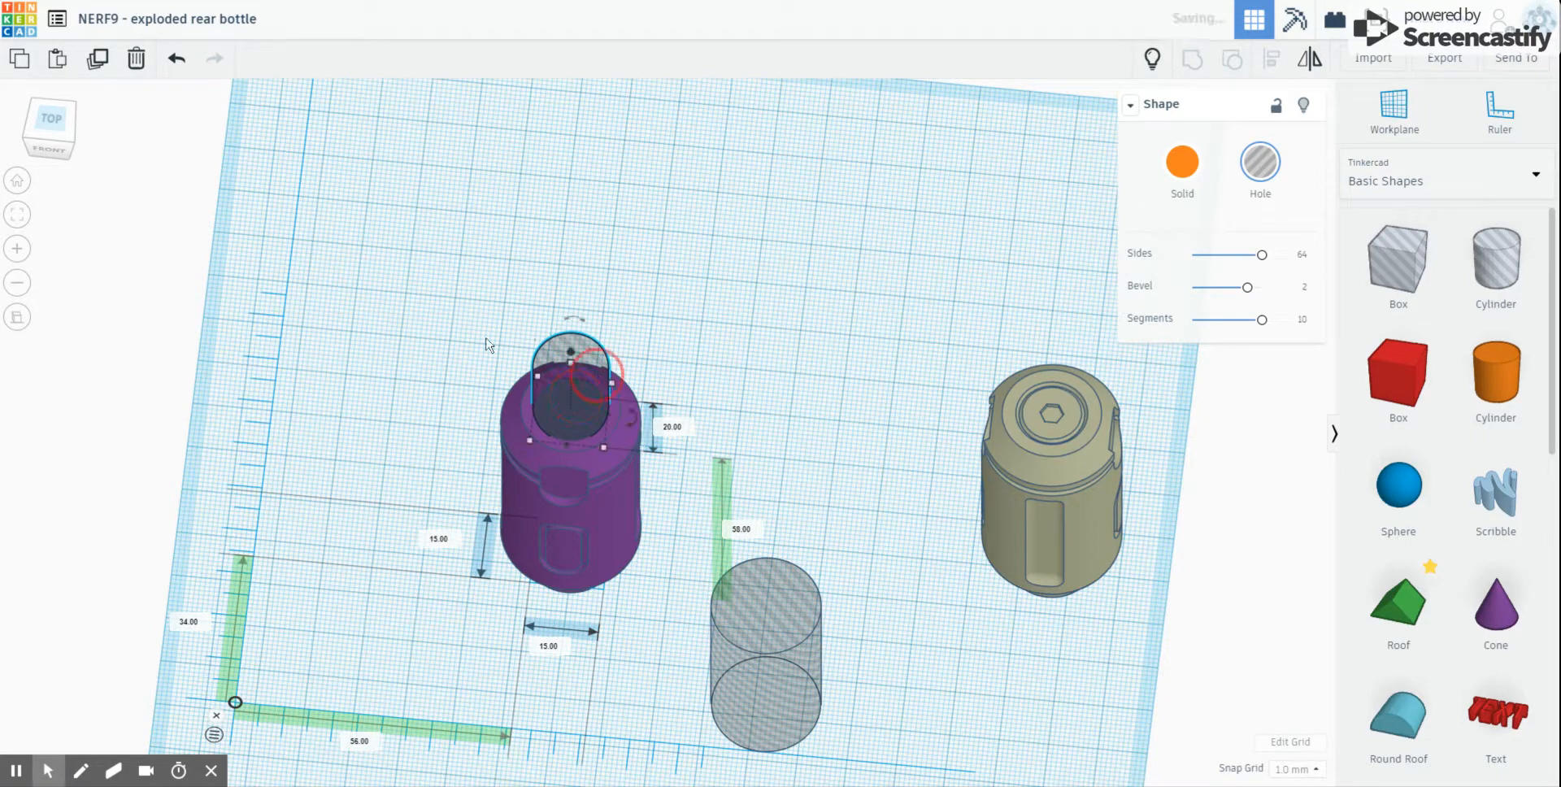
Step: Centre the bevelled cylinder hole on the purple body front to back and group them to cut the cap's recess
left_click_drag(607, 453, 616, 458)
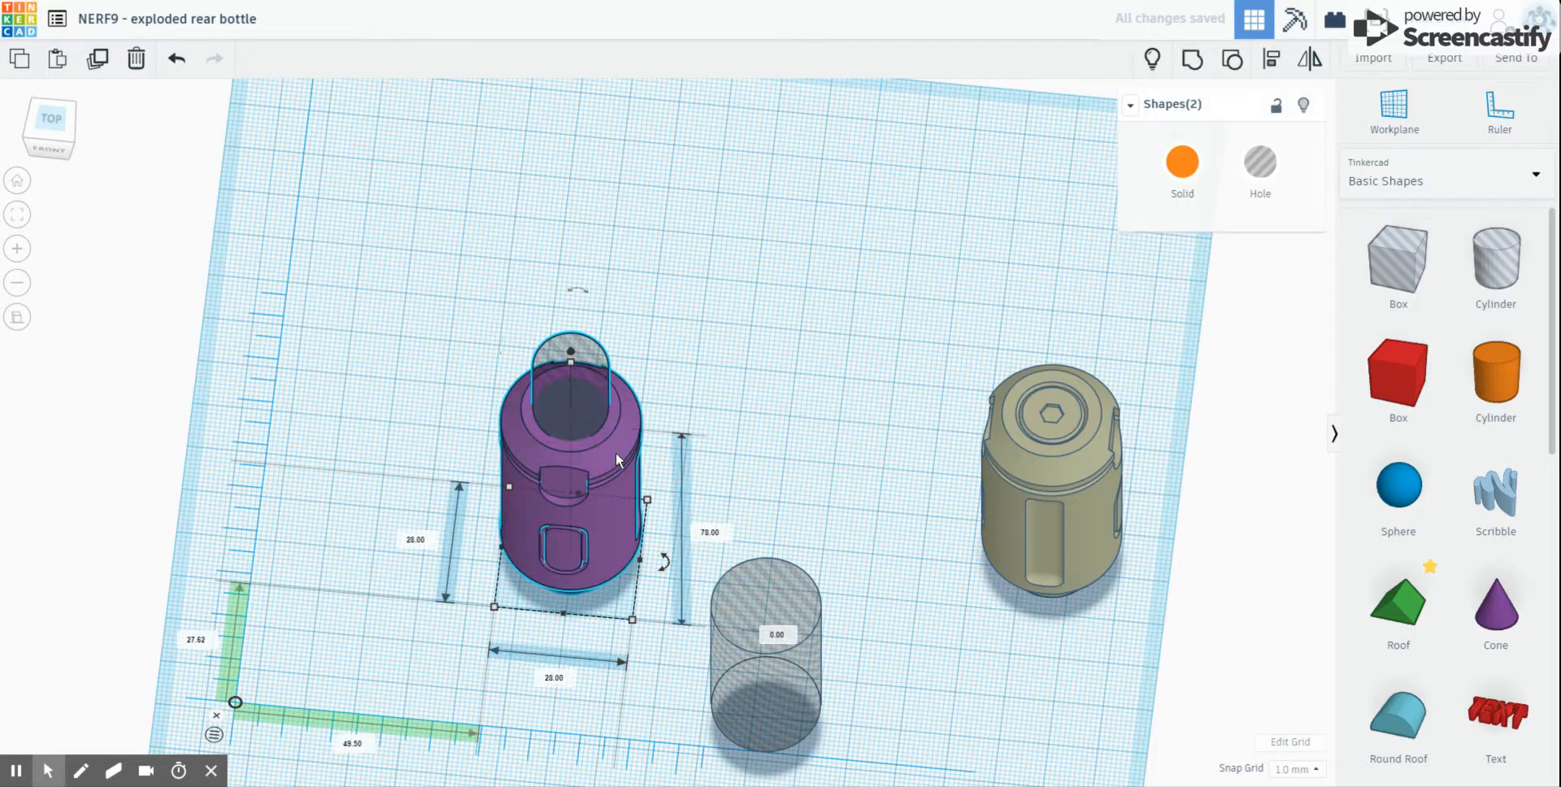
key("l")
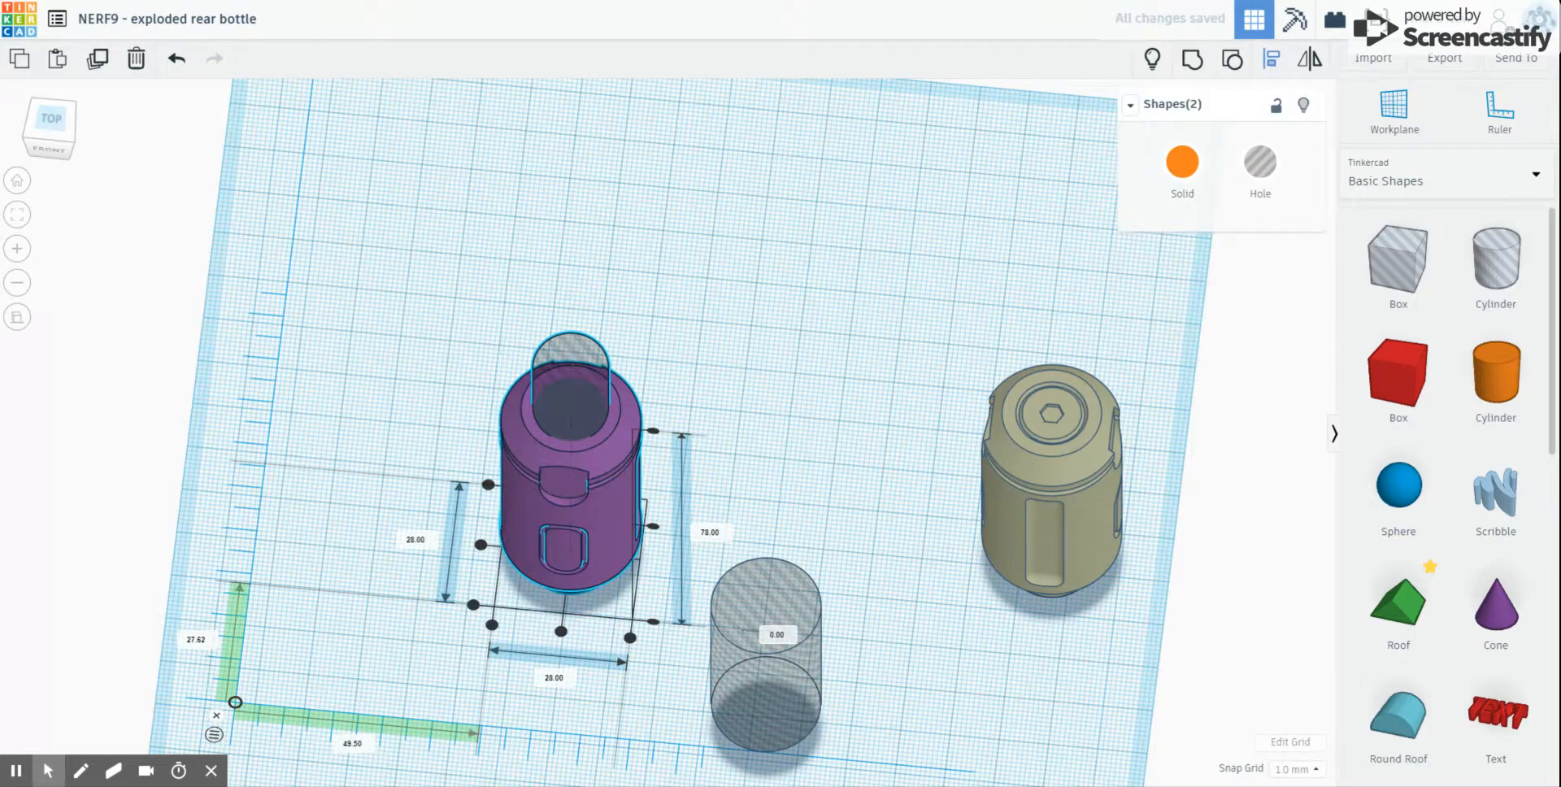
left_click(473, 606)
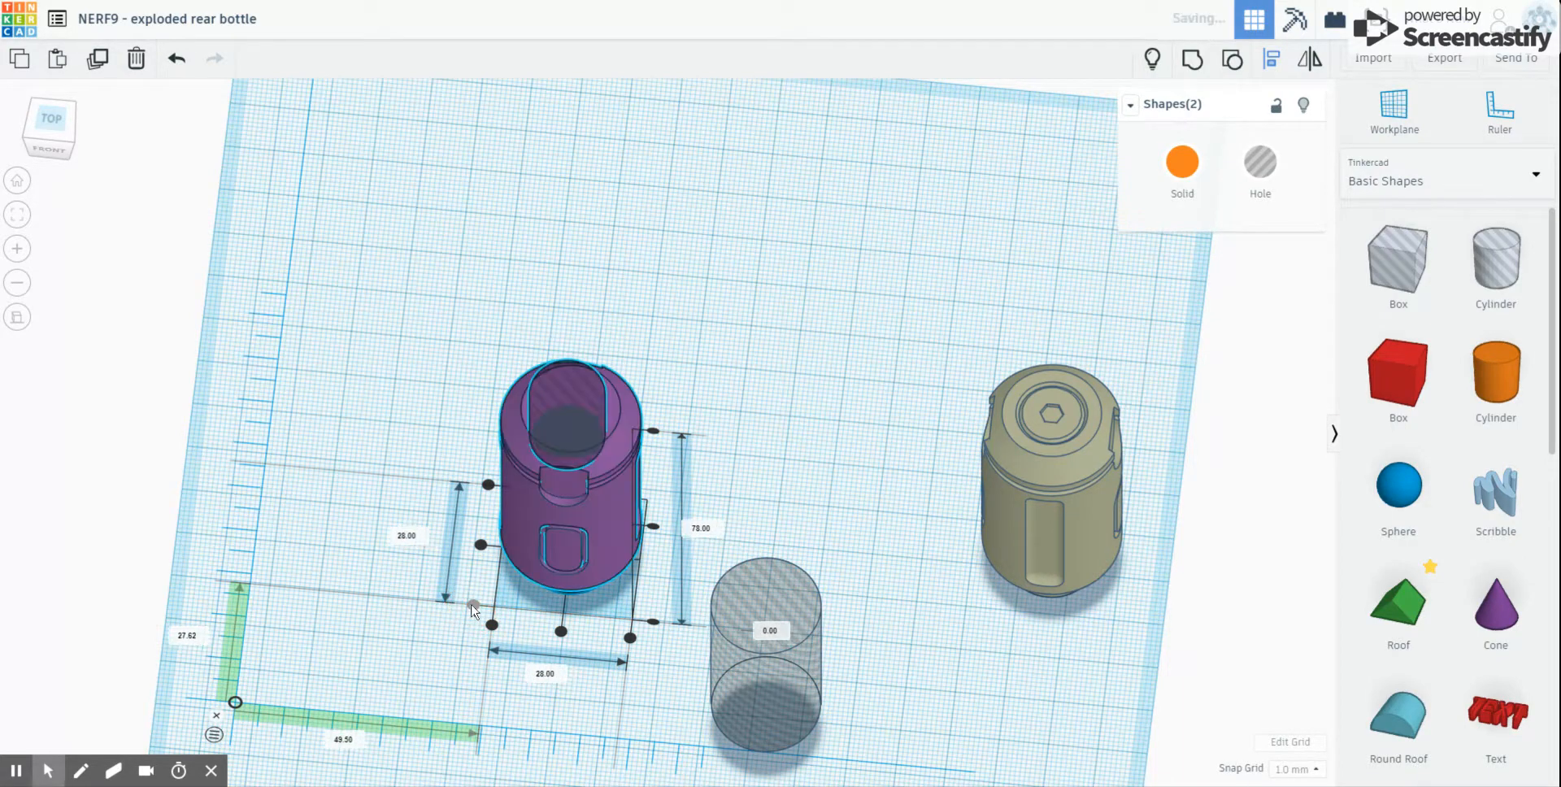
left_click(482, 546)
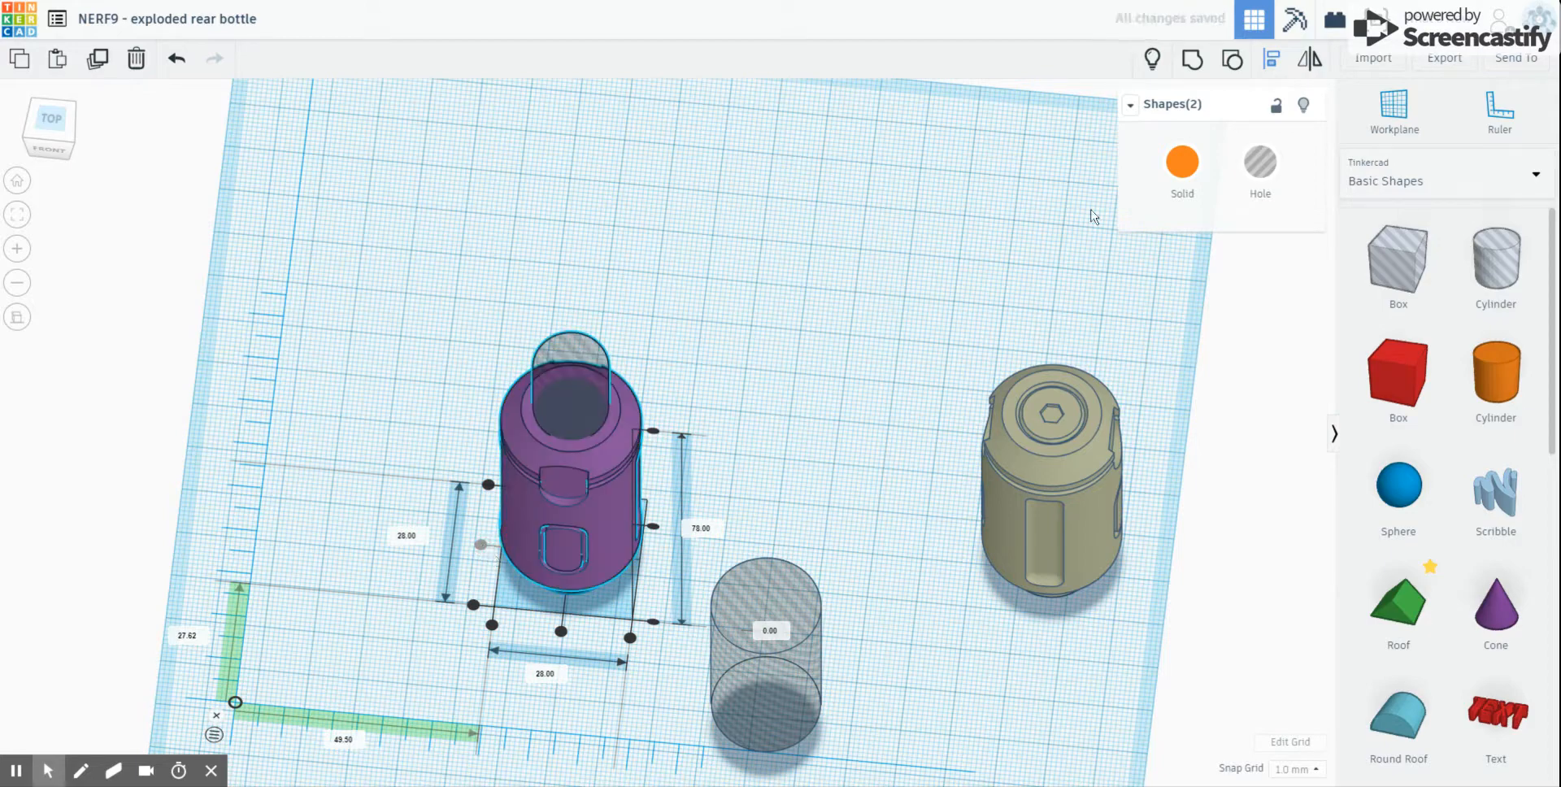
left_click(1193, 63)
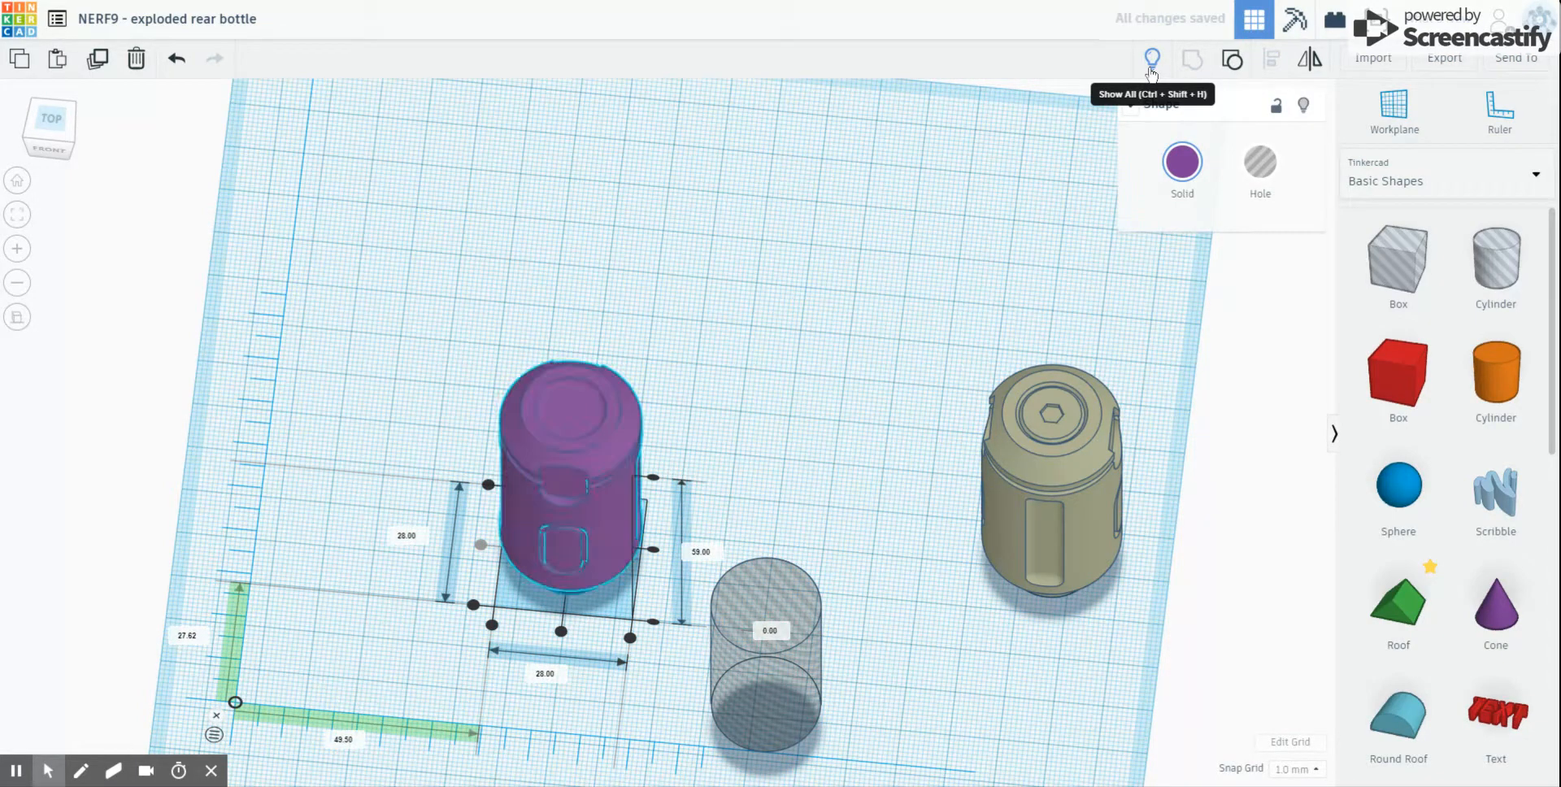
Step: Group the purple body with the unhidden screw and colour the grouped bottle white
left_click(1151, 70)
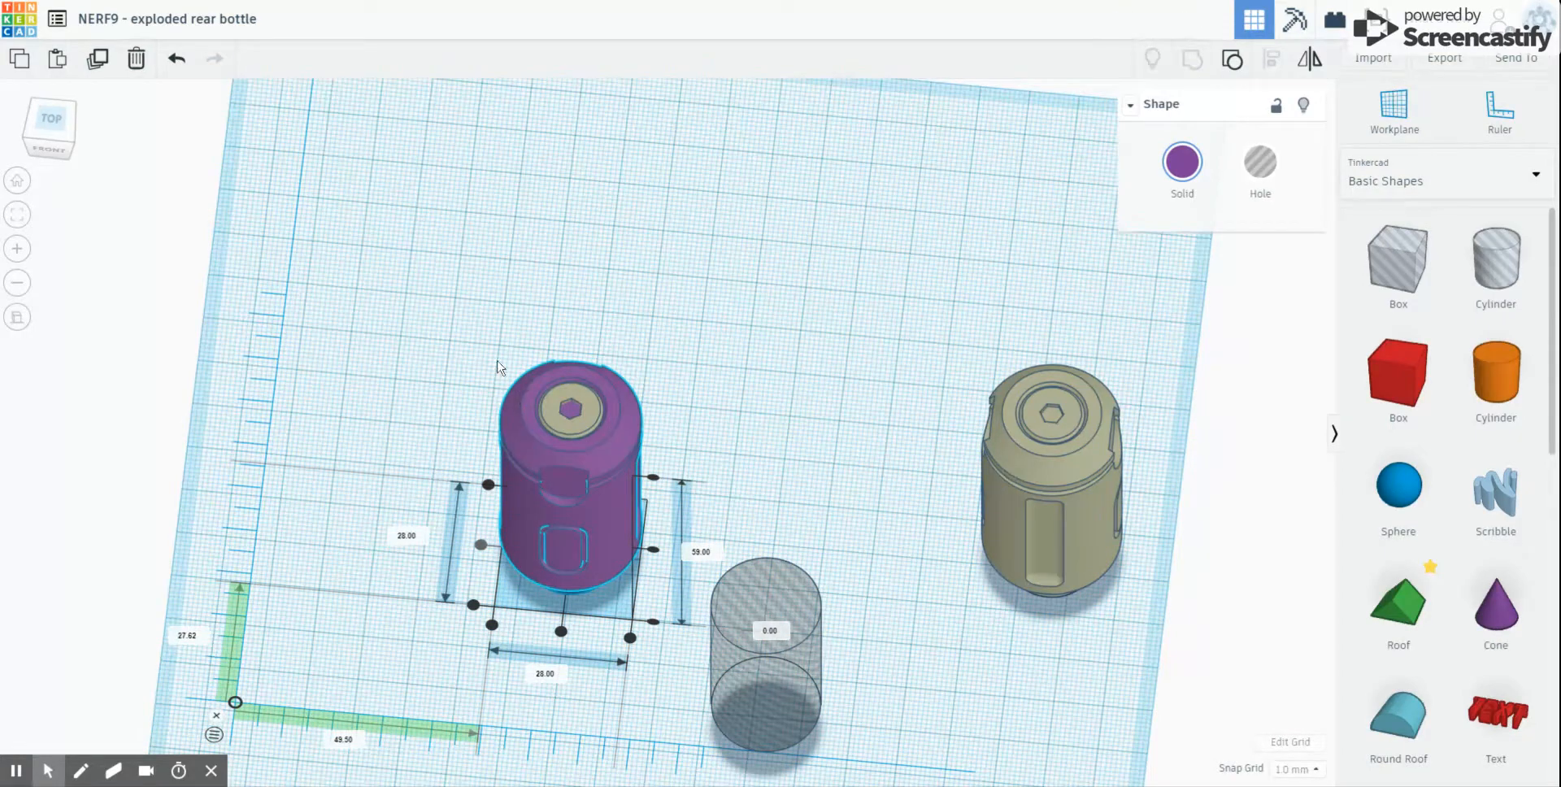
left_click_drag(496, 360, 618, 453)
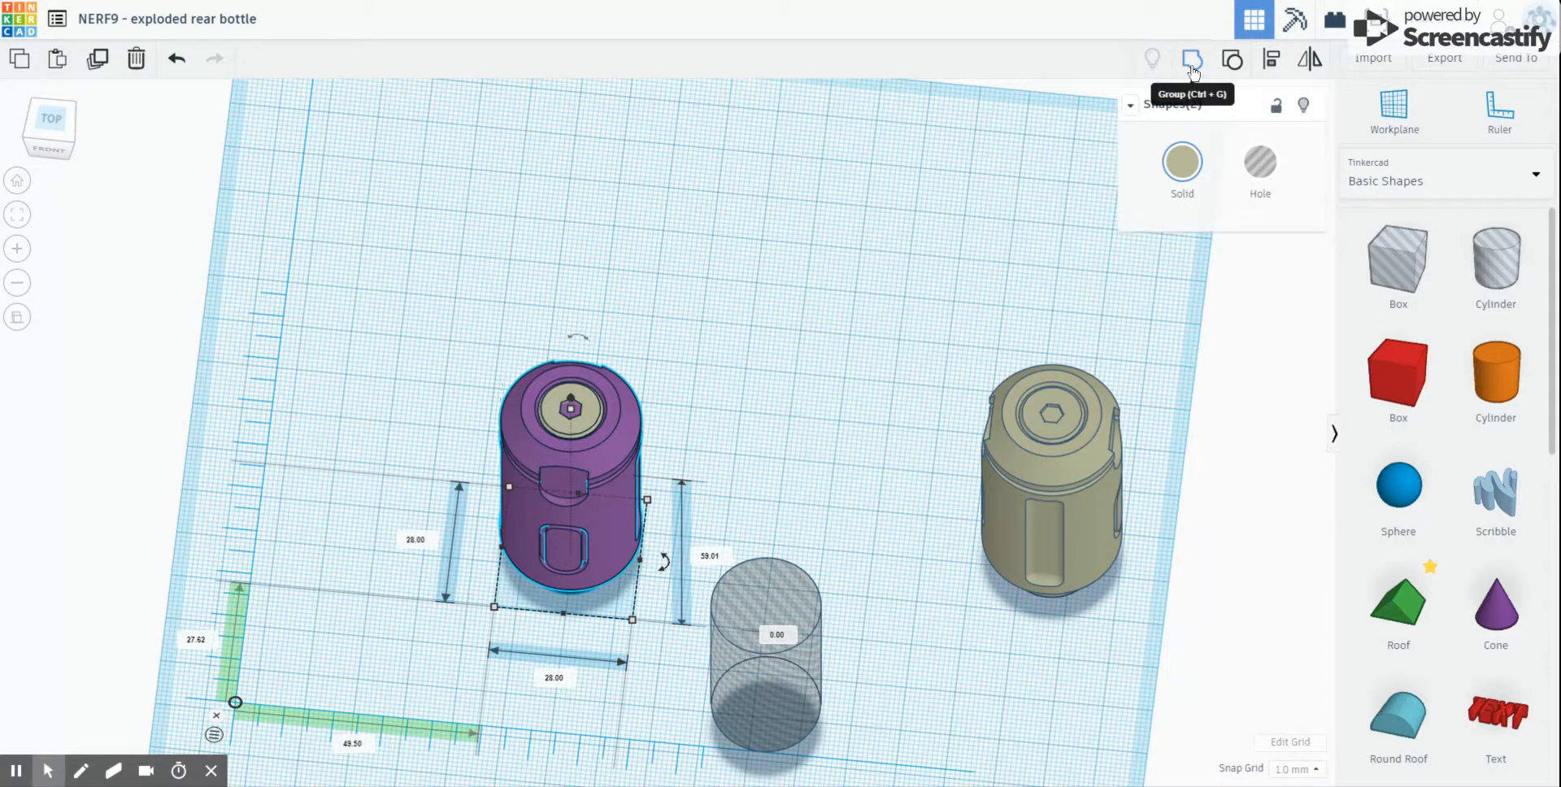
left_click(697, 372)
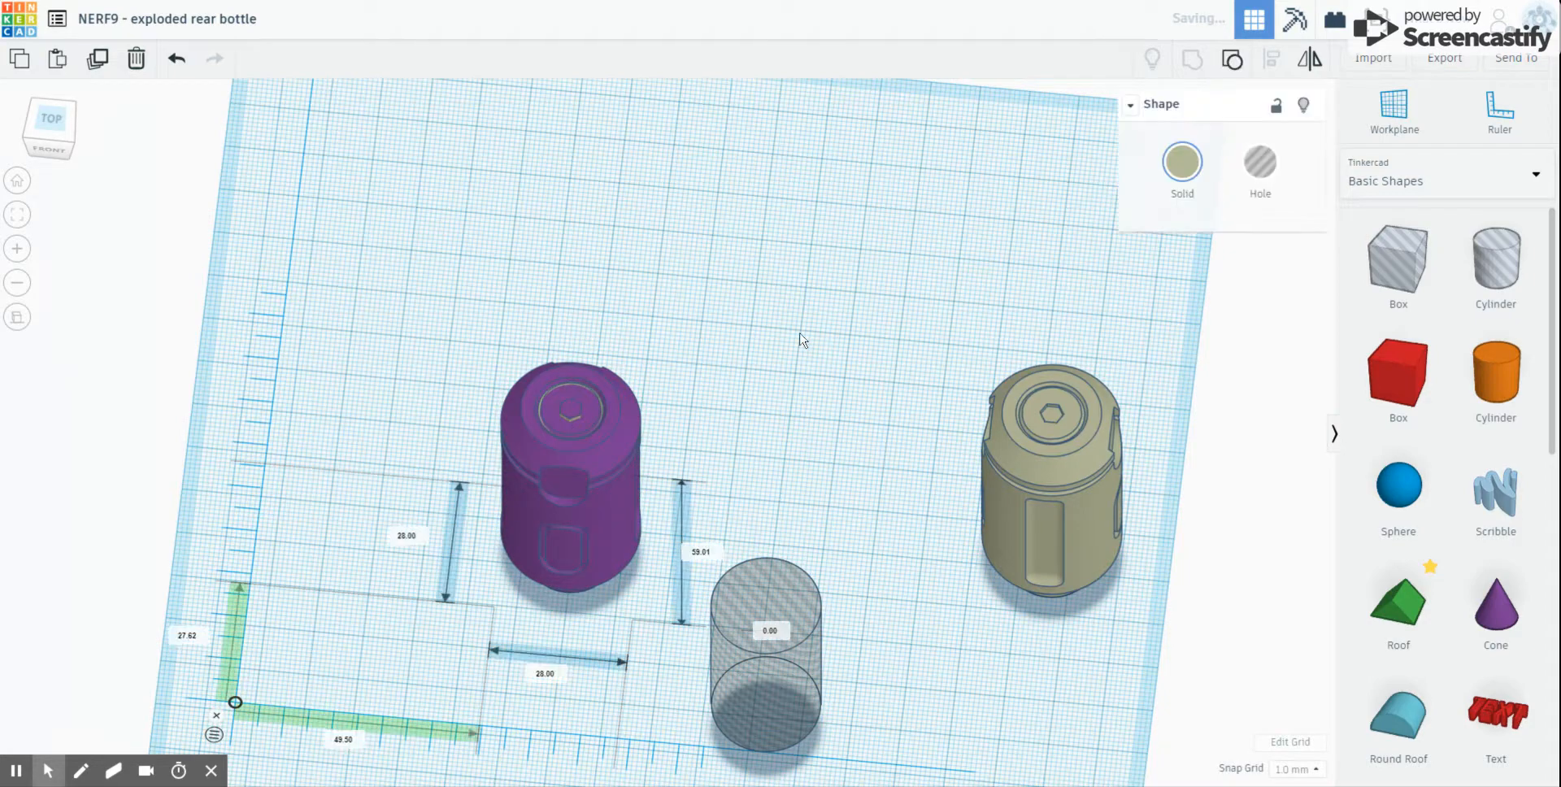
left_click(1181, 172)
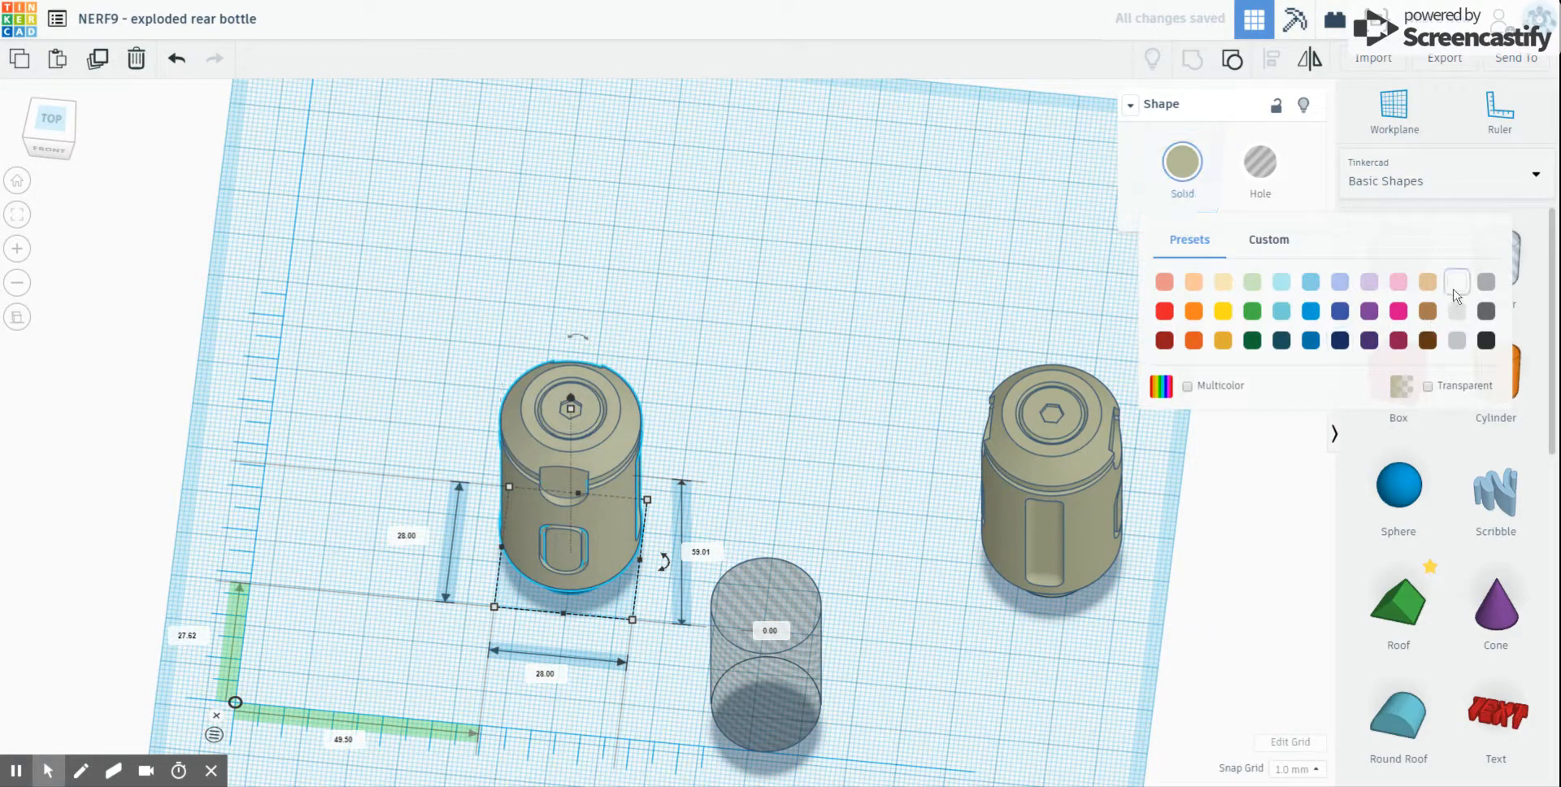
left_click(1455, 286)
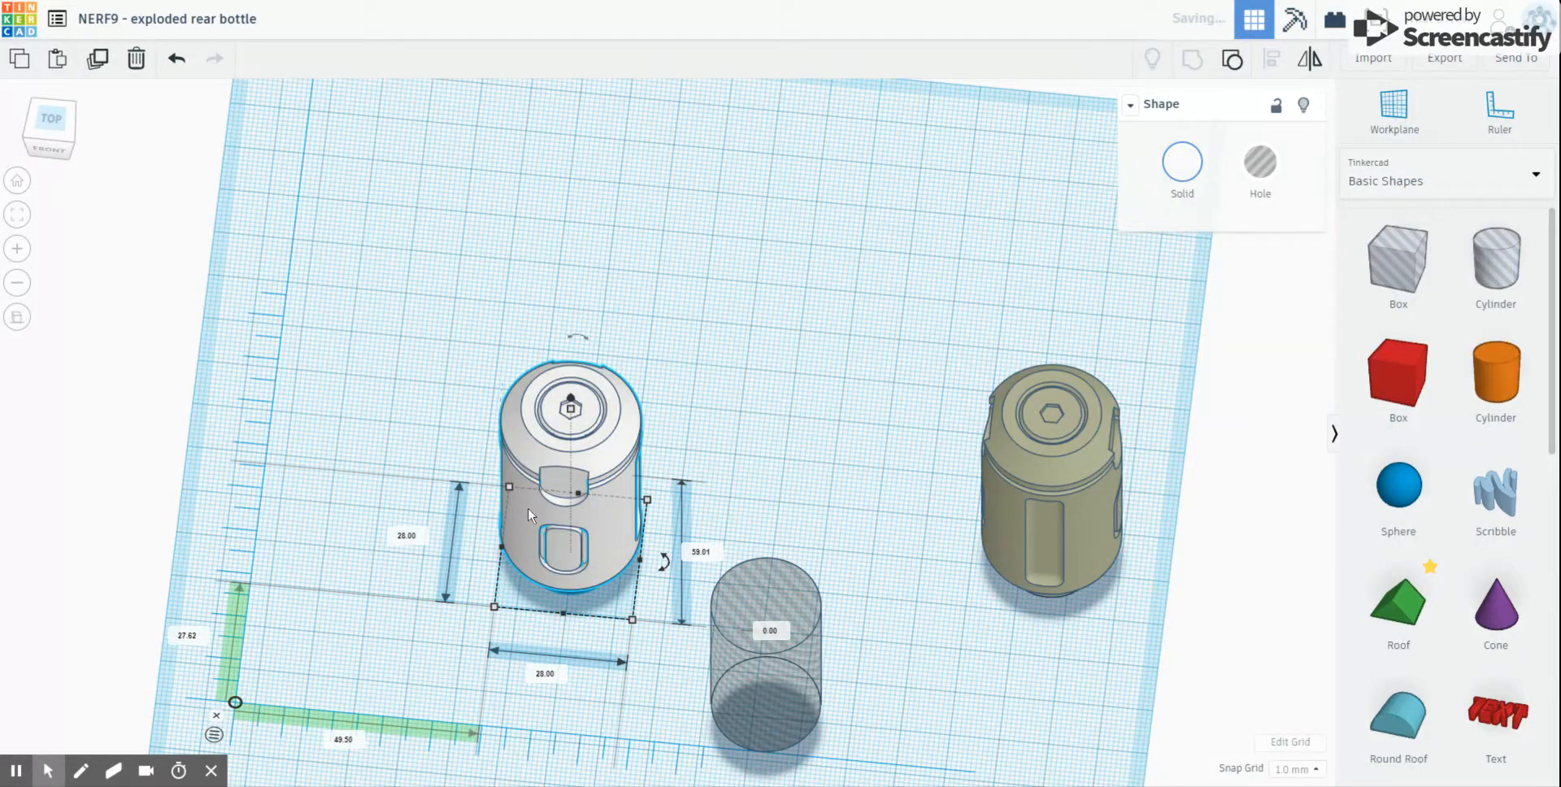
Step: Move the large cylinder hole inside the white bottle, keeping it 10 mm above the workplane
right_click_drag(662, 416, 783, 550)
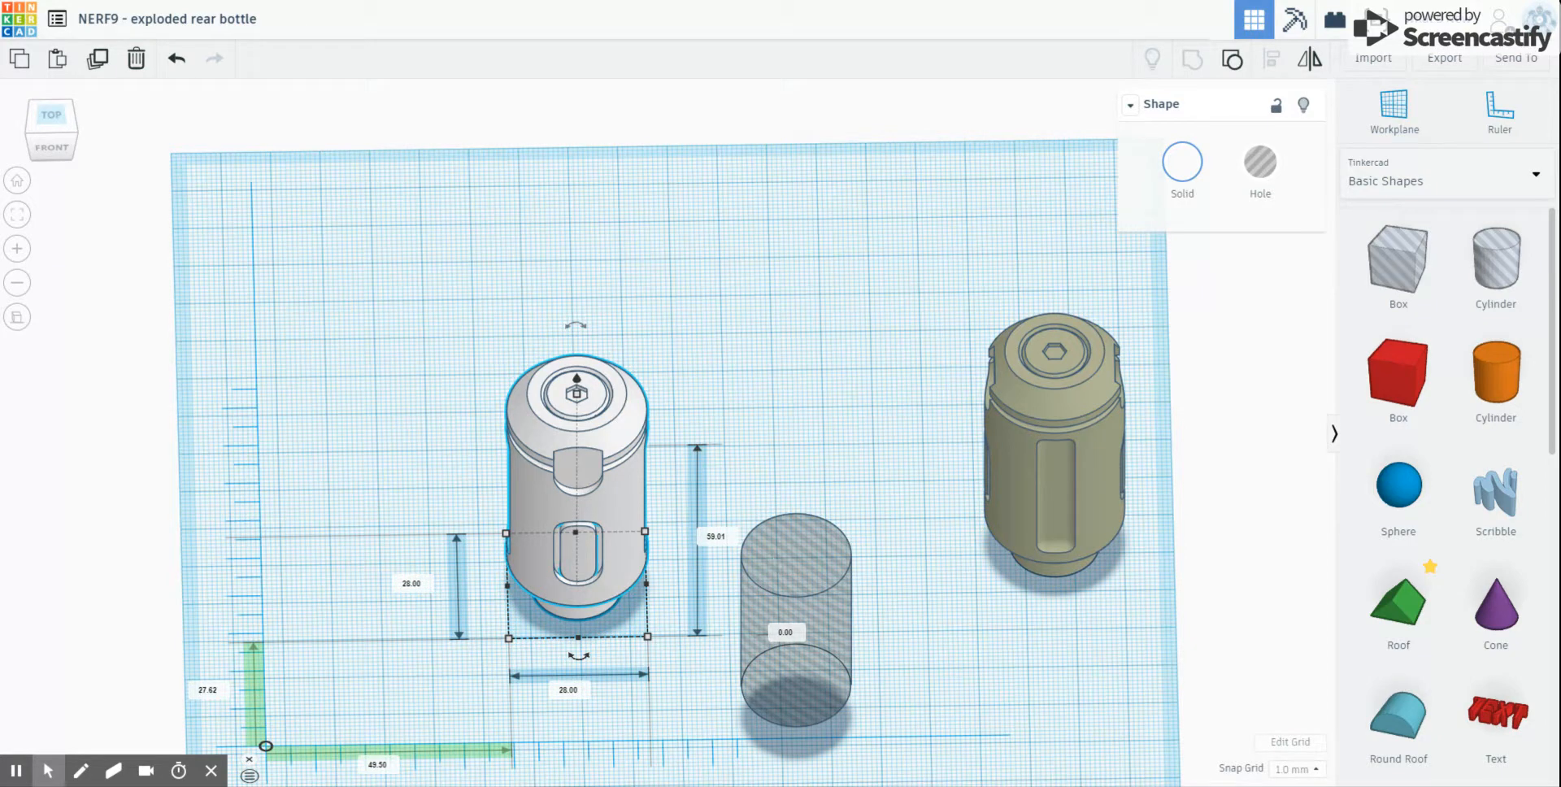
left_click(810, 587)
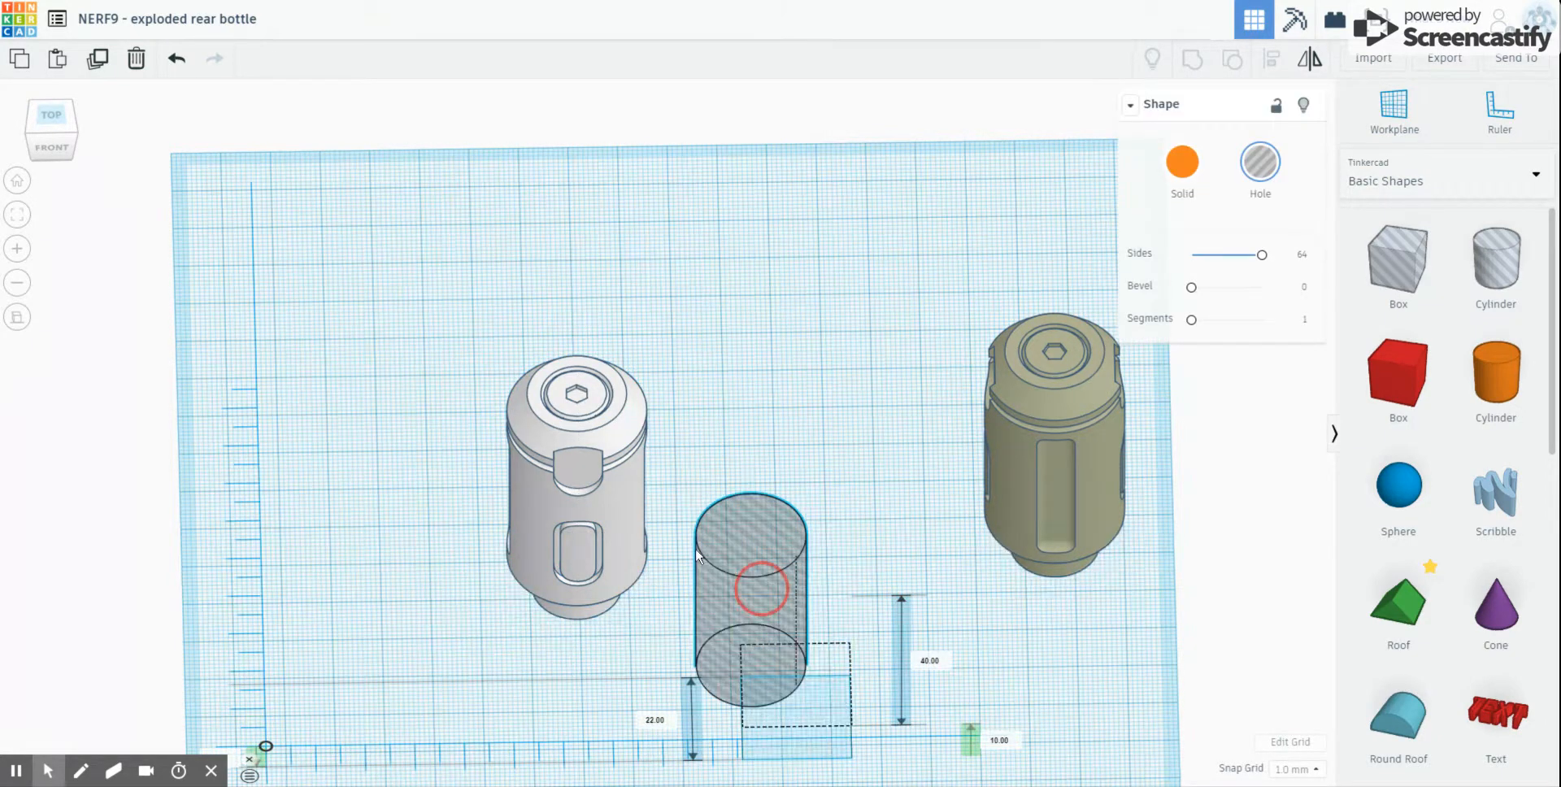
left_click_drag(744, 579, 580, 469)
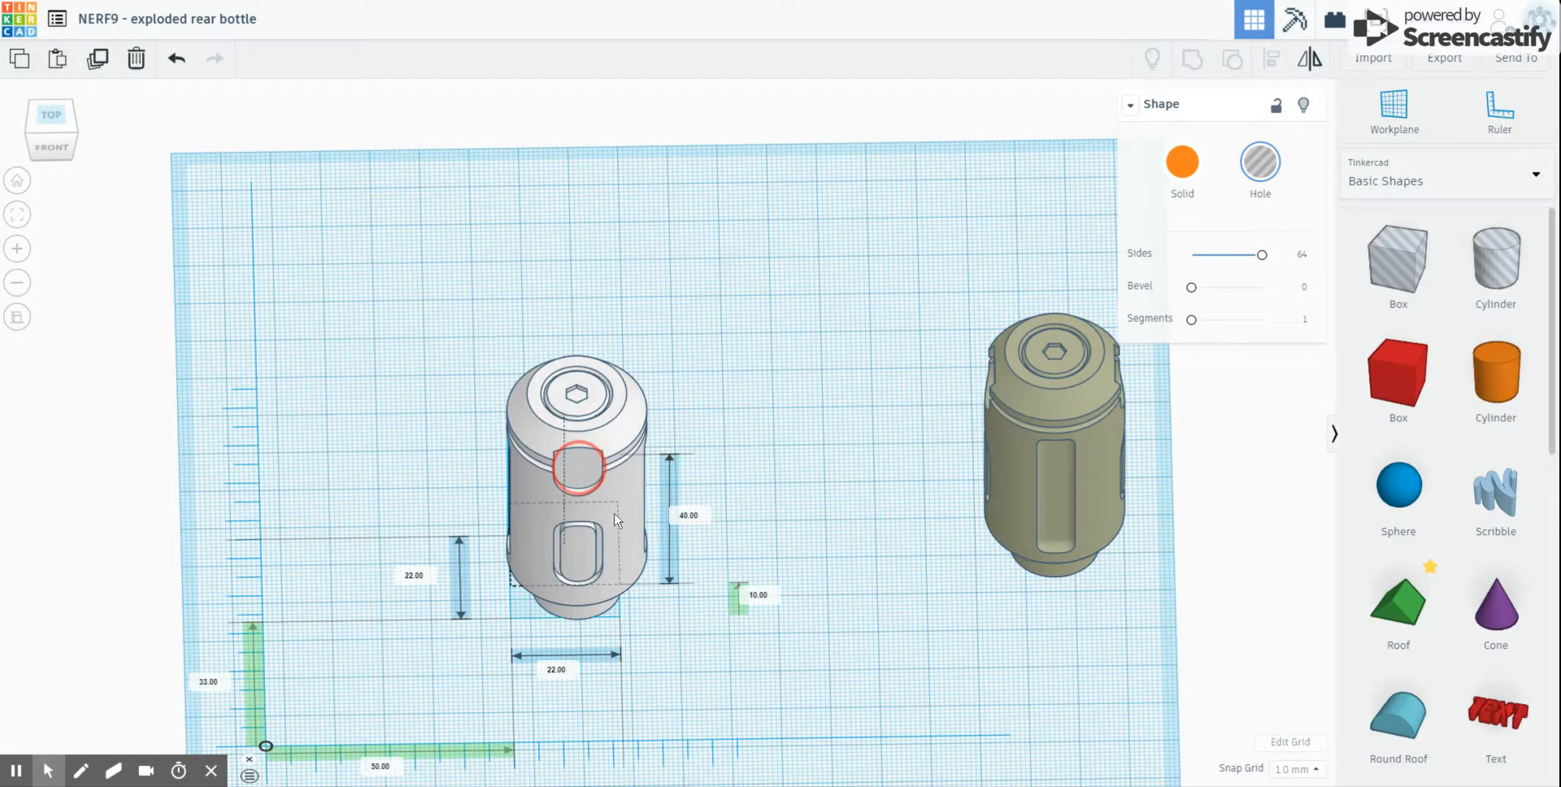
Step: Centre the large cylinder hole and the white bottle along both horizontal axes and group them to hollow out the bottle
left_click_drag(456, 336, 683, 530)
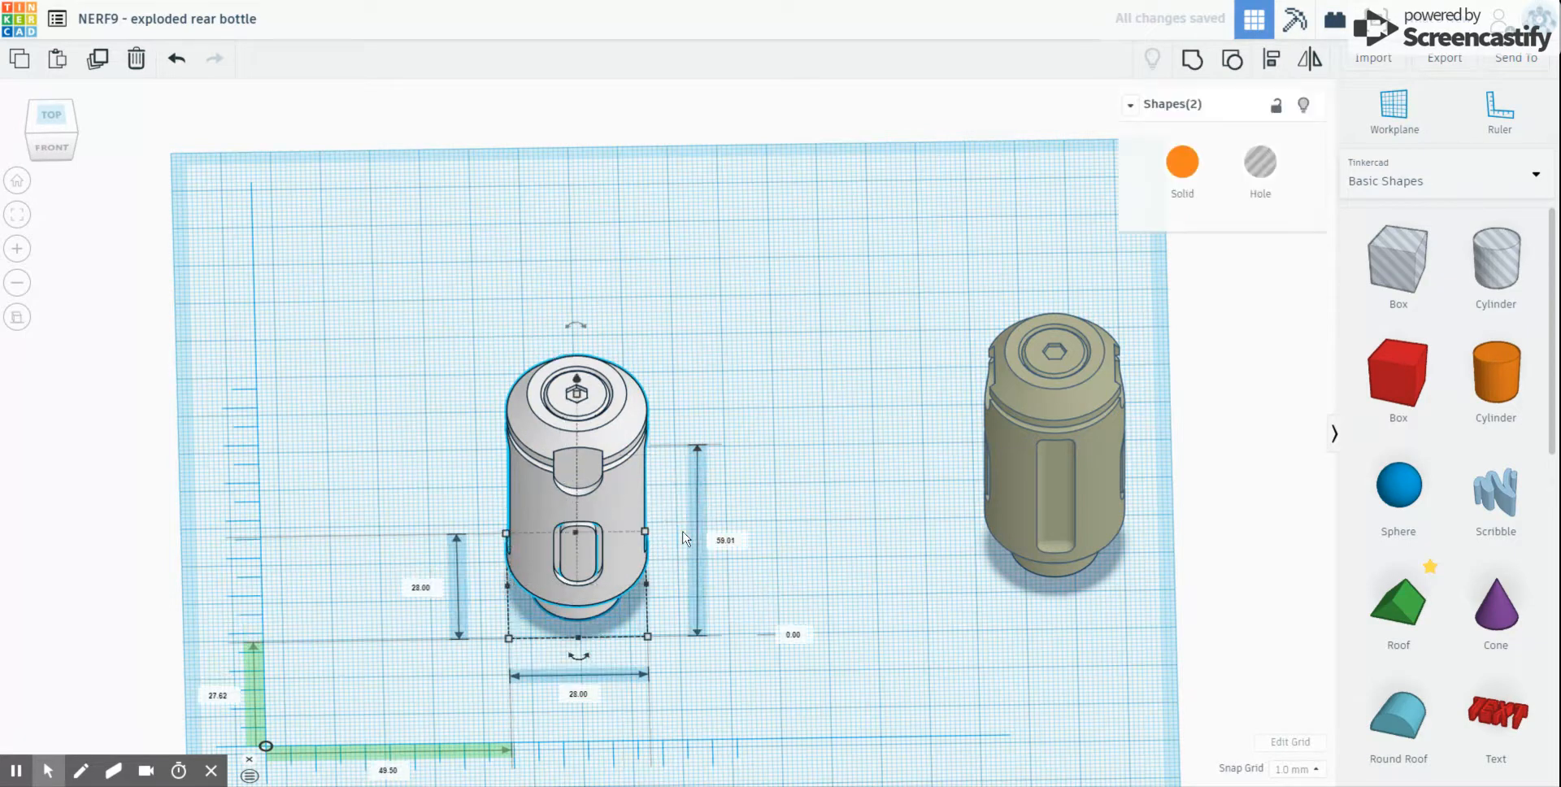
key("l")
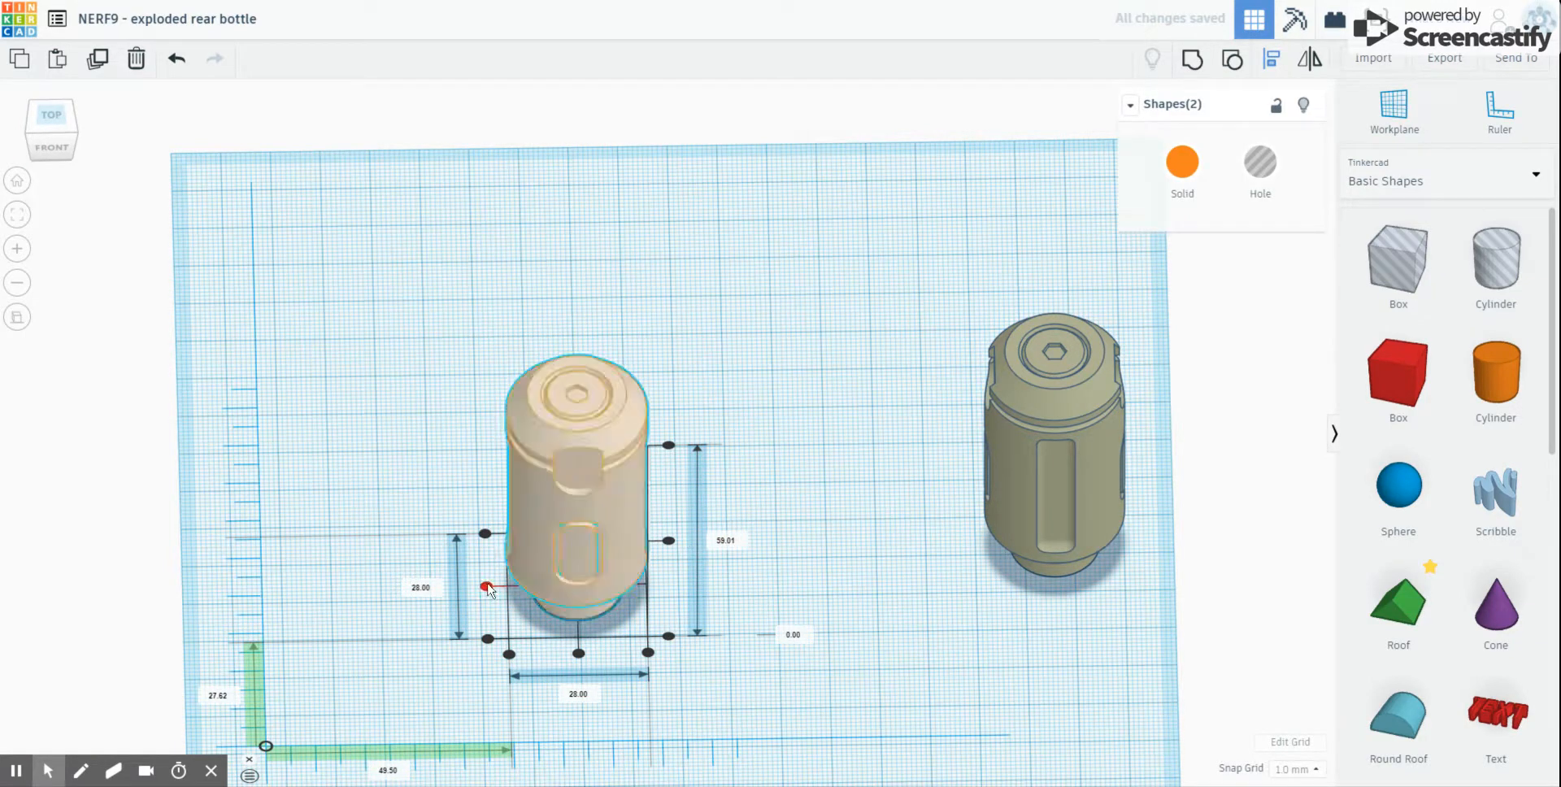
left_click(486, 586)
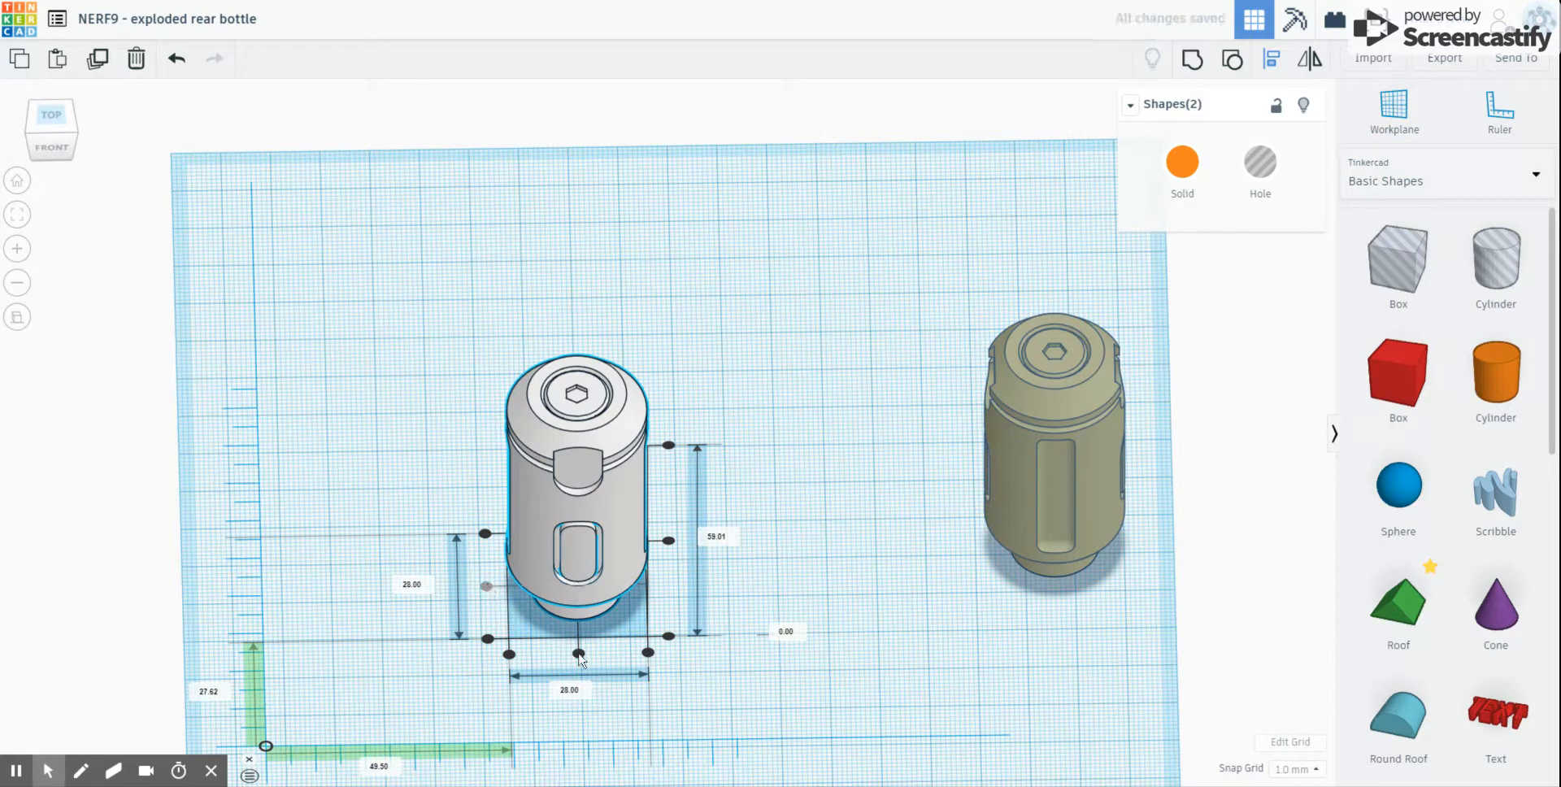
left_click(579, 653)
left_click(1192, 60)
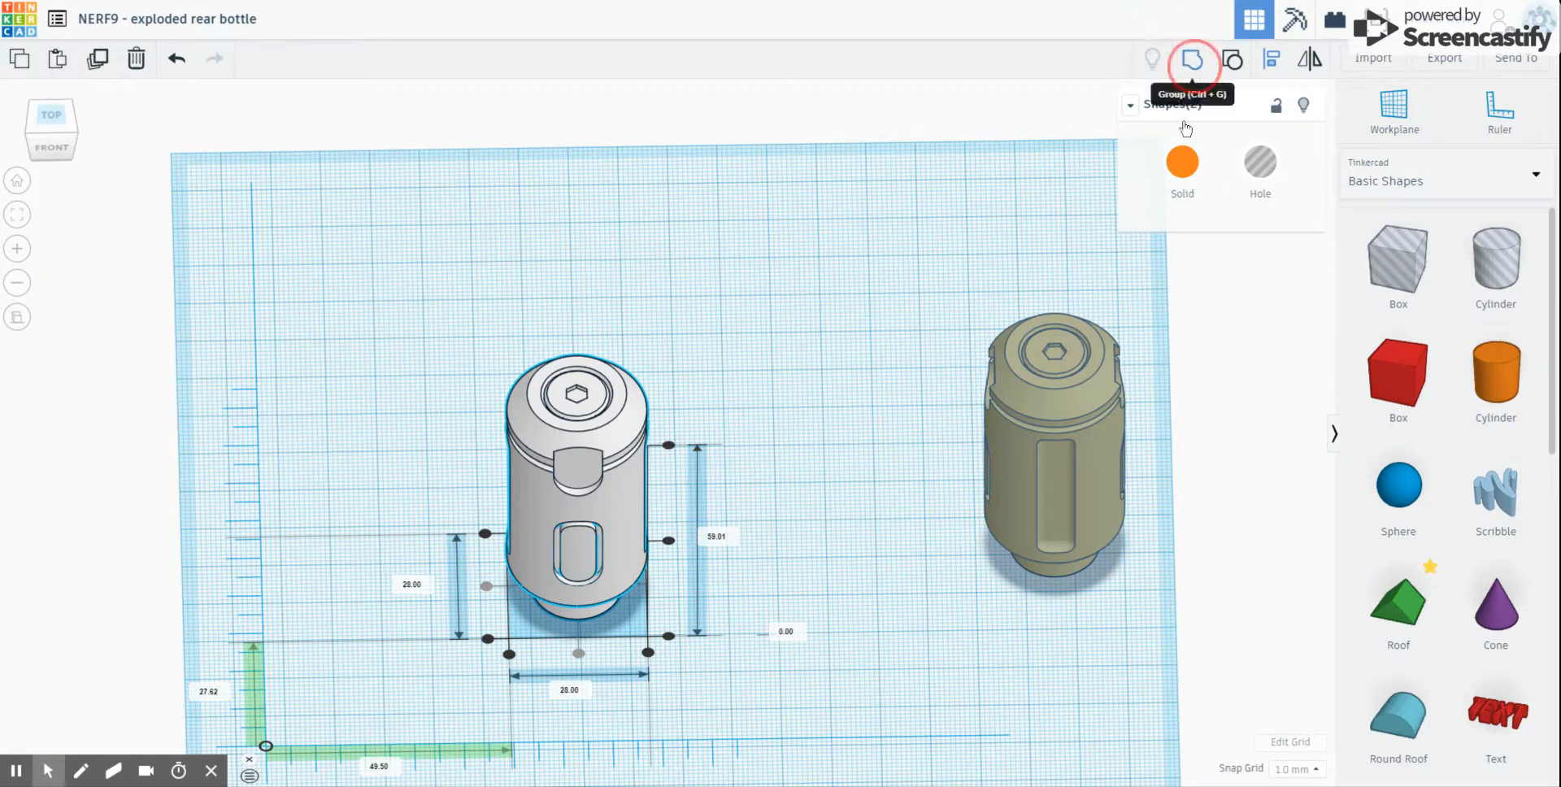
left_click(1159, 217)
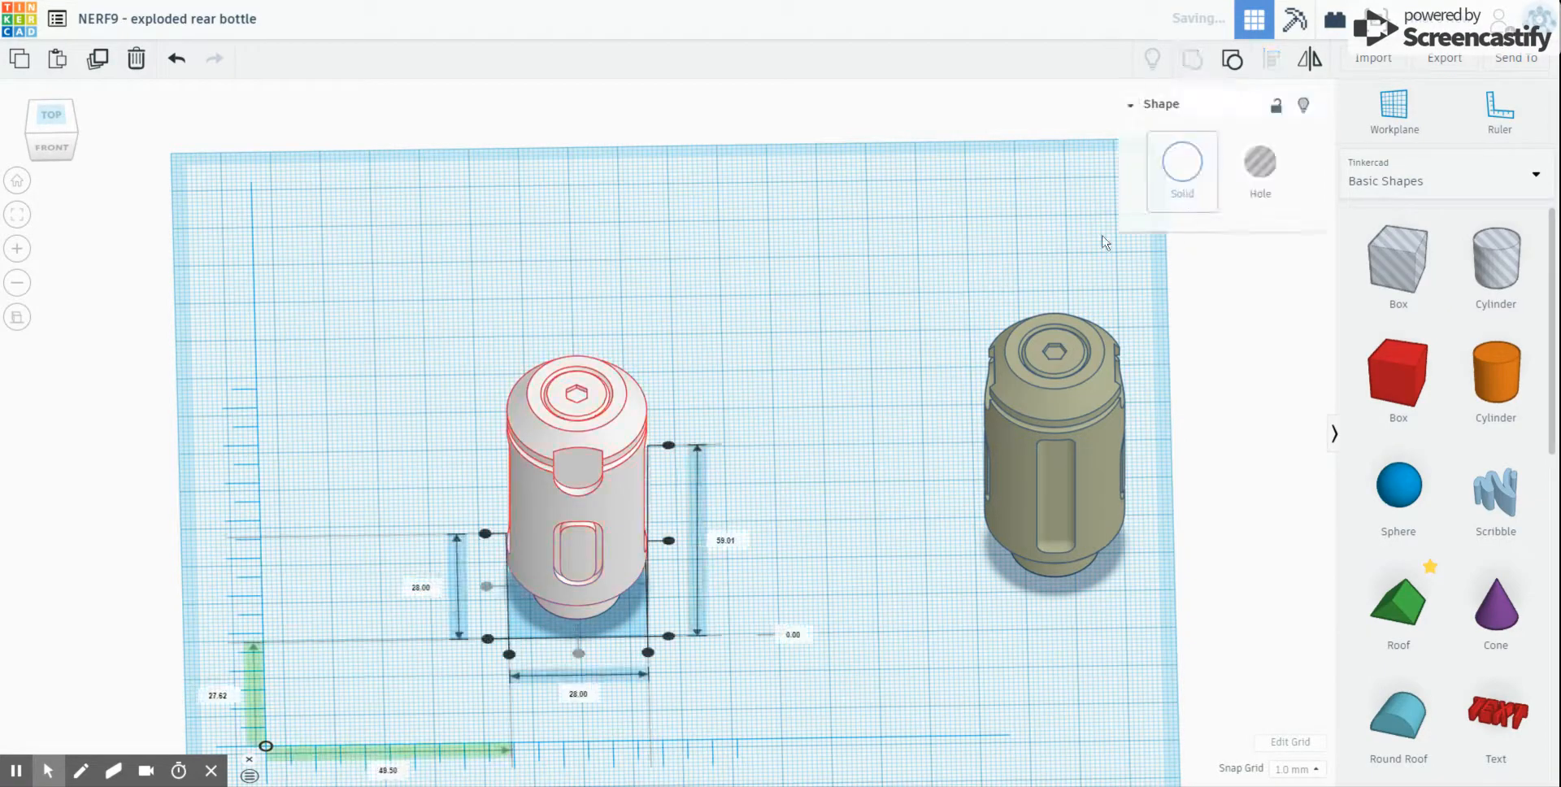
Step: Make the white bottle temporarily transparent to examine its internal cavity, and turn the transparency off again
left_click(1178, 183)
left_click(1182, 162)
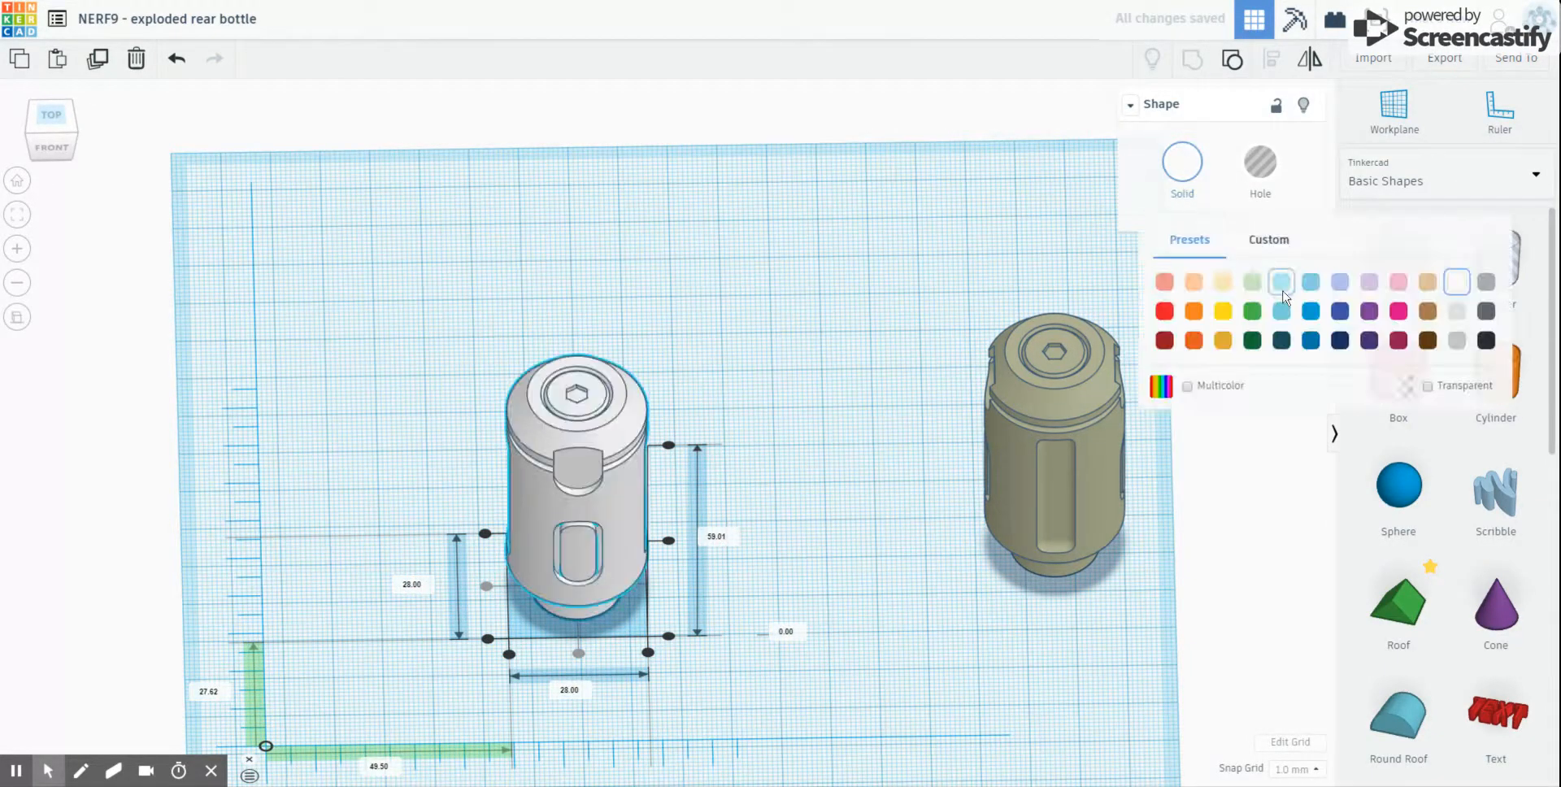
left_click(1428, 387)
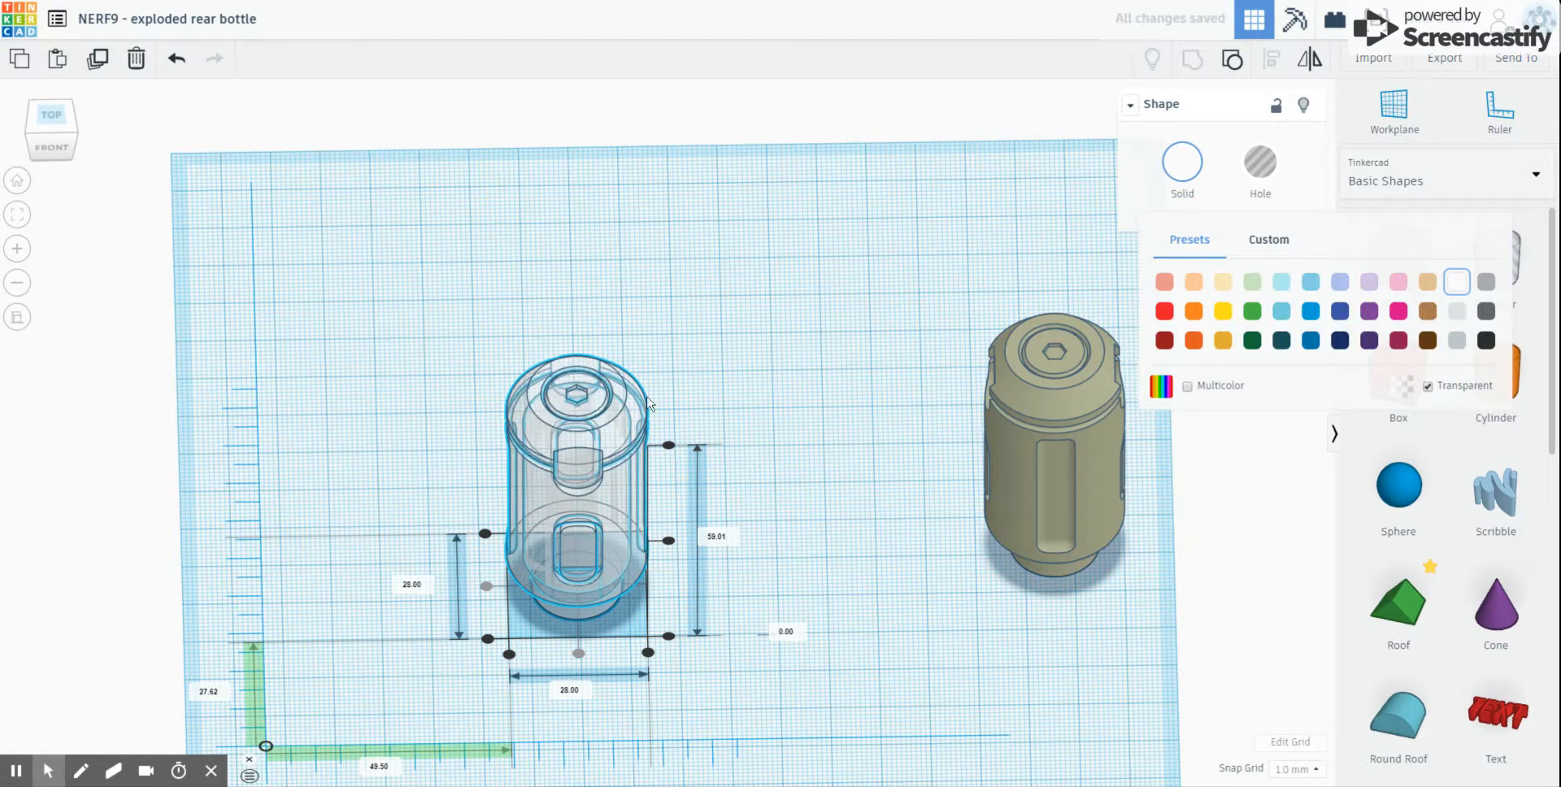
mouse_move(651, 400)
right_mouse_down()
mouse_move(628, 346)
mouse_move(699, 443)
right_mouse_up()
left_click(590, 575)
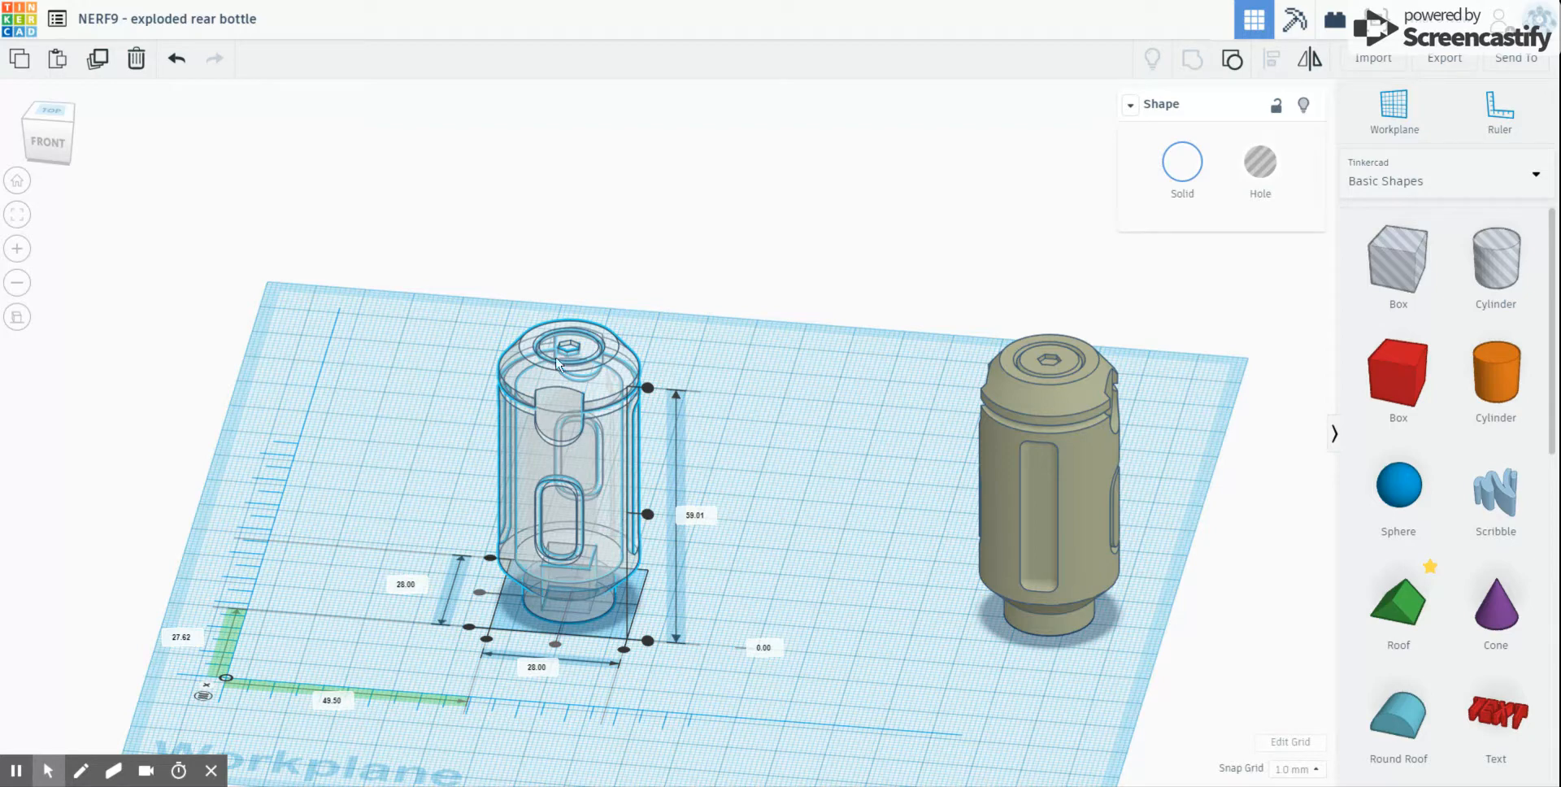
left_click(1182, 178)
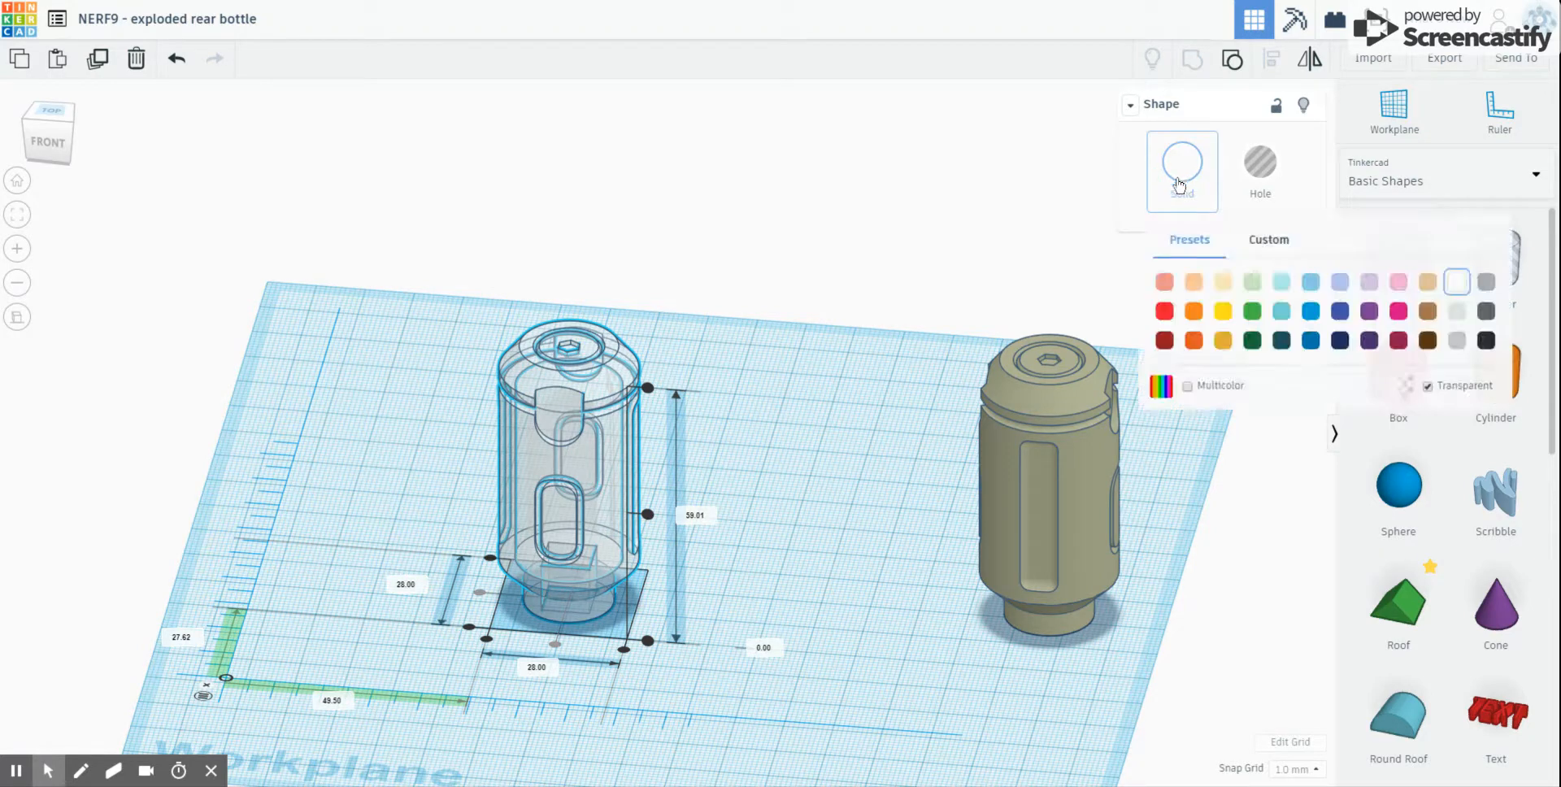
left_click(1448, 388)
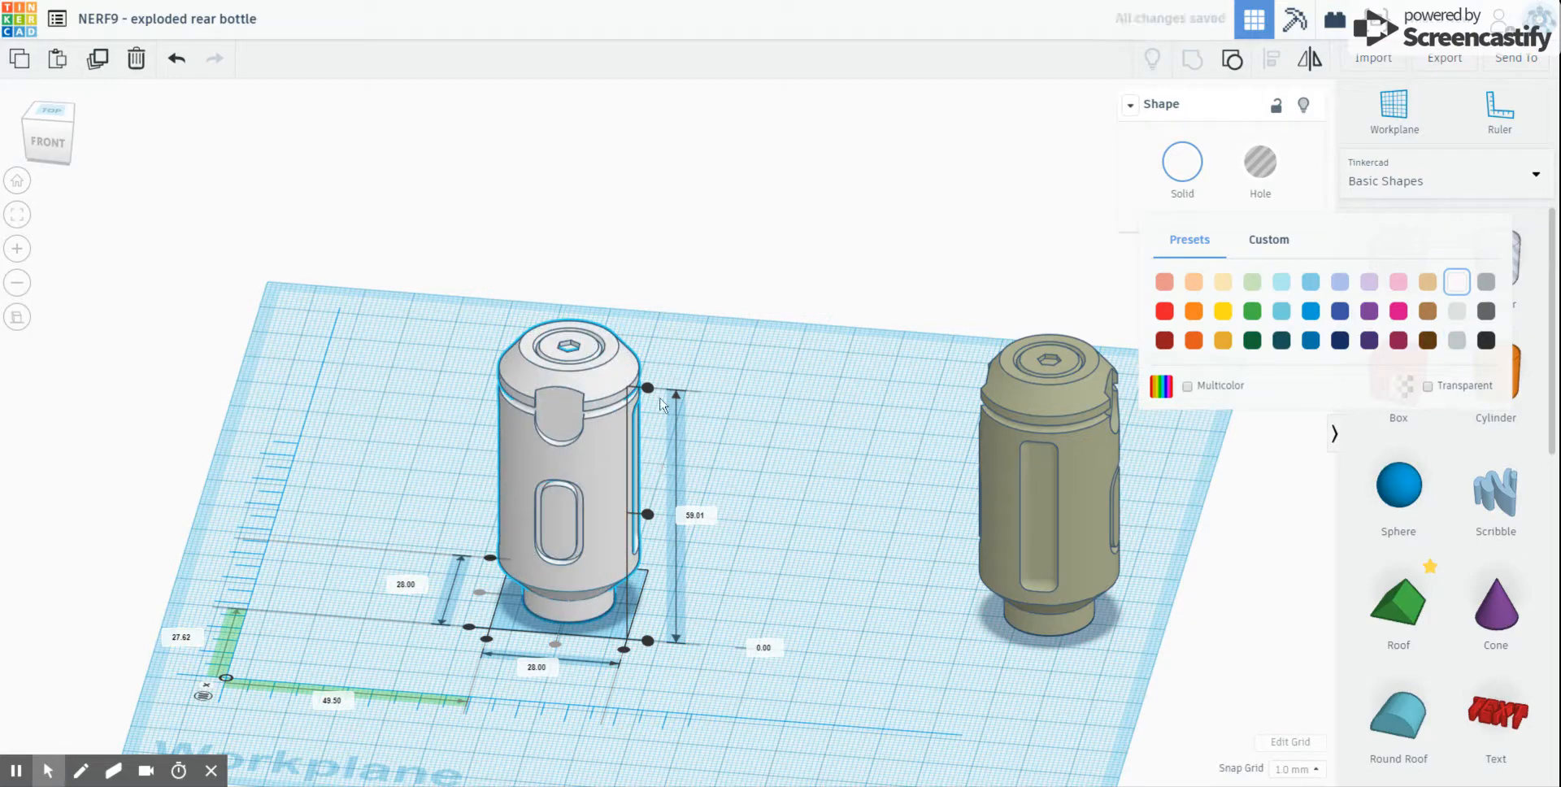